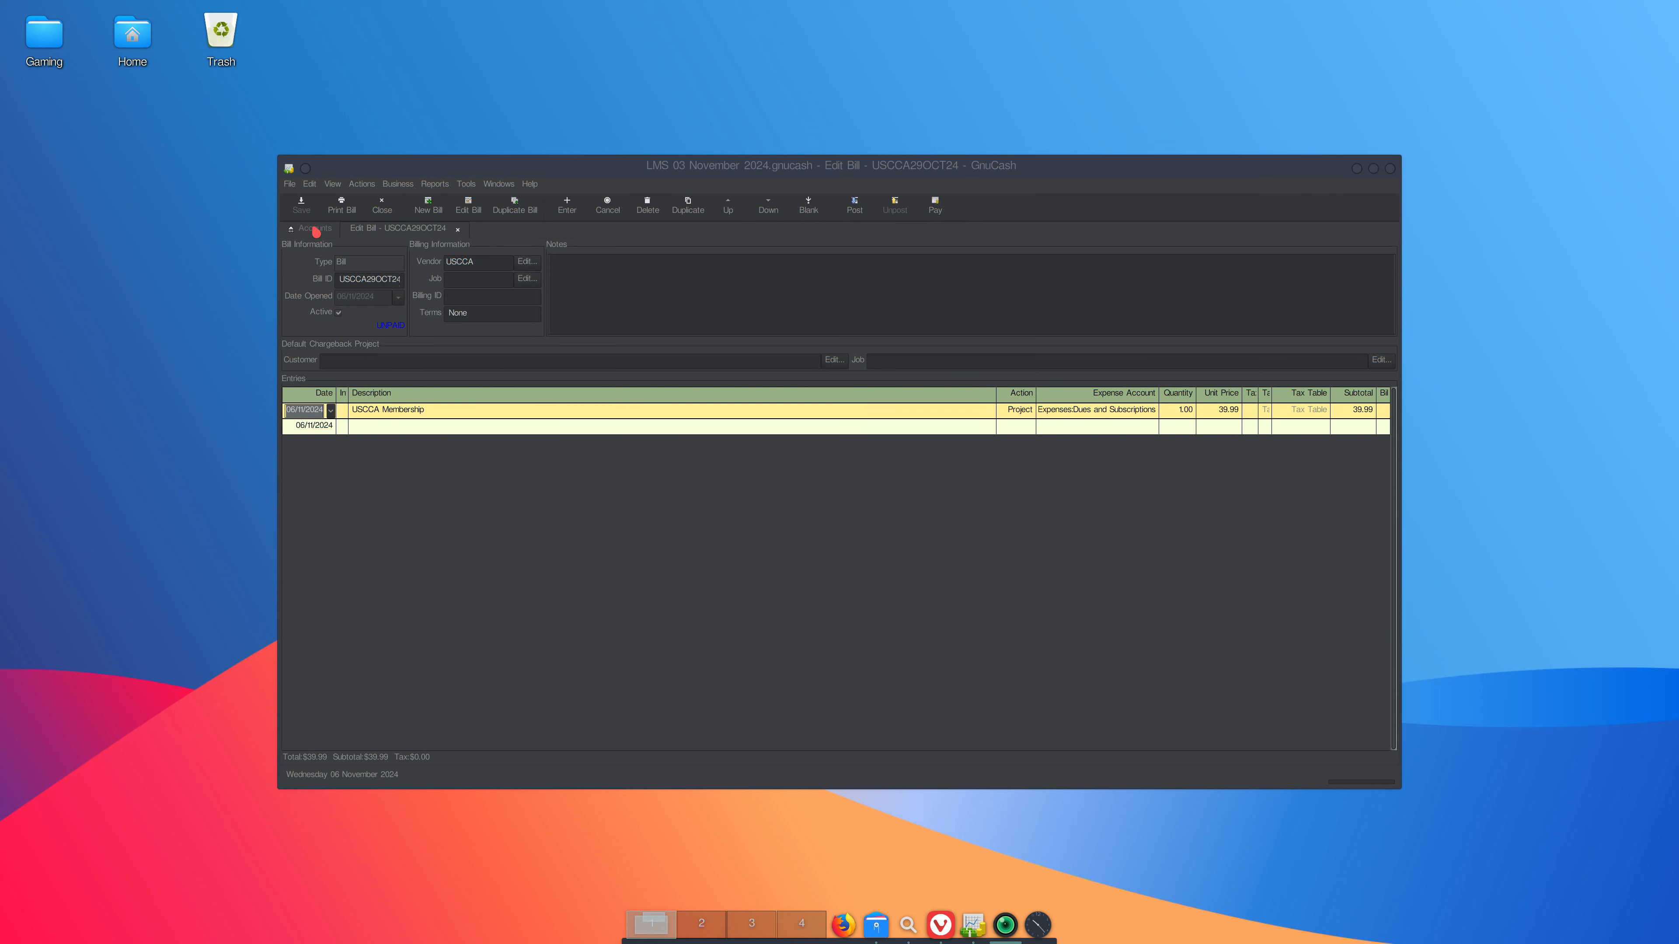
- Check the accounts list, return to bill USCCA29OCT24 and delete its USCCA Membership entry
click(316, 229)
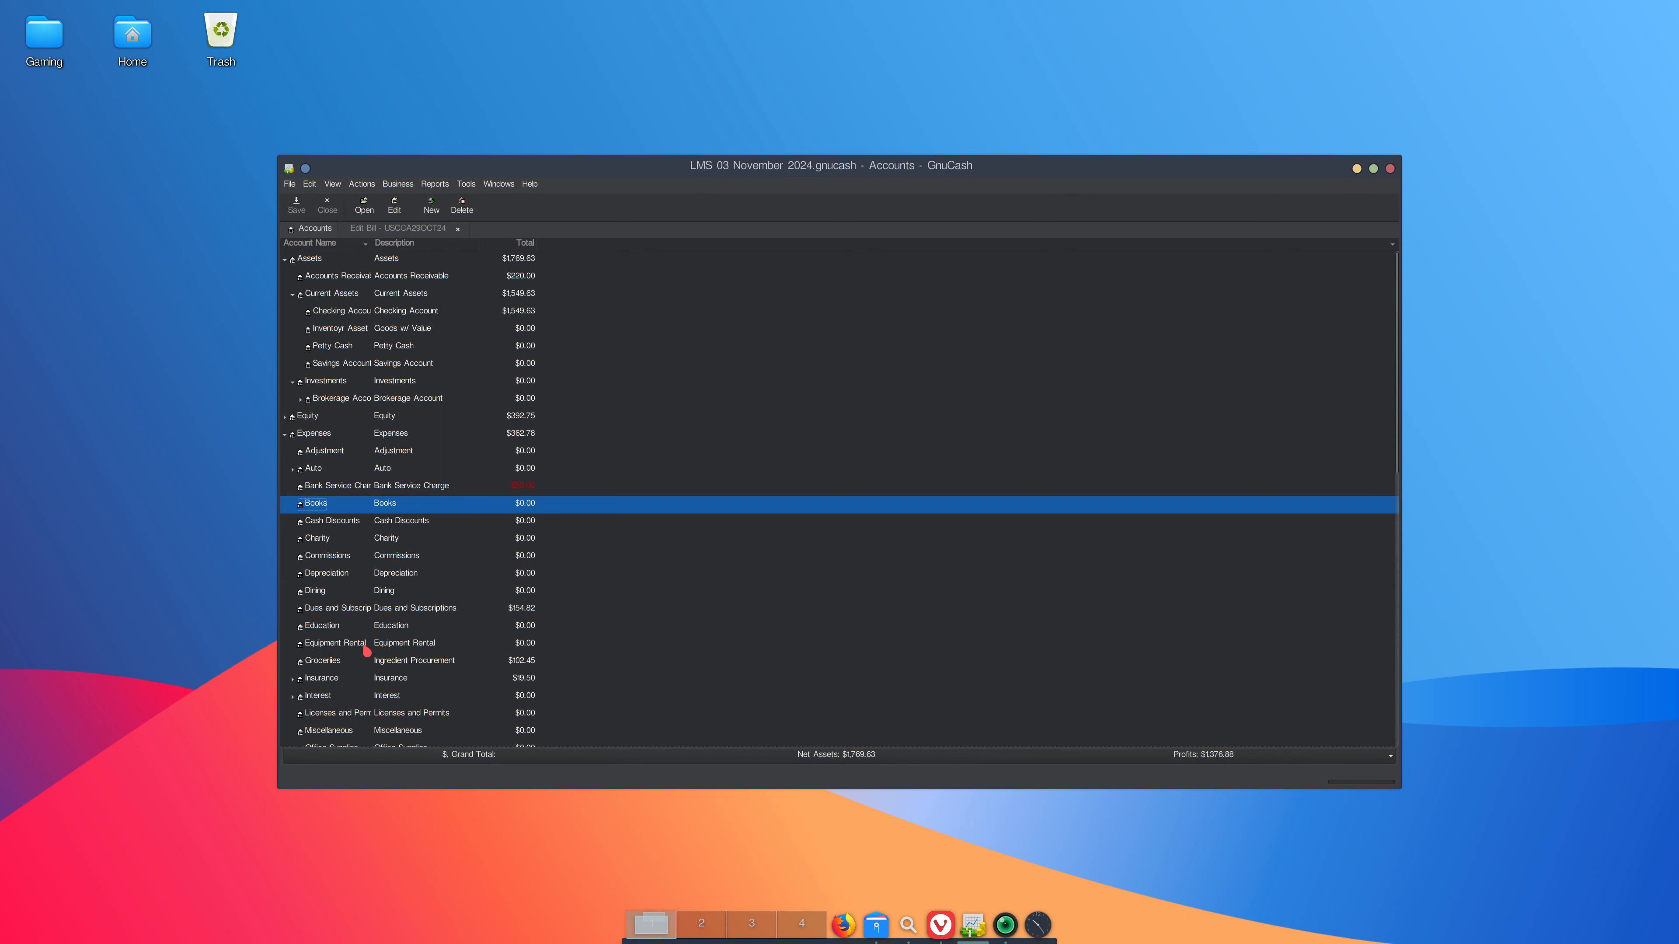
scroll(336, 634, down, 3)
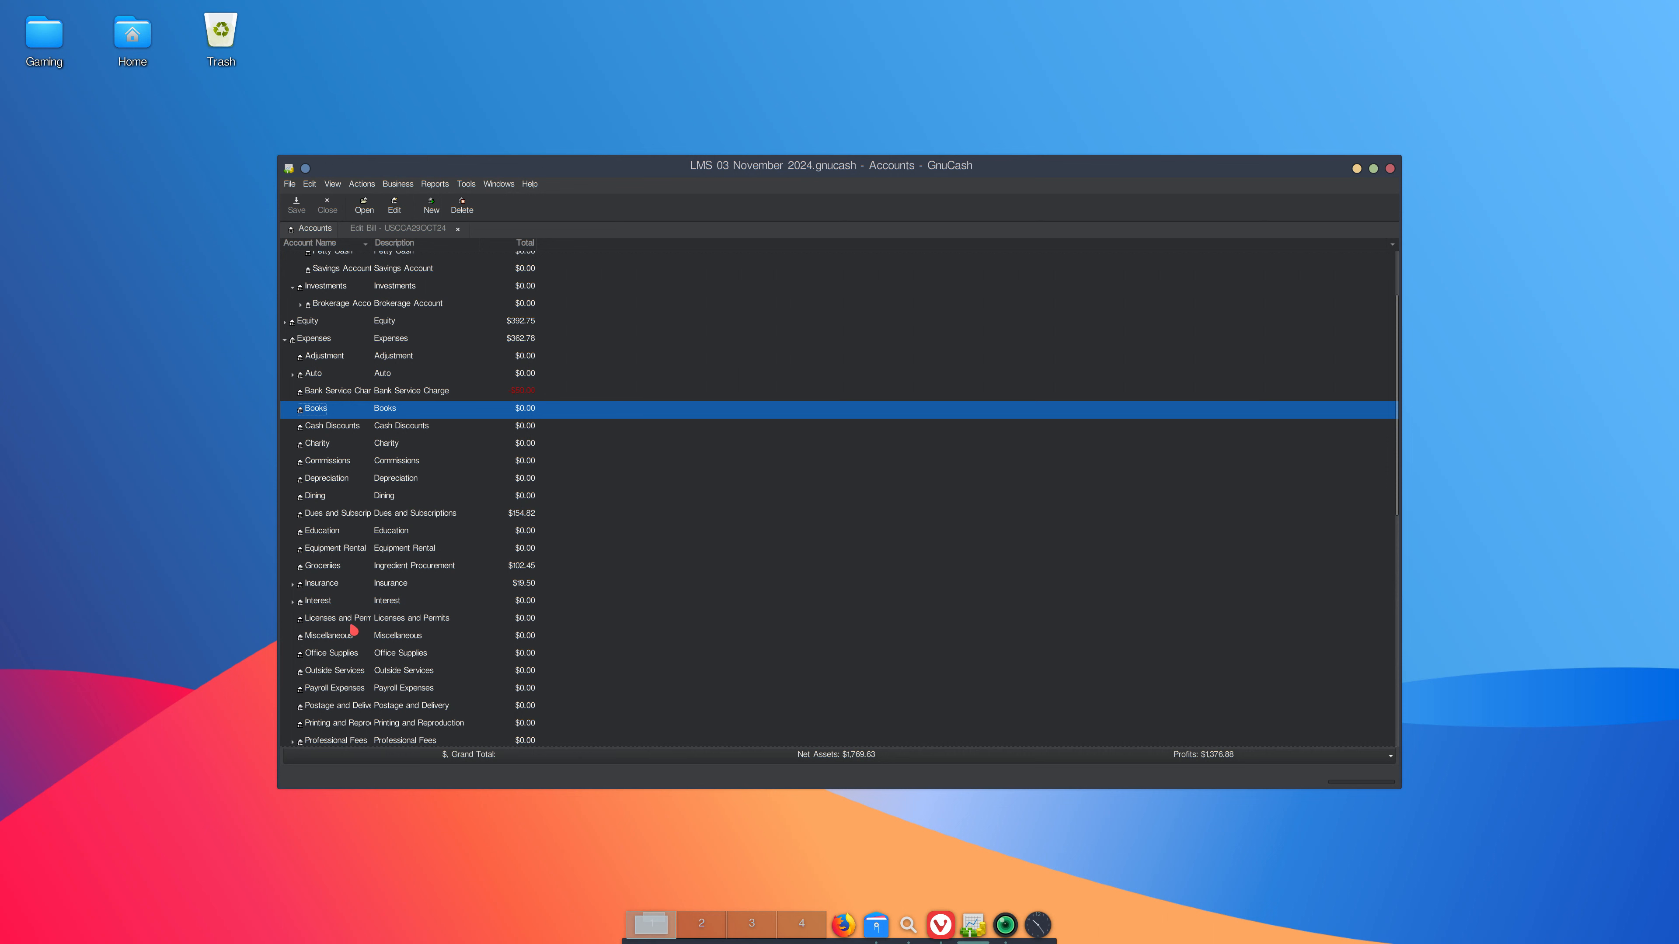
click(373, 231)
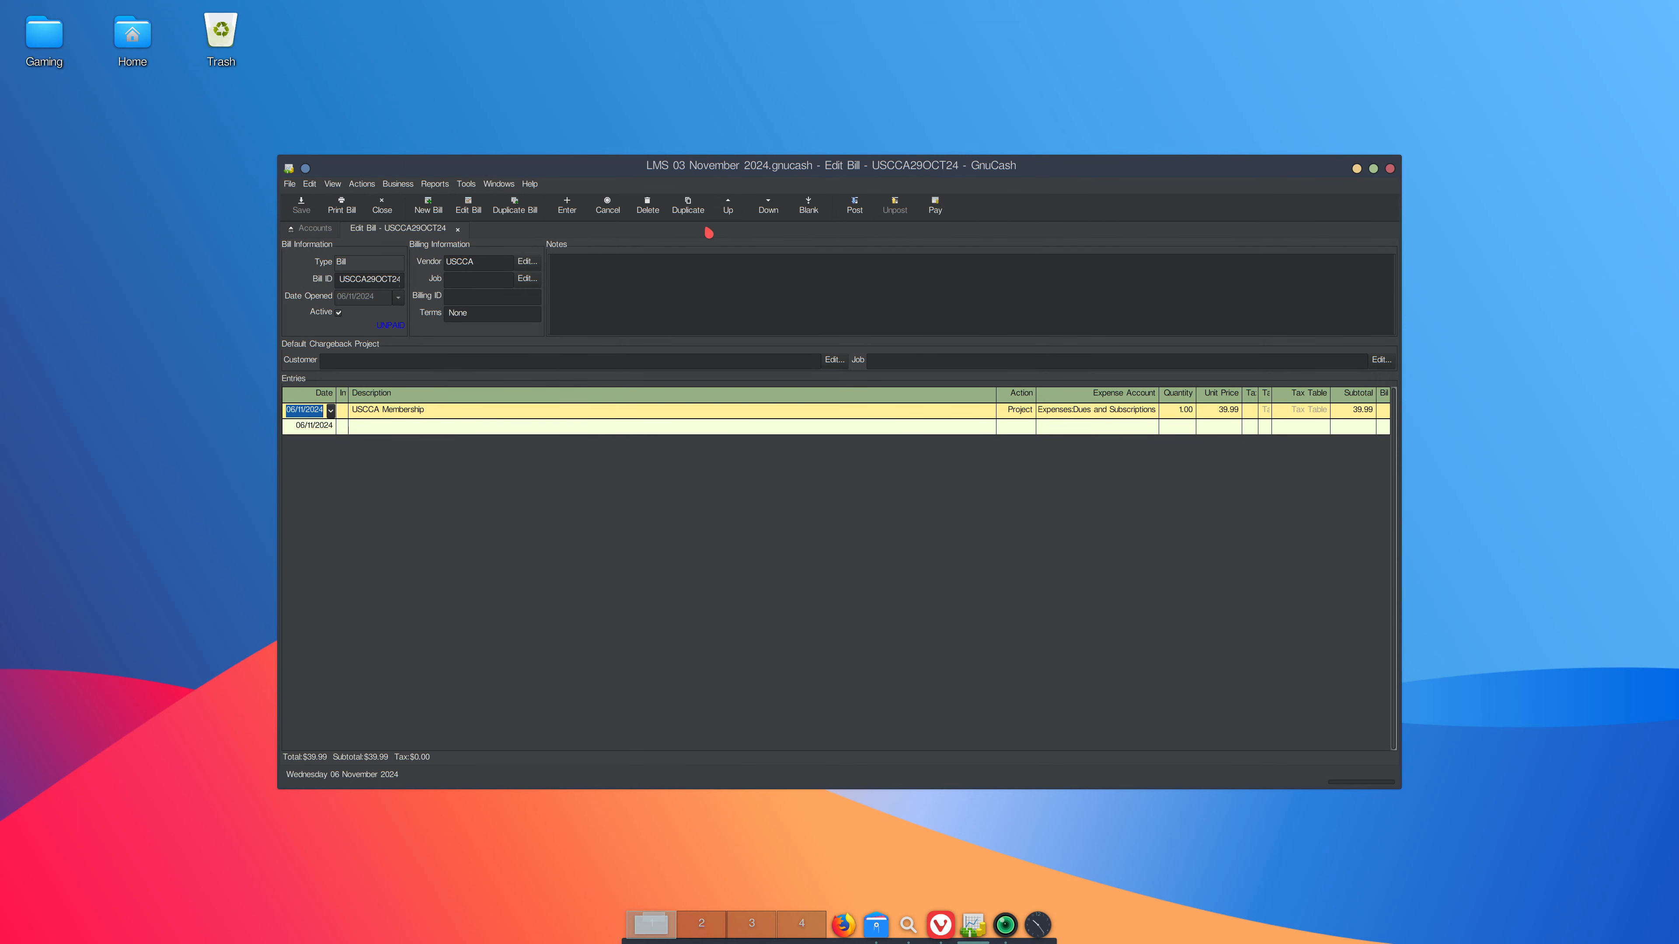
click(649, 205)
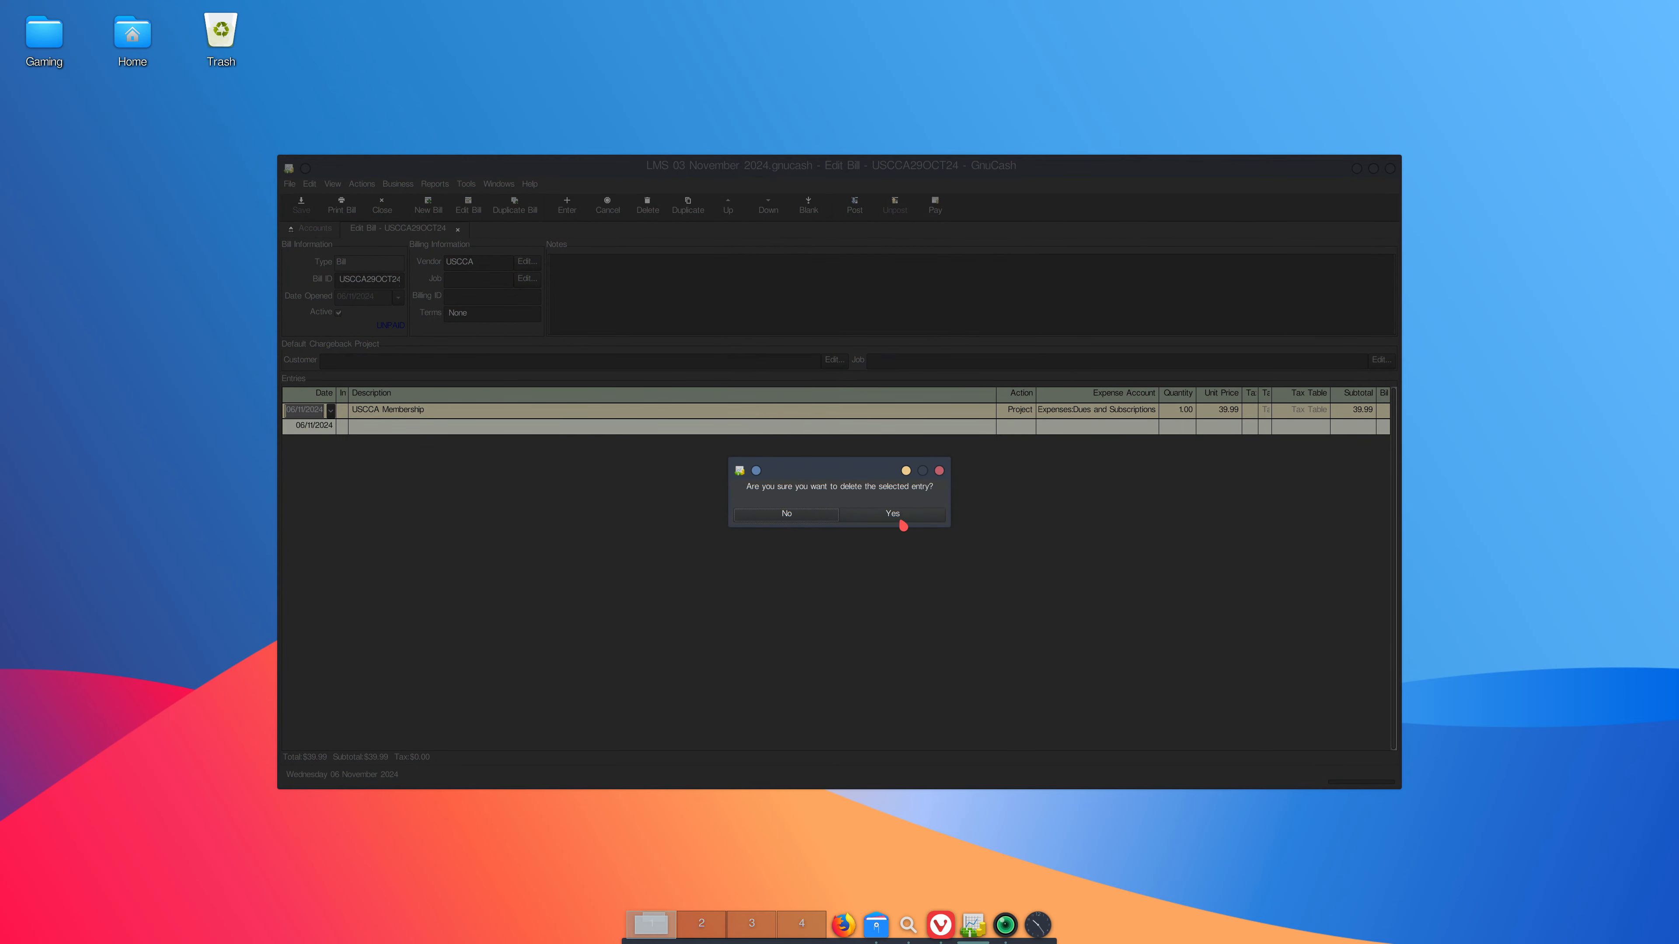
click(886, 515)
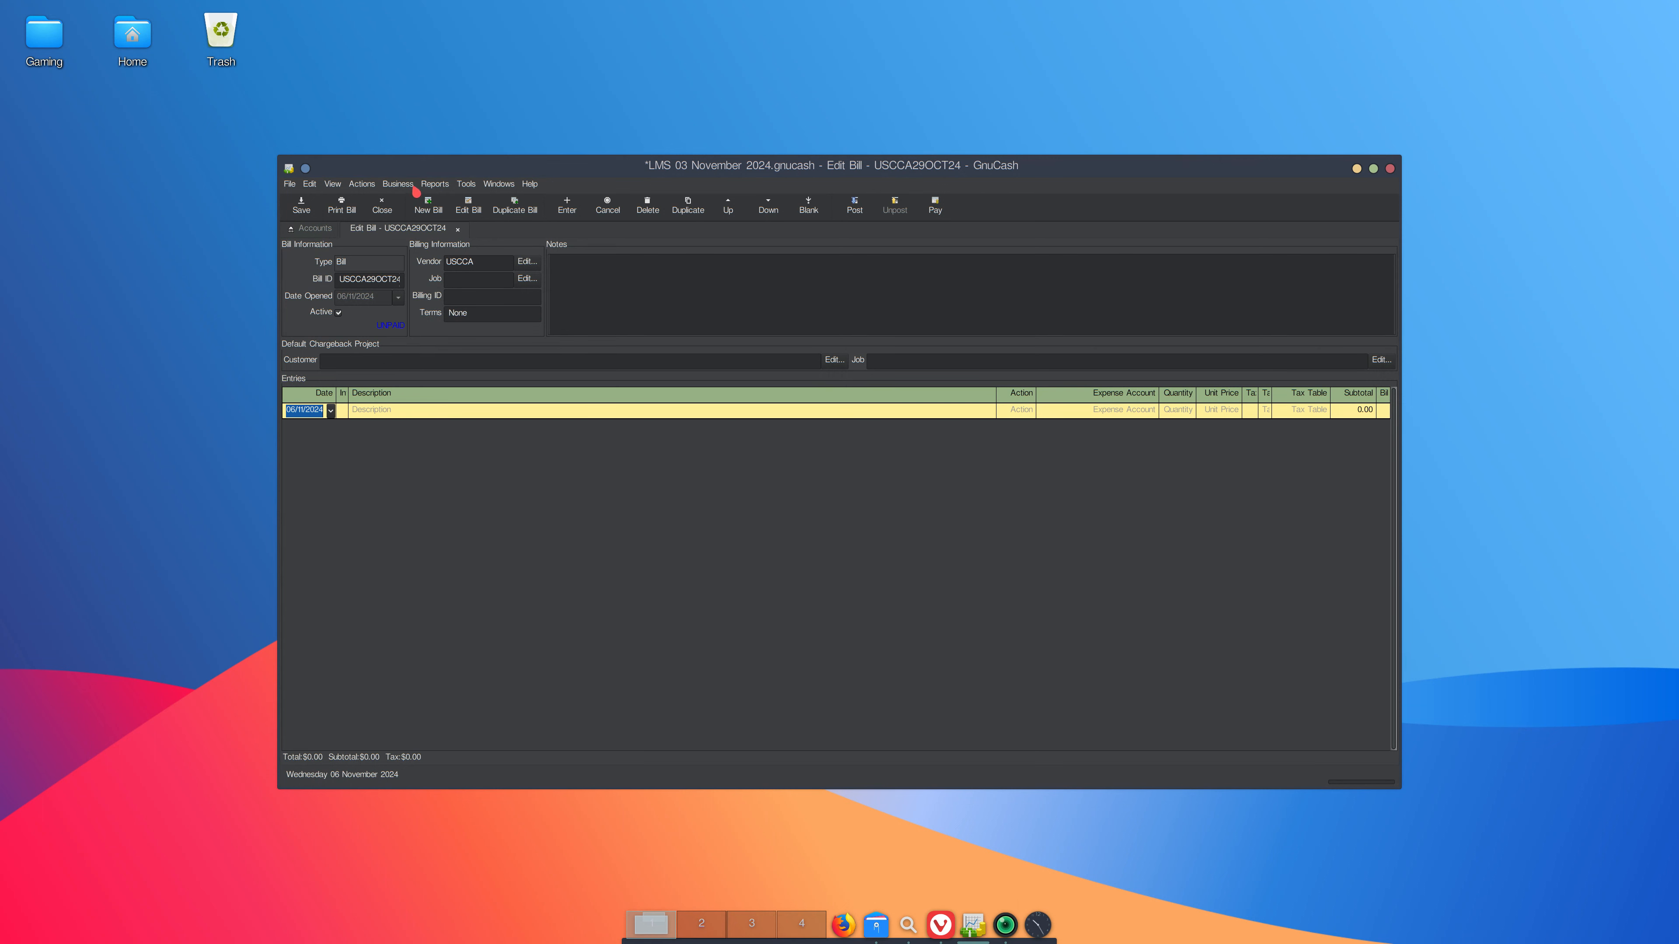
- Open the vendors overview and bring up the vendor report for Rite Aid
click(397, 186)
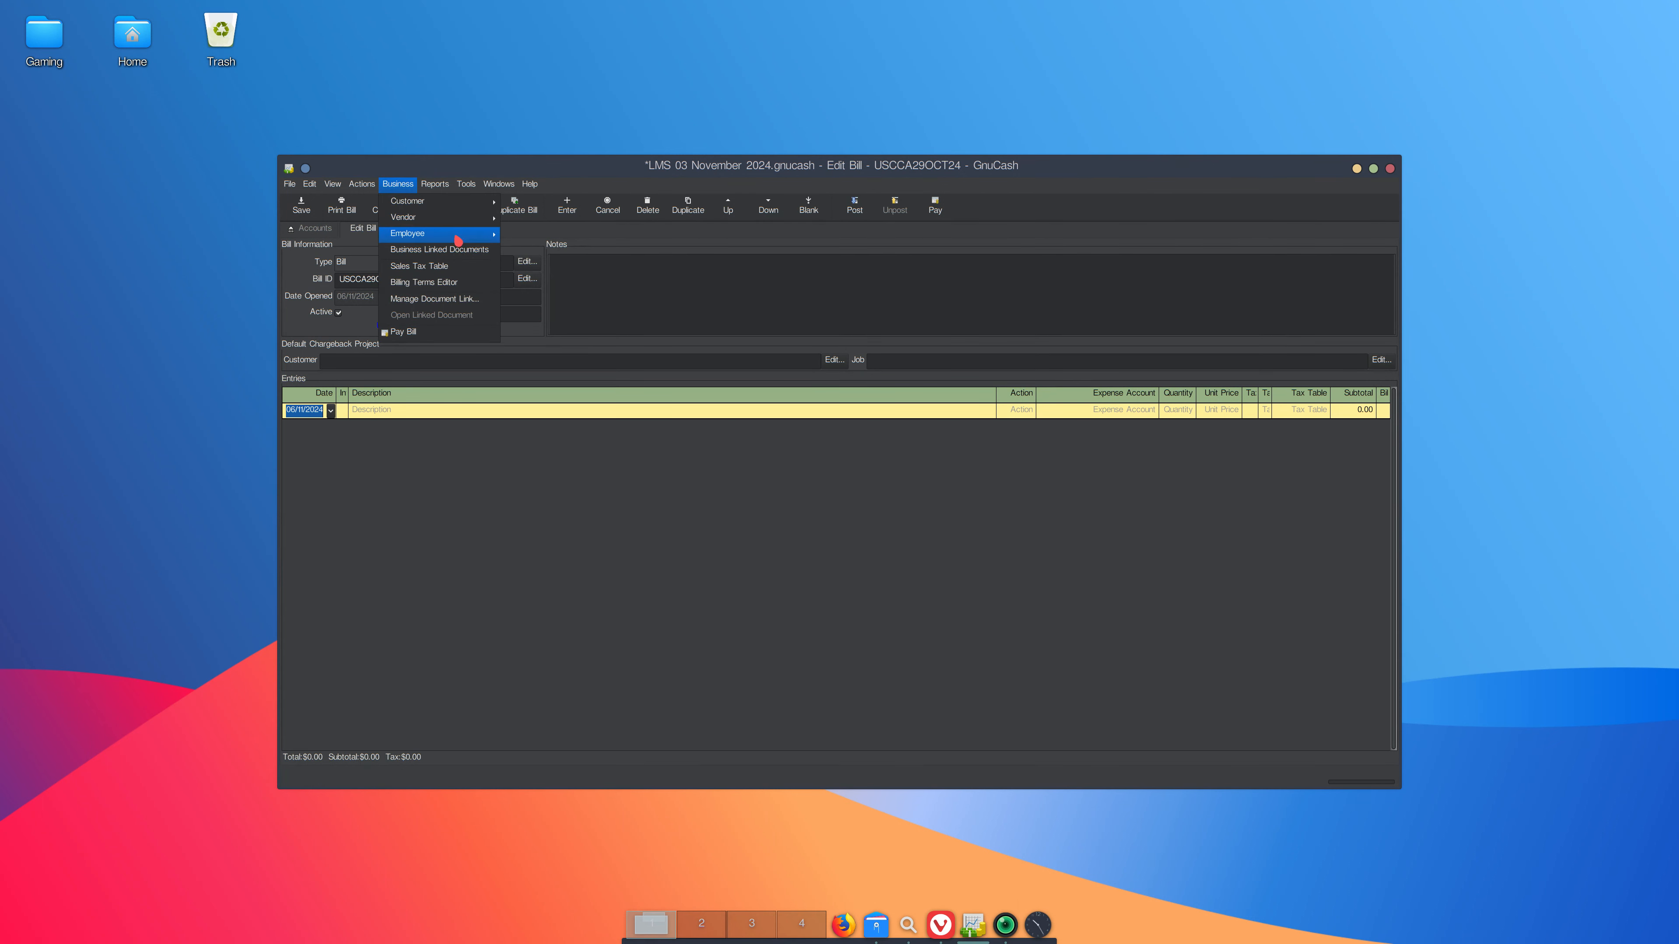
mouse_move(456, 218)
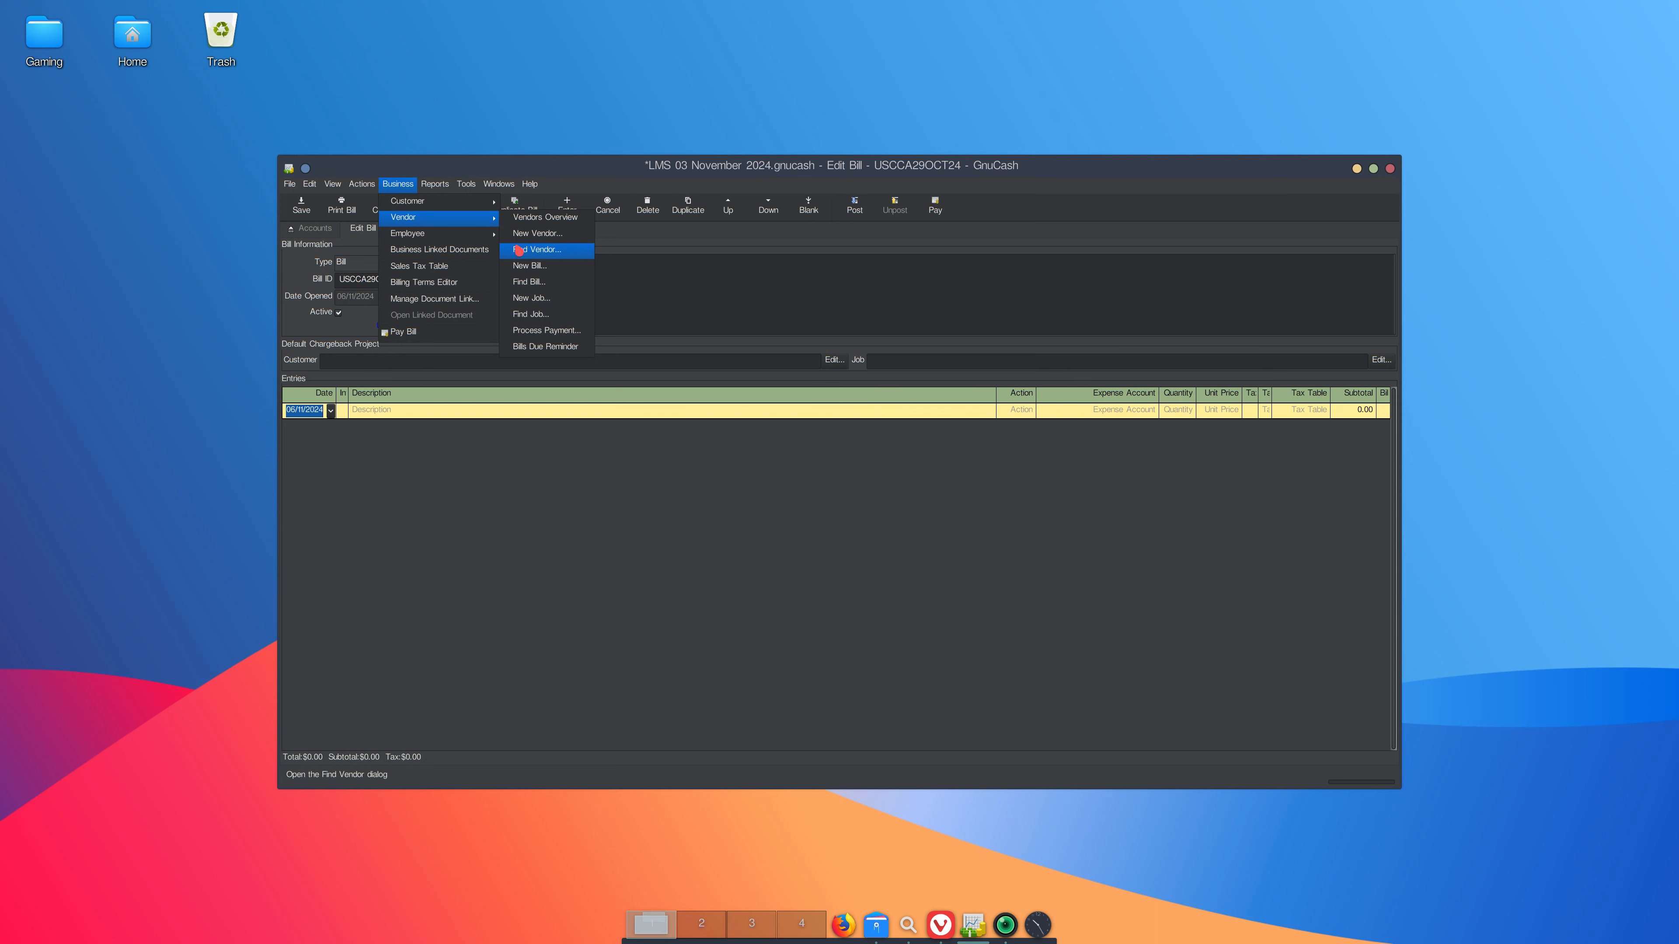
click(525, 223)
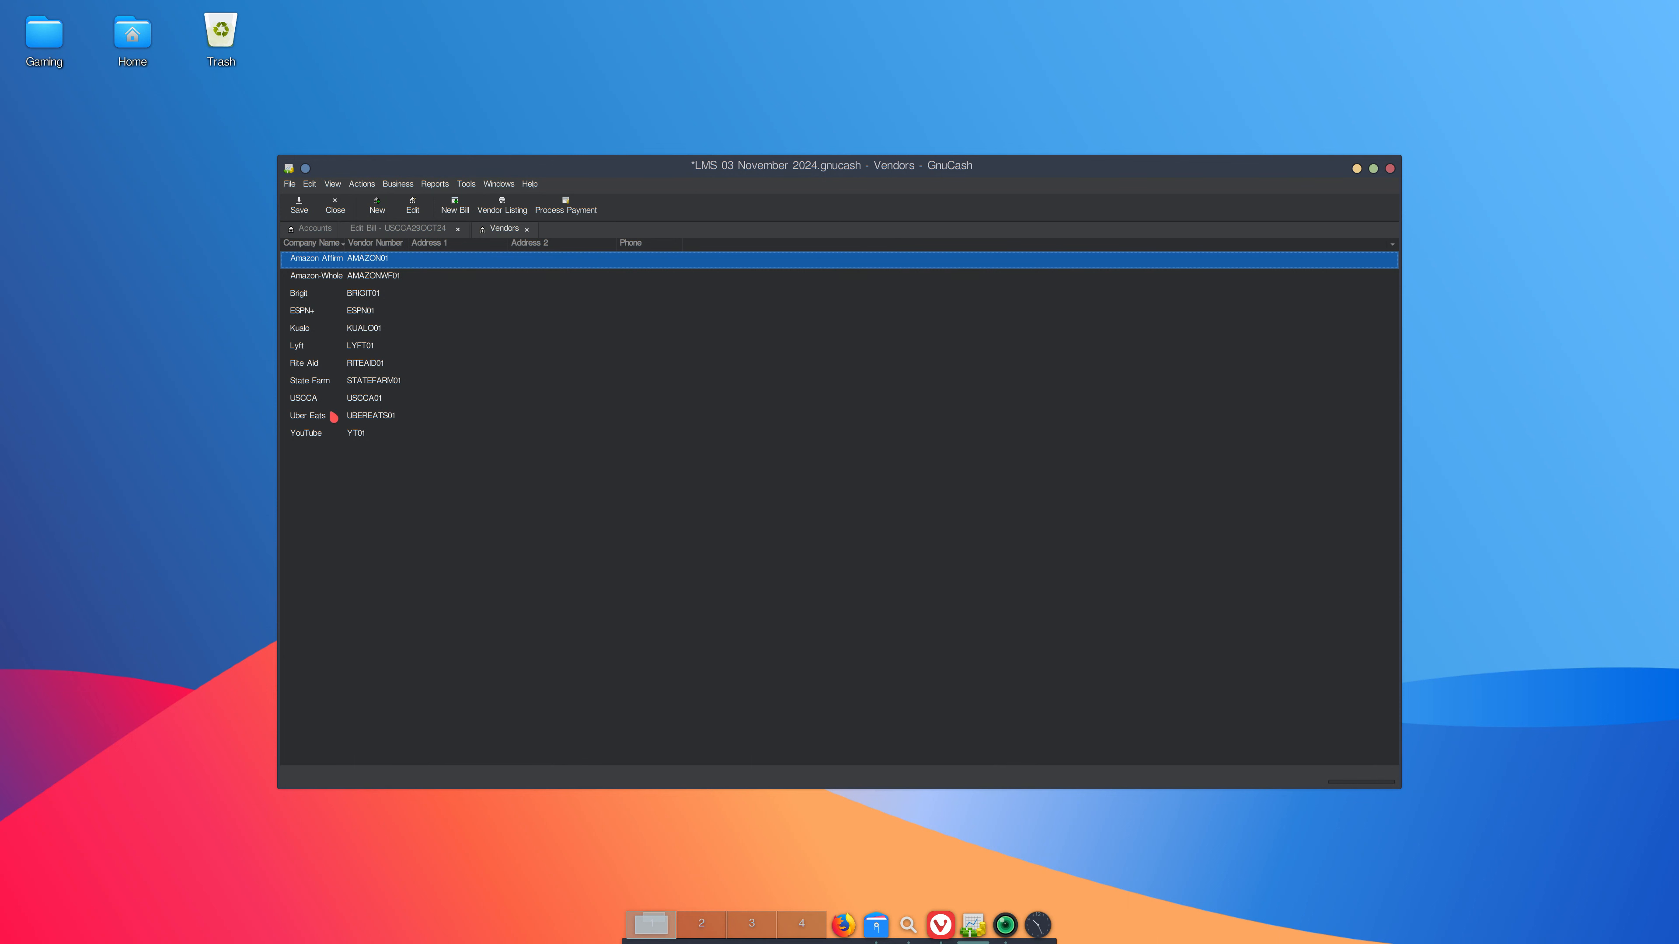
double_click(313, 363)
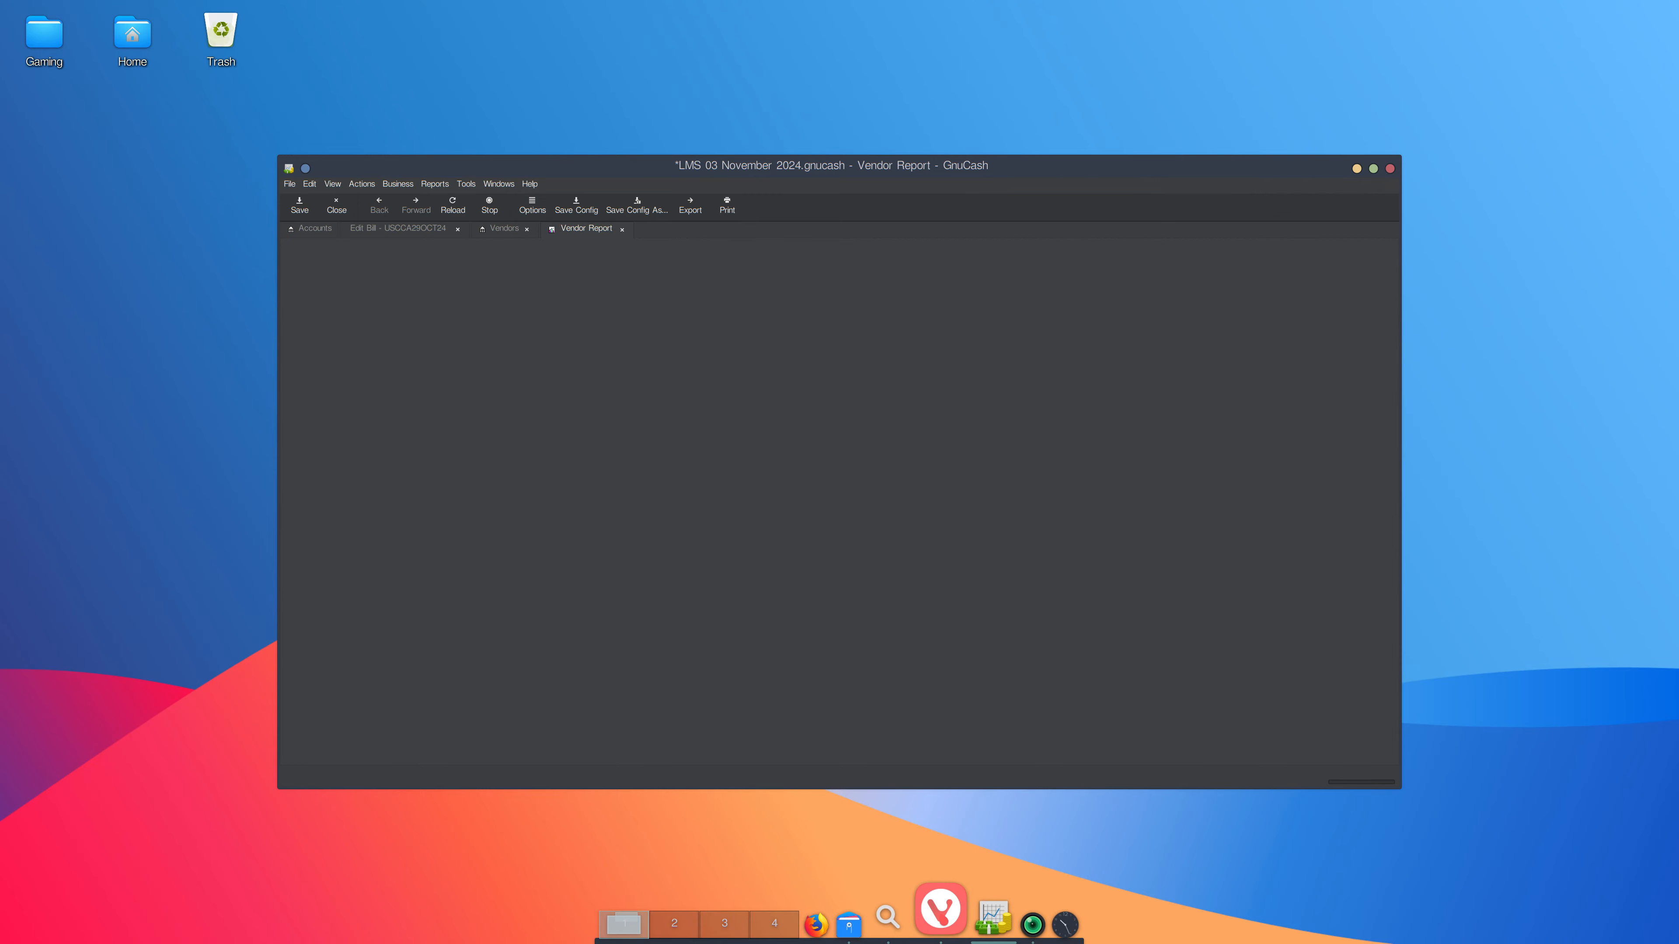
- Switch to Vivaldi, read the mailing list message about GnuCash reports not displaying, and return to GnuCash
click(940, 911)
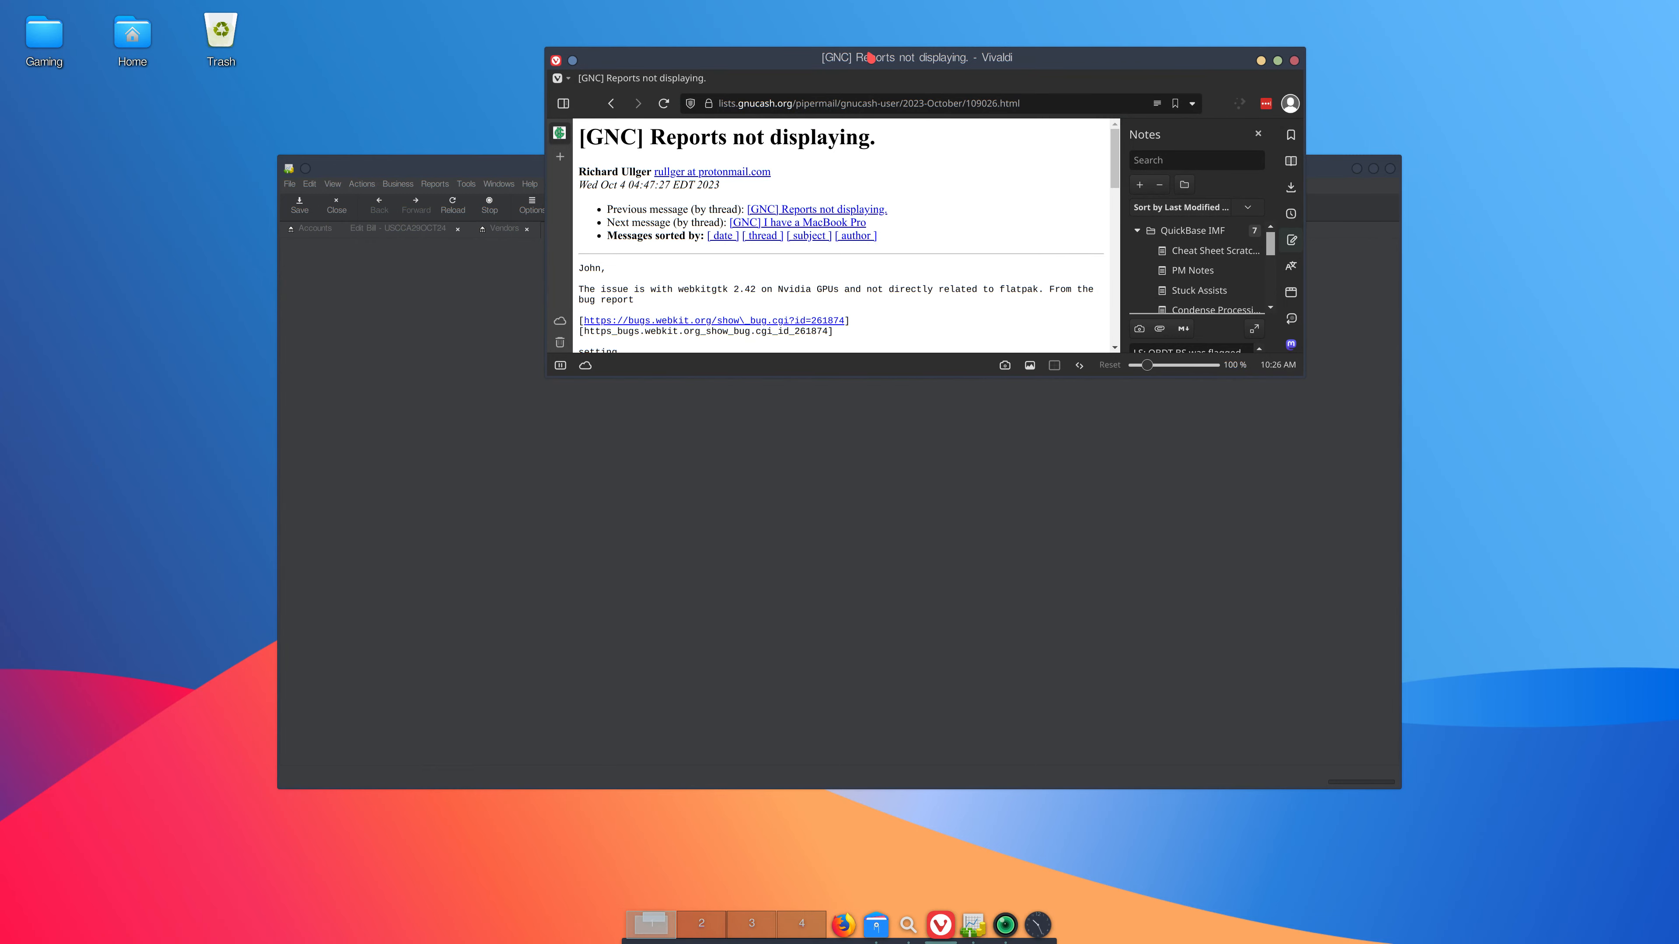
double_click(870, 58)
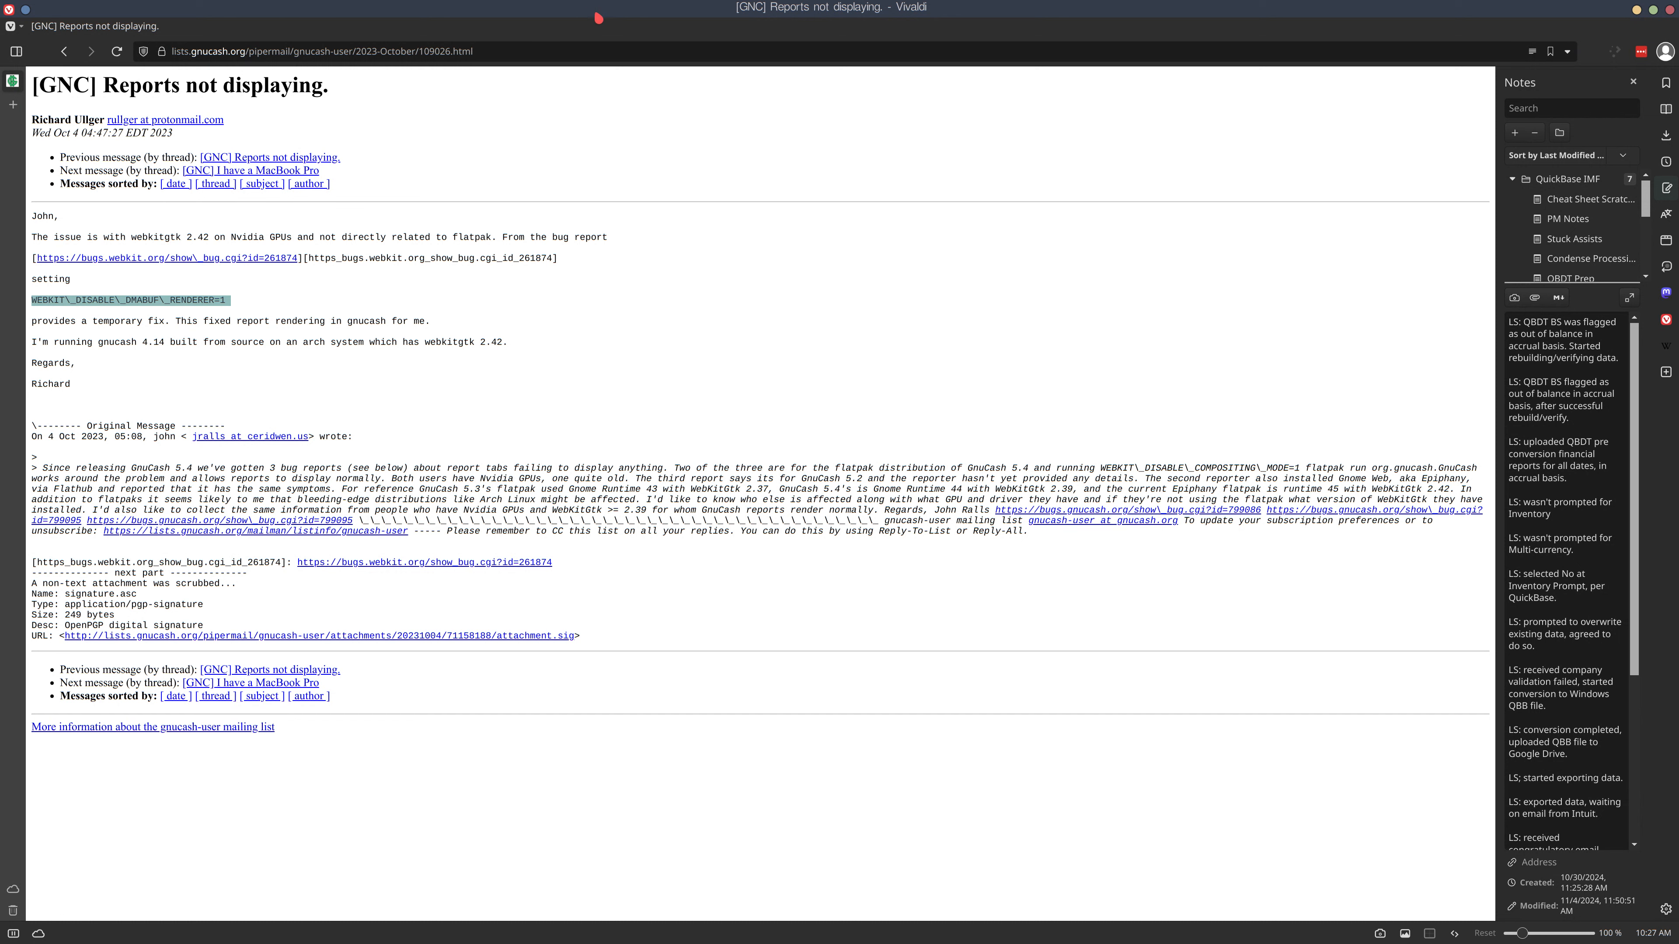
double_click(600, 18)
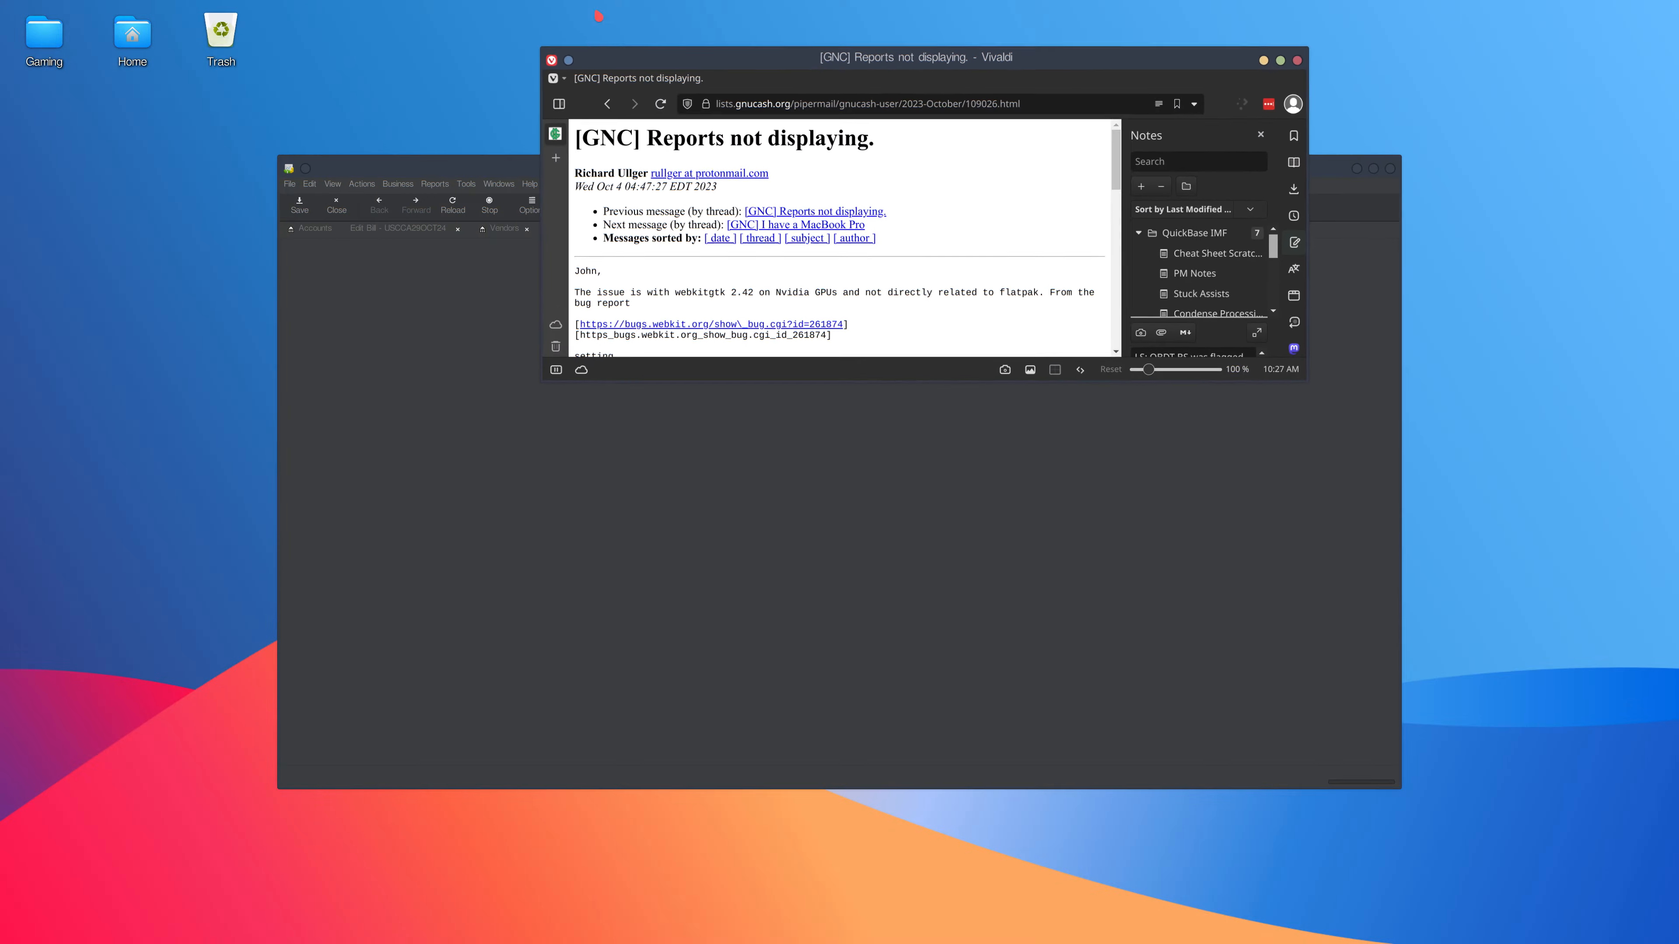
click(452, 323)
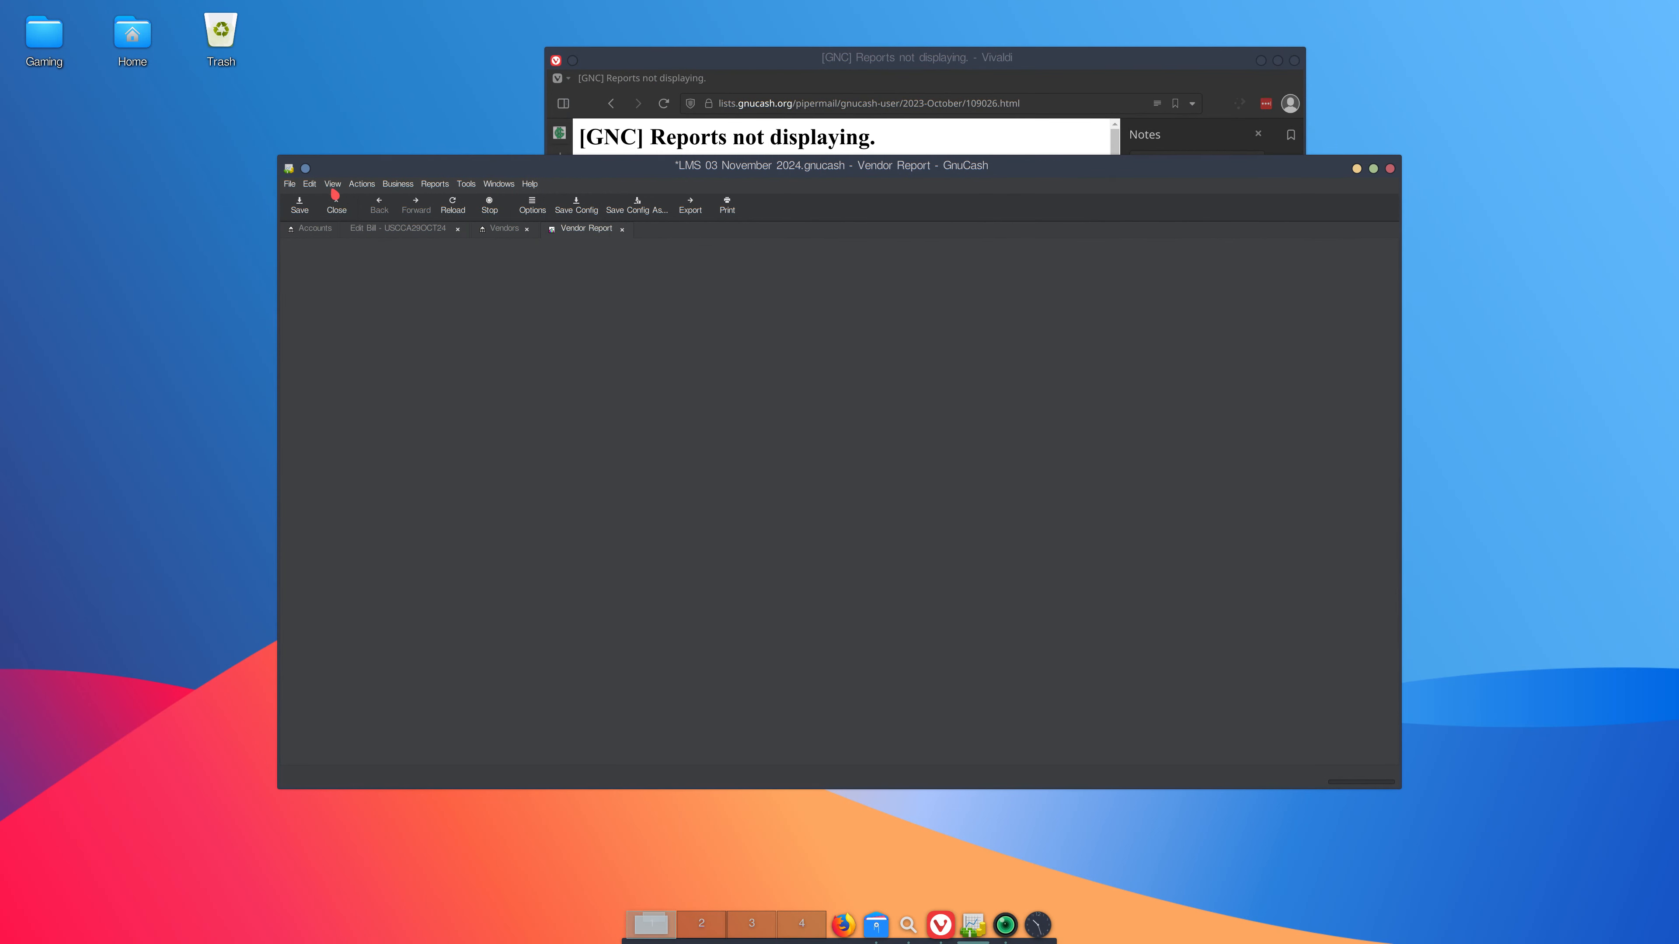
- Open the Checking Account register from the accounts list
click(315, 230)
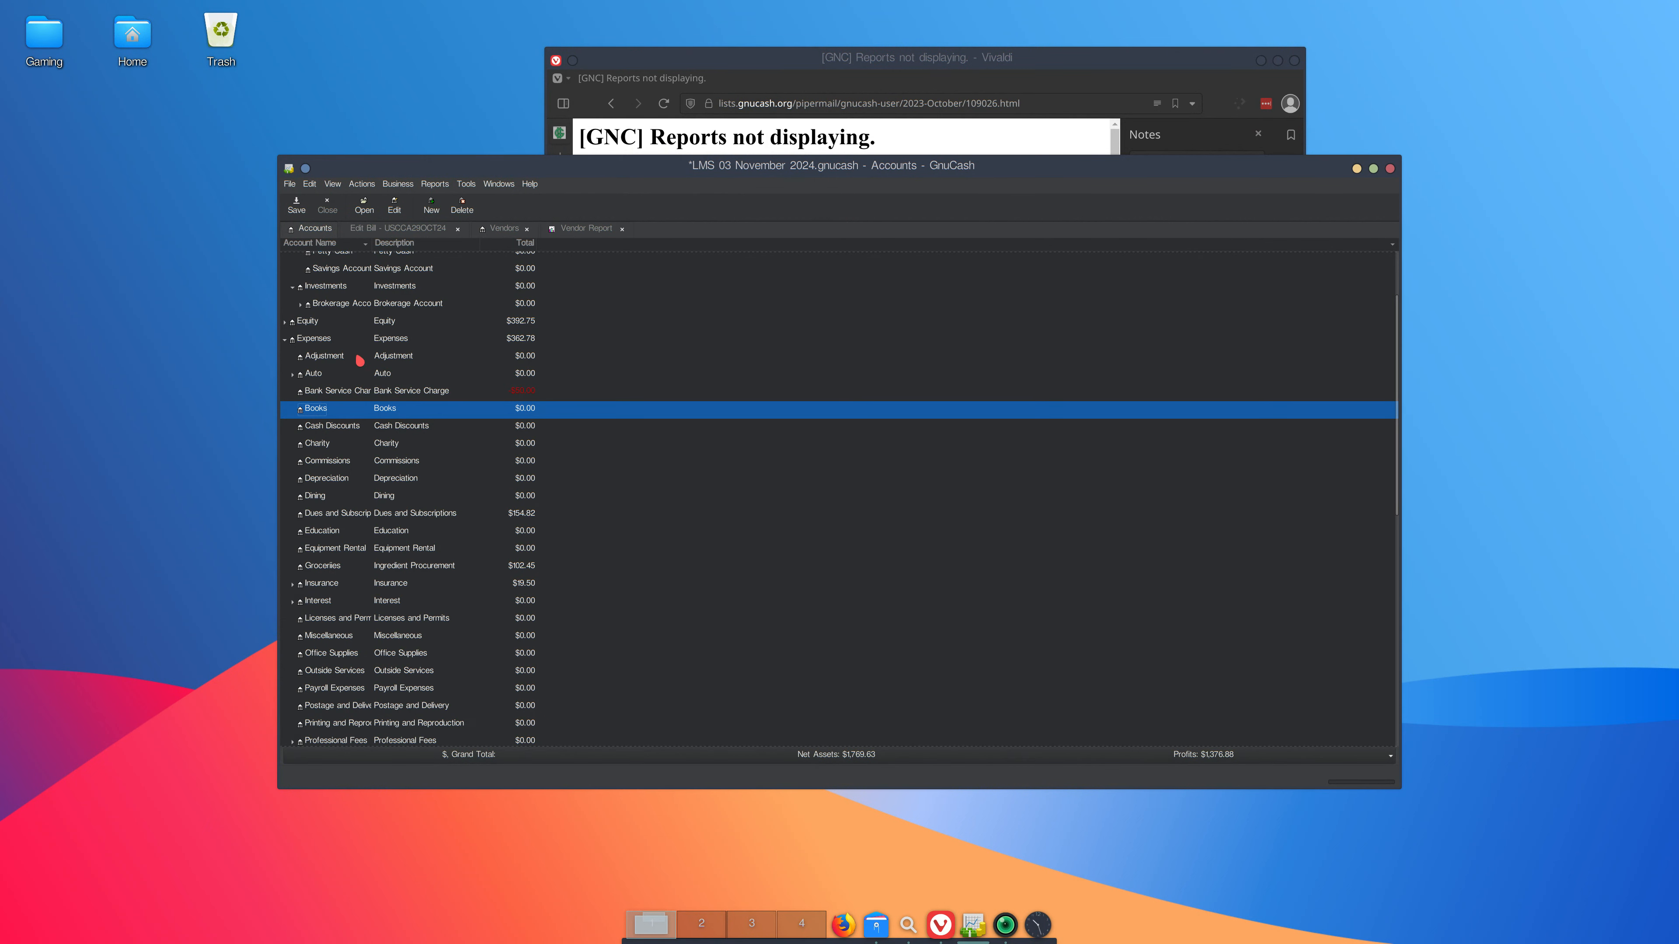
scroll(364, 383, up, 3)
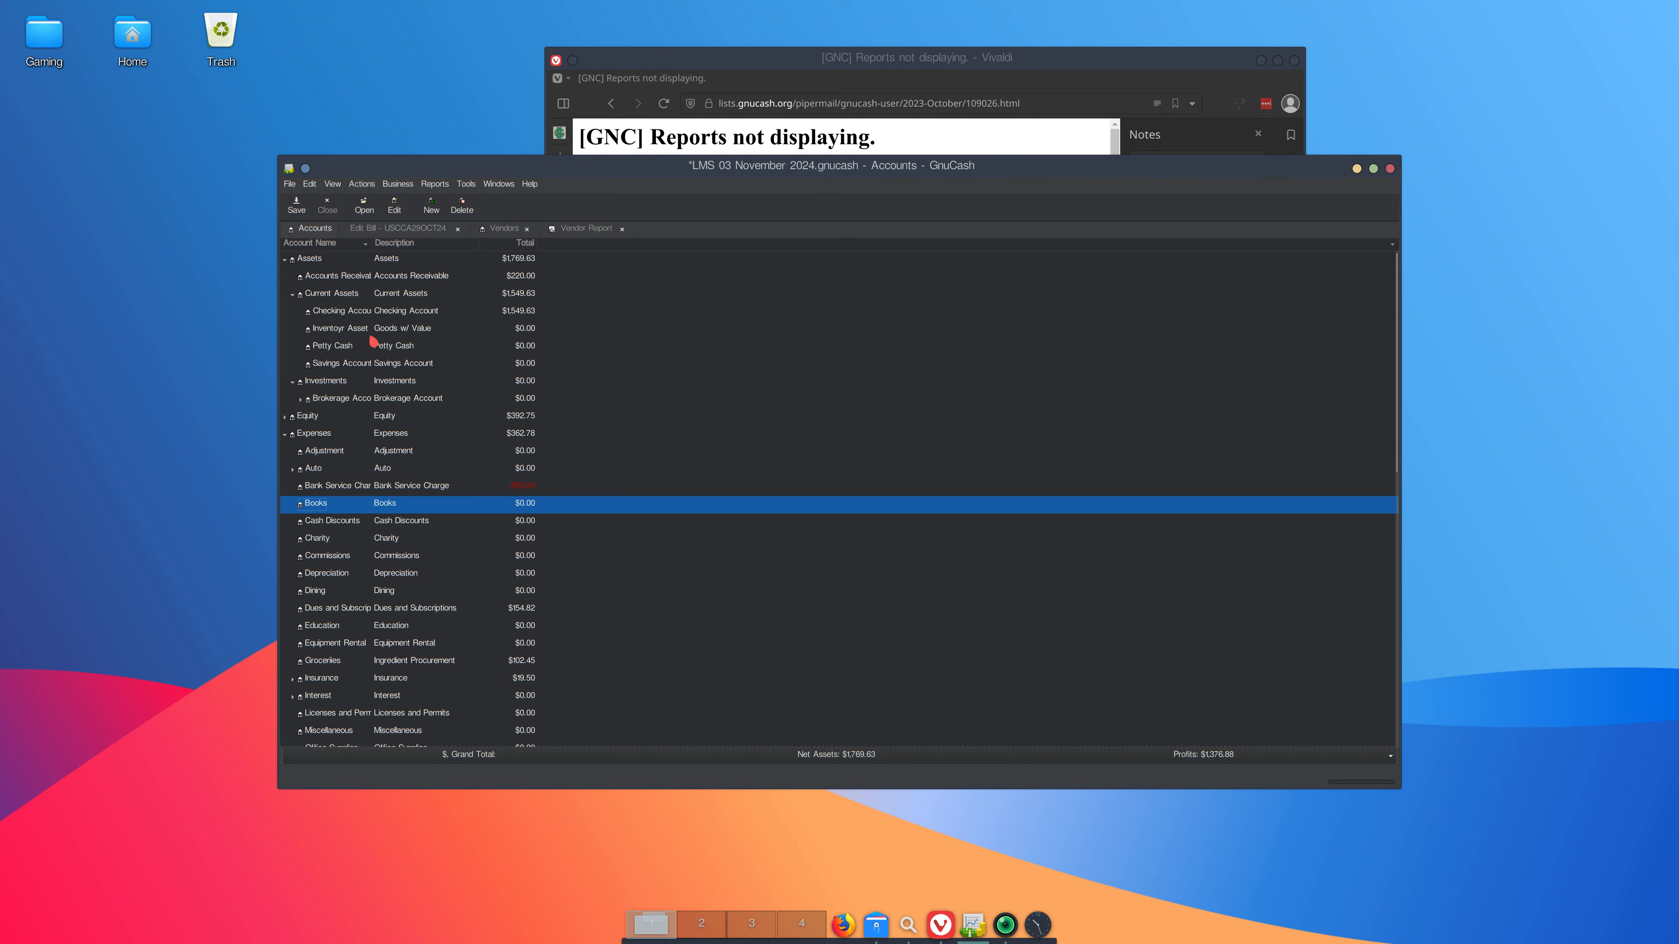
double_click(343, 315)
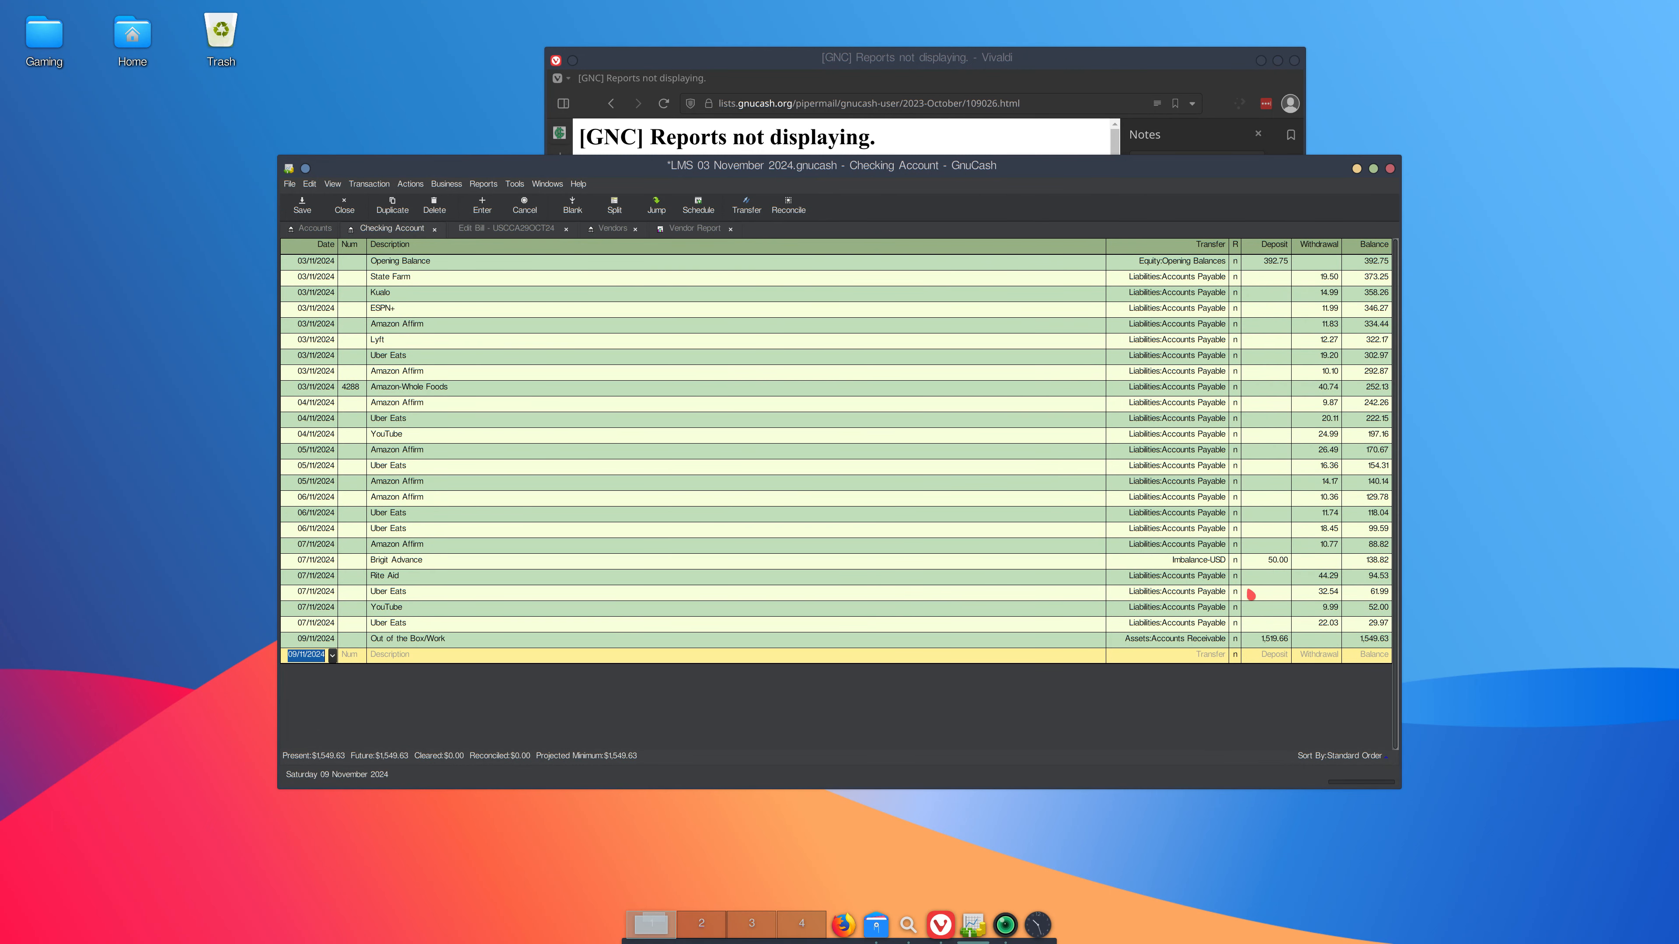
- Try to edit the Rite Aid payment dated 07/11/2024, setting the amount to 44.99 and adding Jardiance to the memo
click(1322, 577)
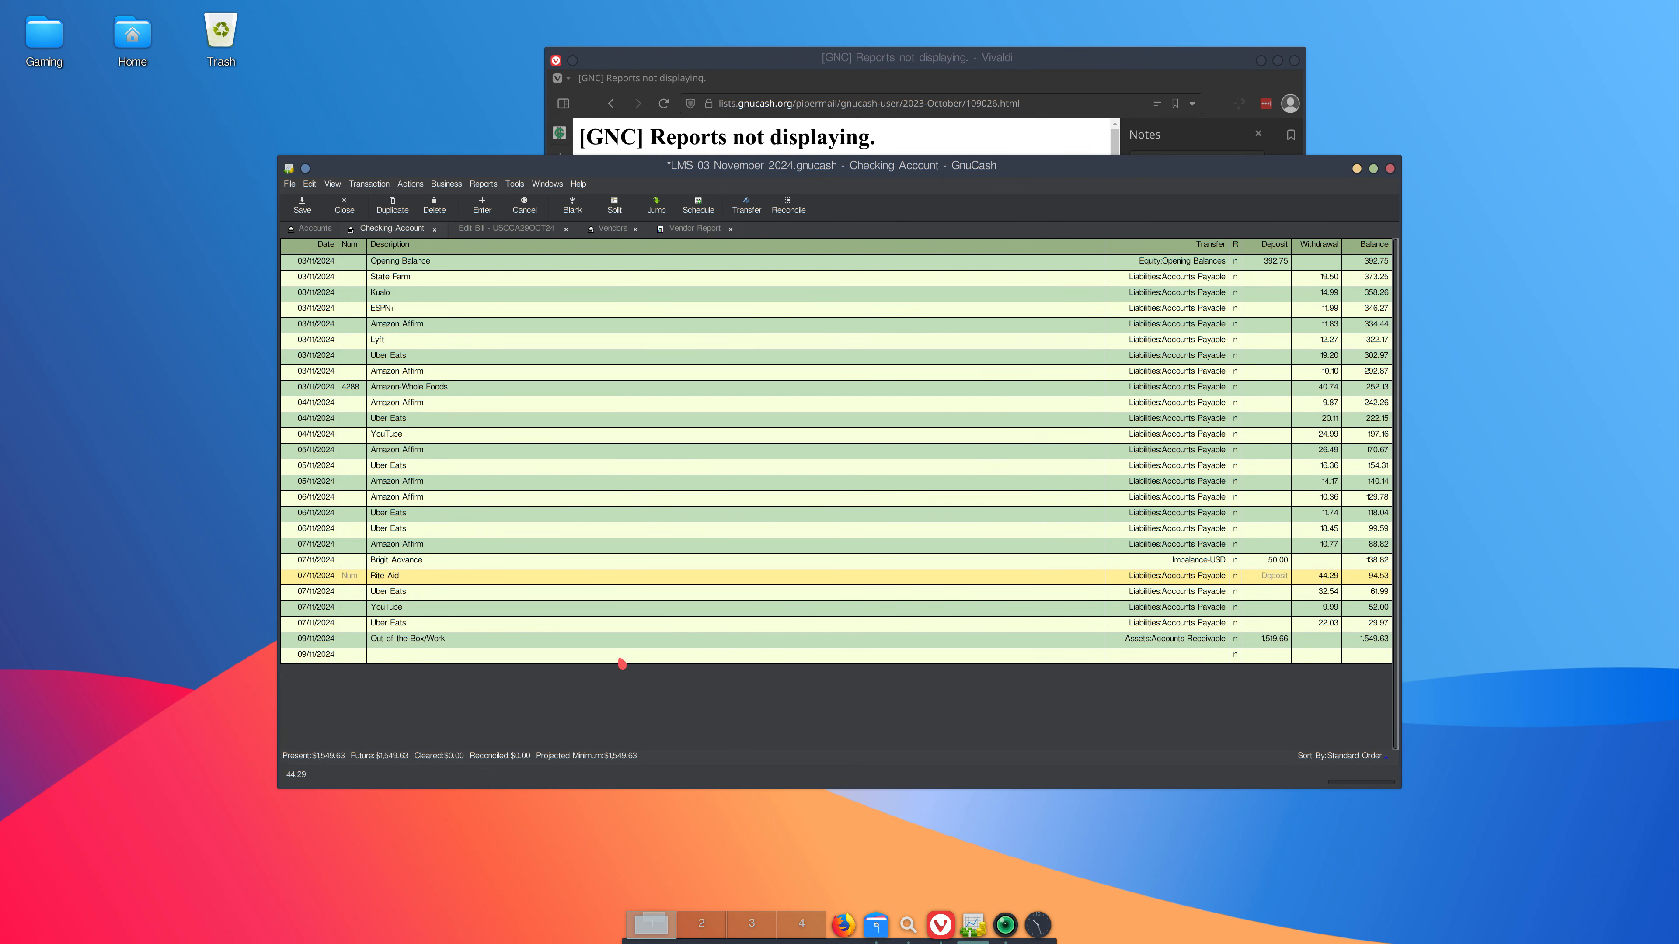
double_click(442, 576)
right_click(1275, 581)
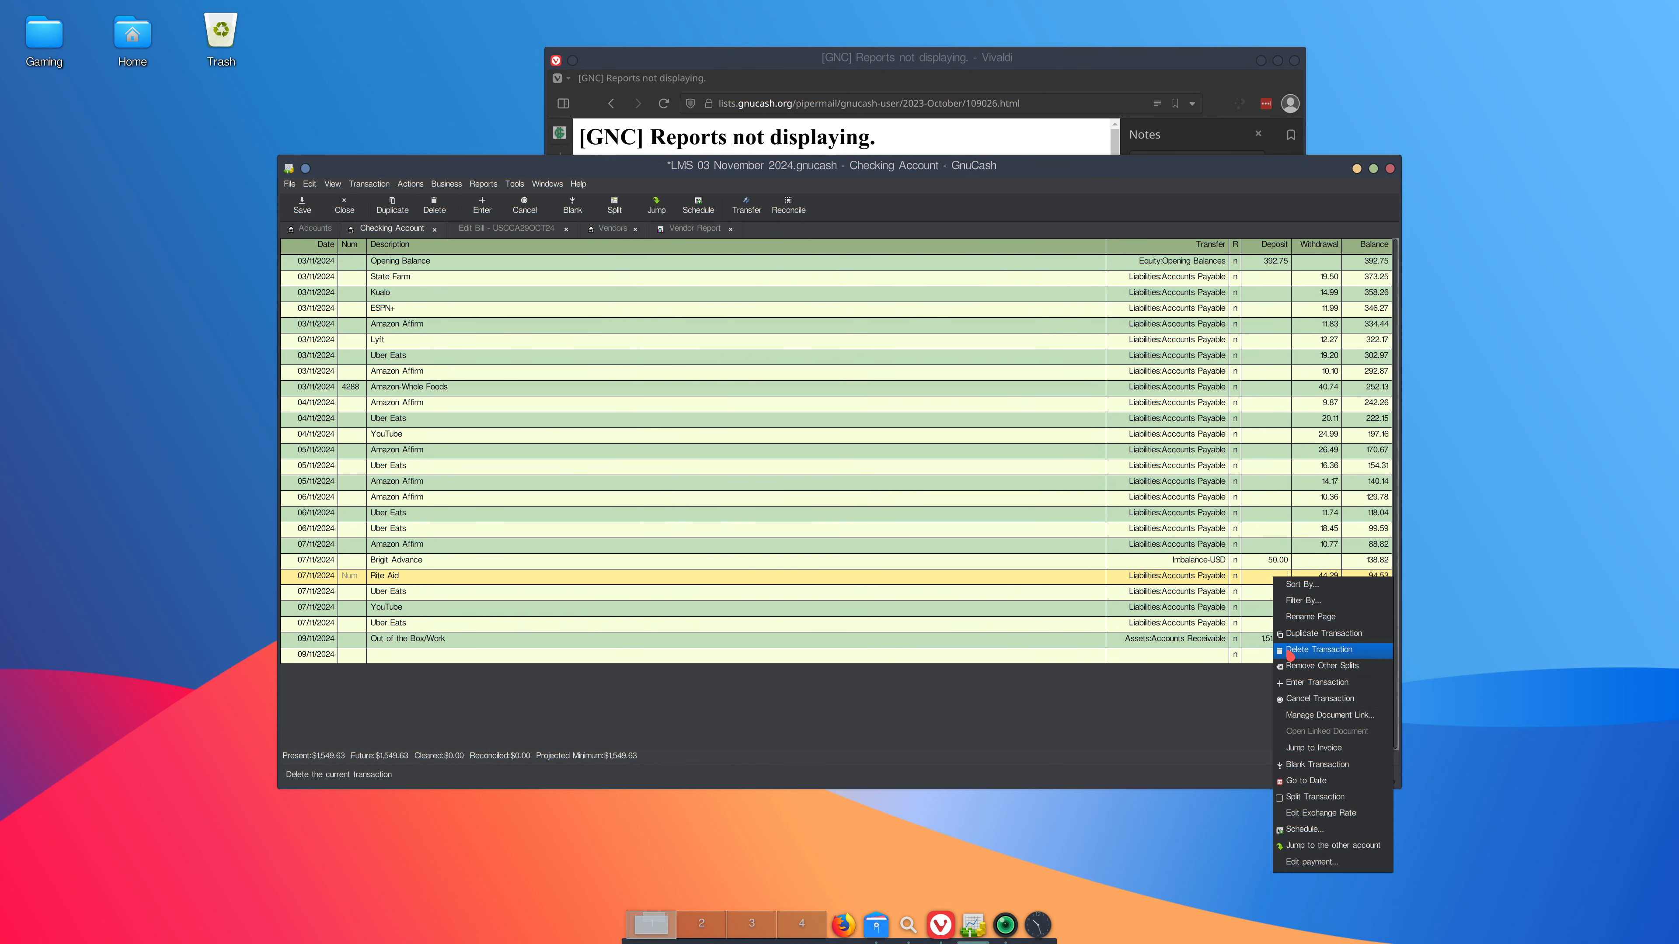
click(1328, 862)
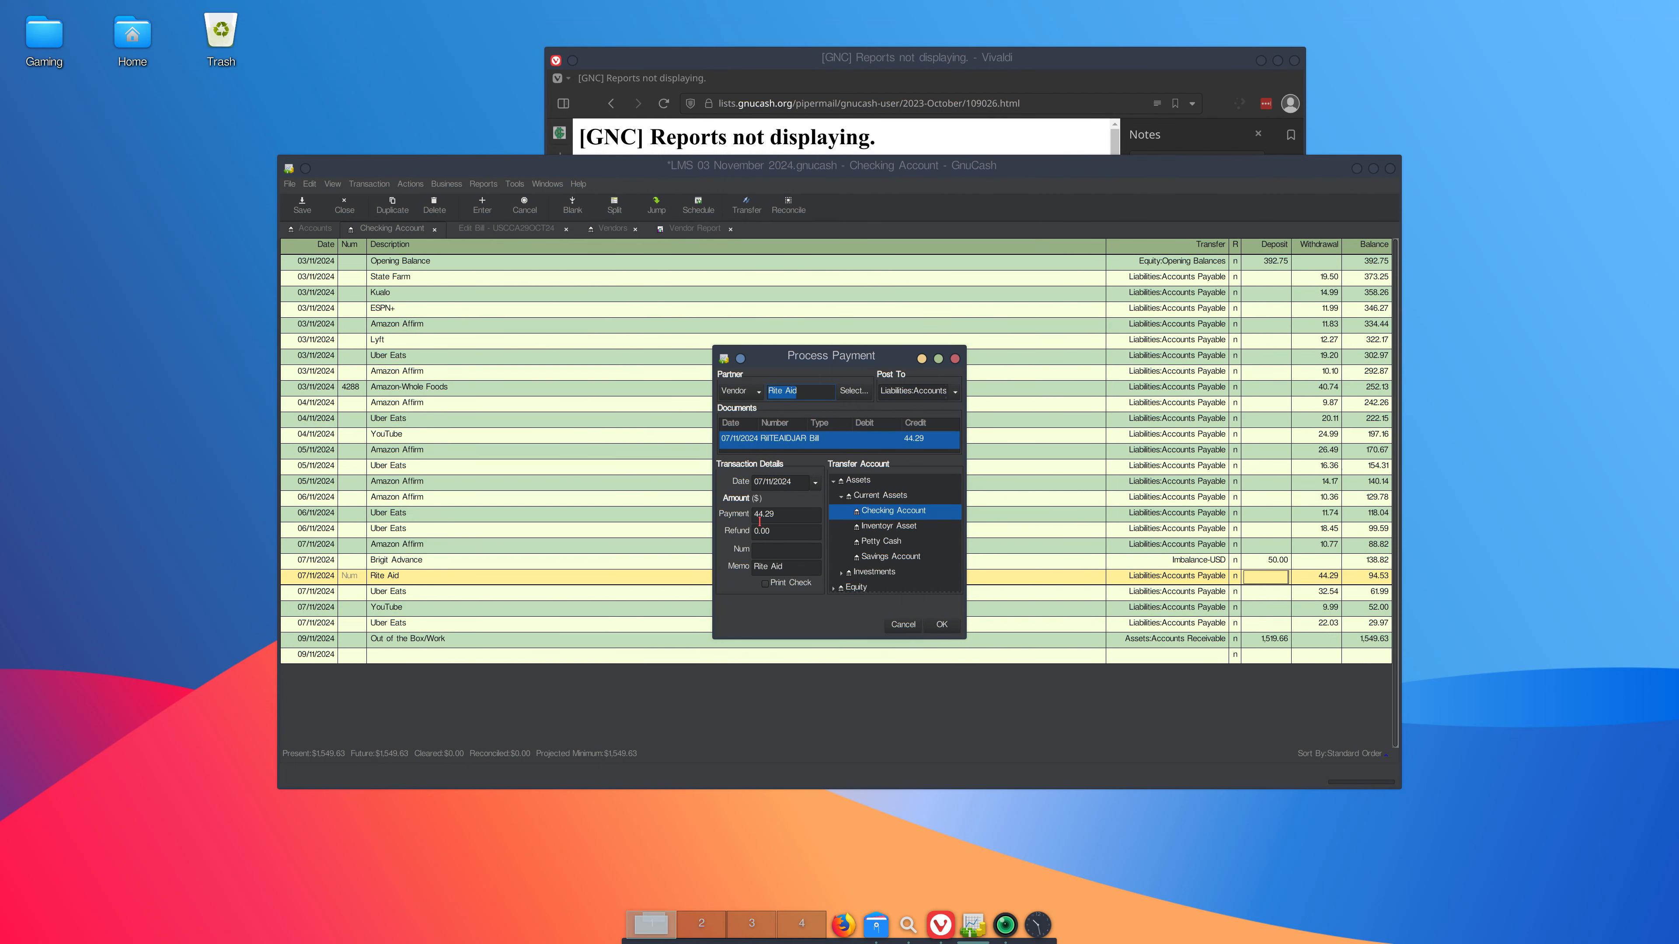
click(768, 509)
text(9)
text(Jaddiance)
key(BackSpace)
click(942, 624)
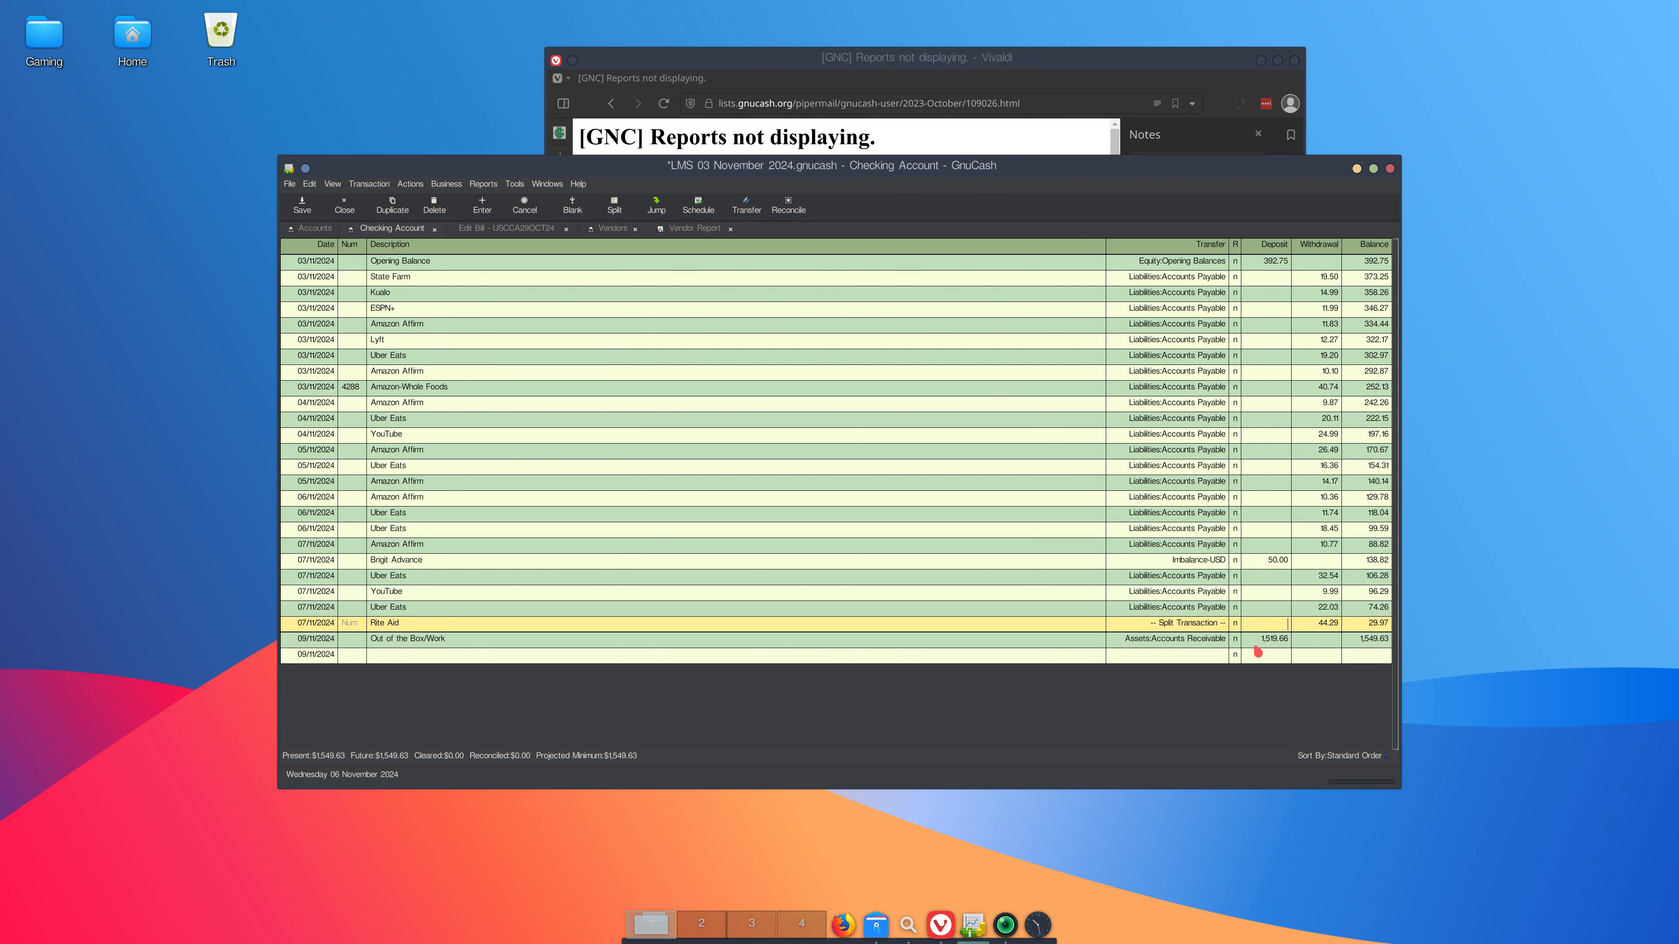
- Try again to set the Rite Aid payment to 44.99, choosing the Checking Account split as the payment split
click(1324, 625)
right_click(1353, 627)
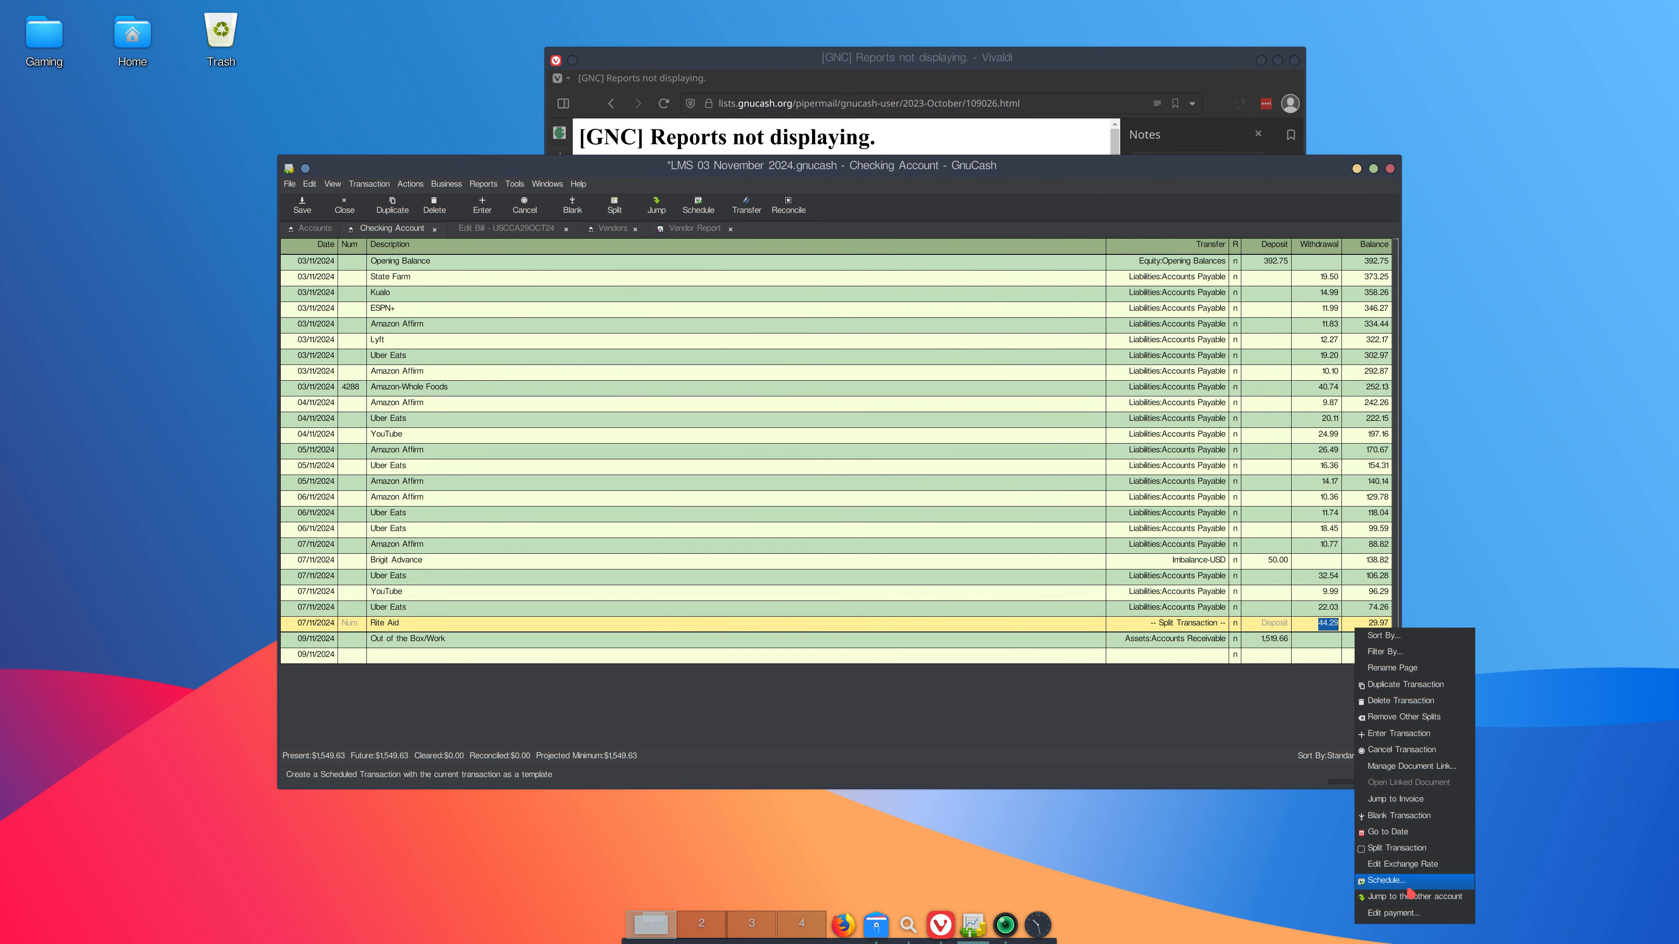
click(1410, 913)
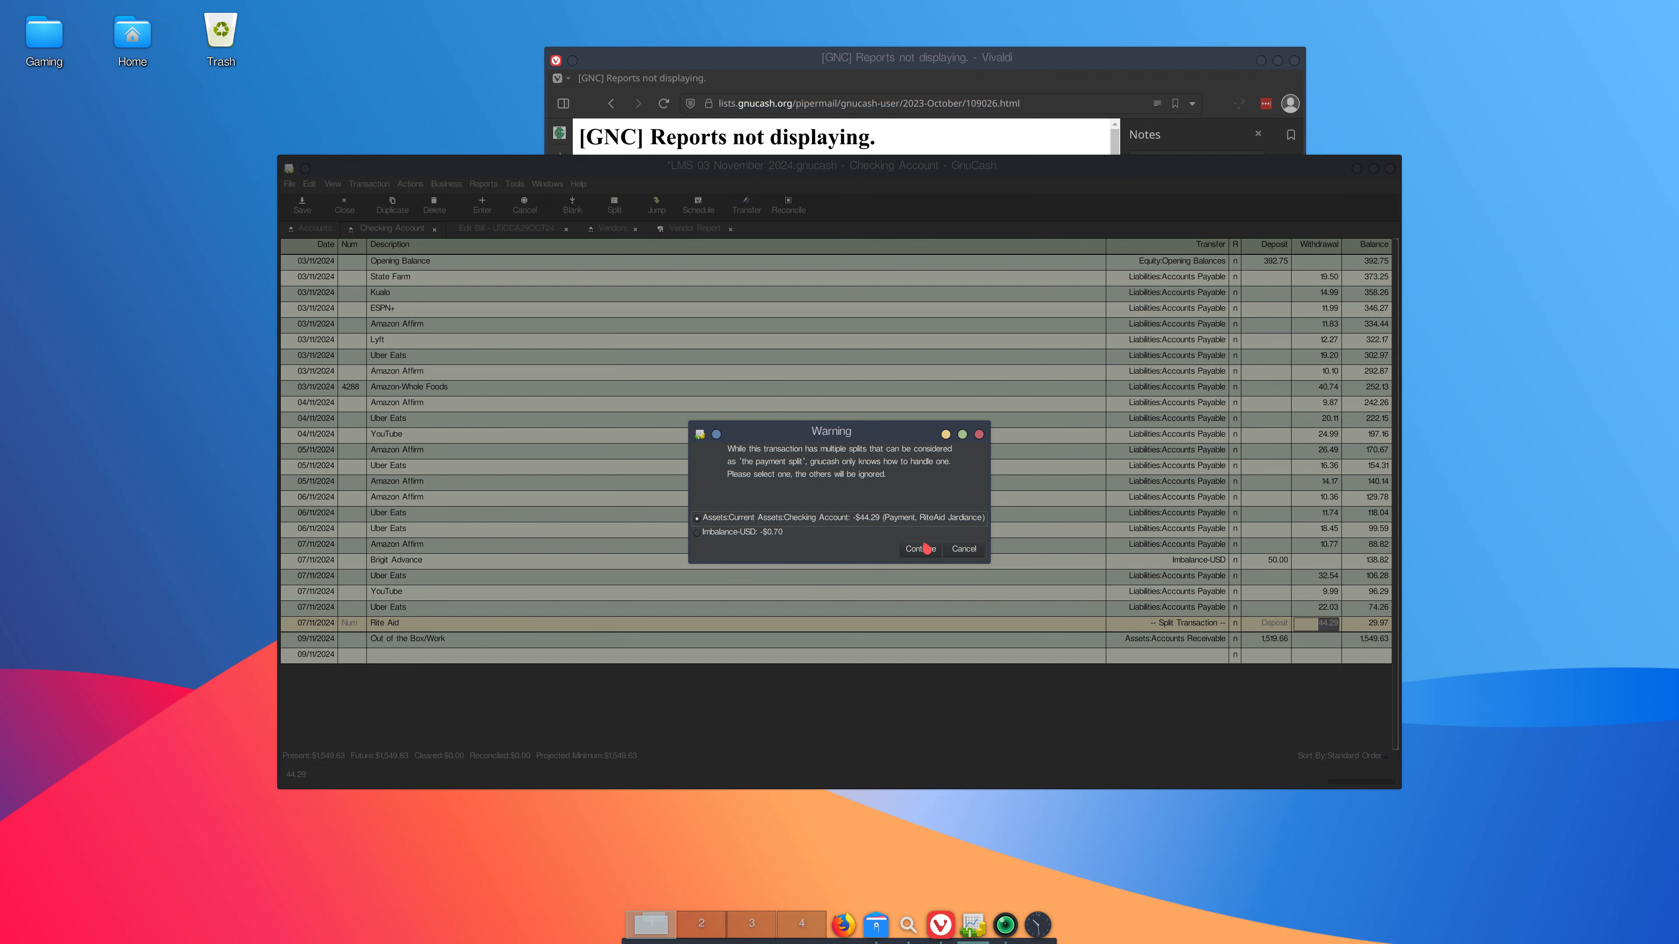
click(927, 552)
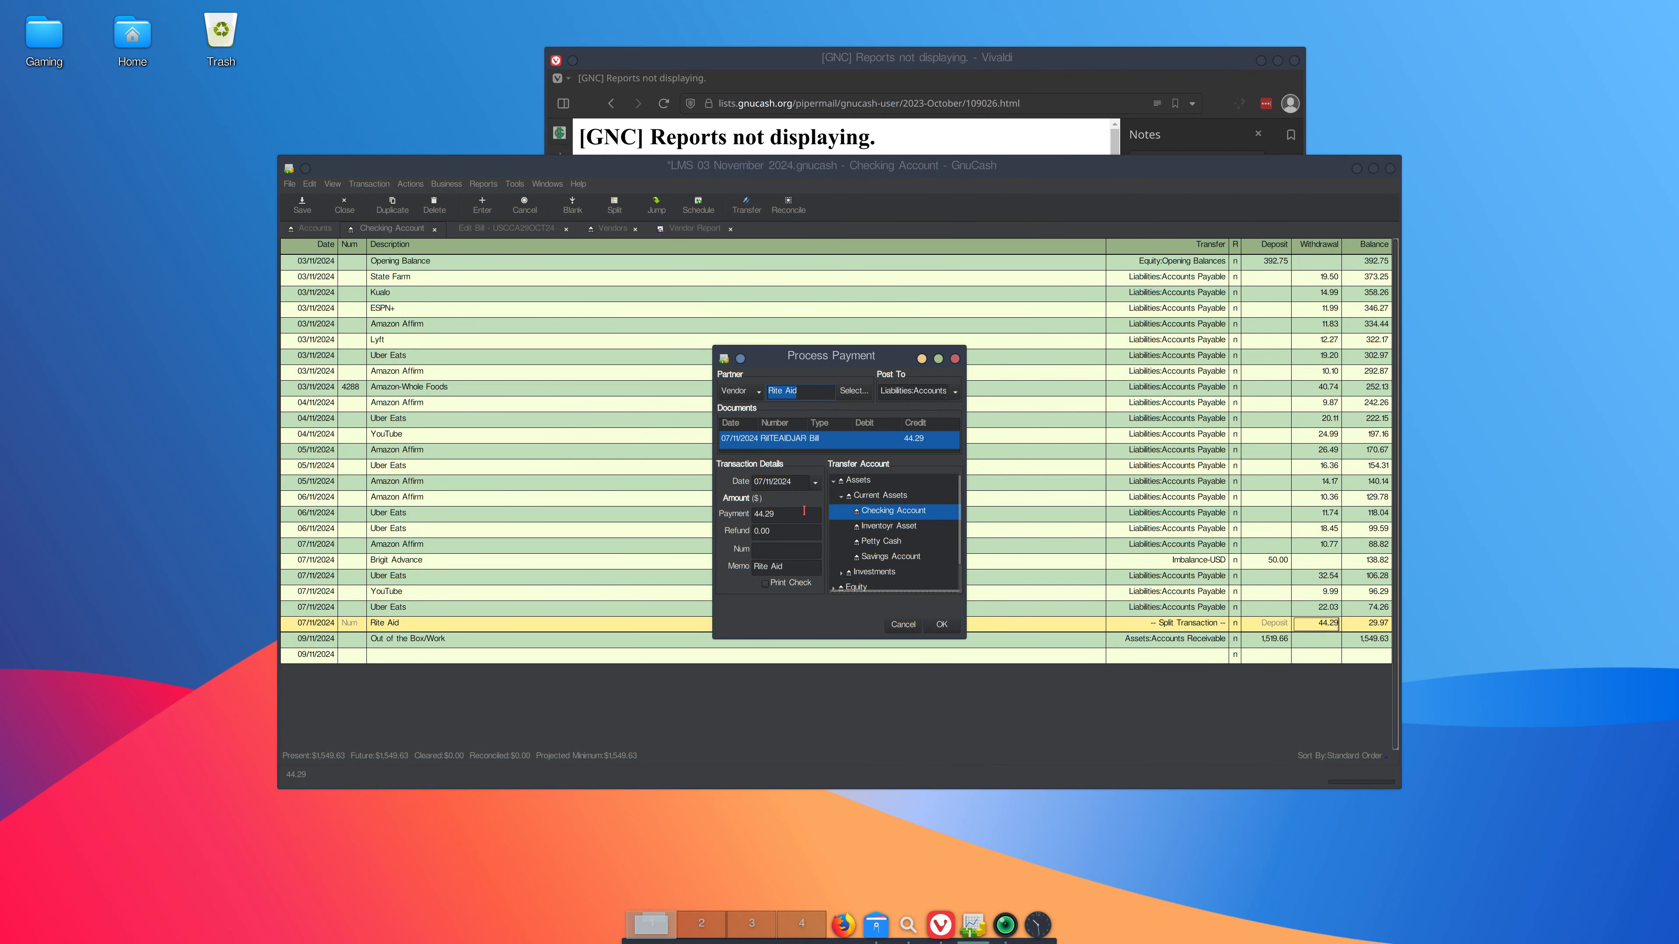
double_click(784, 514)
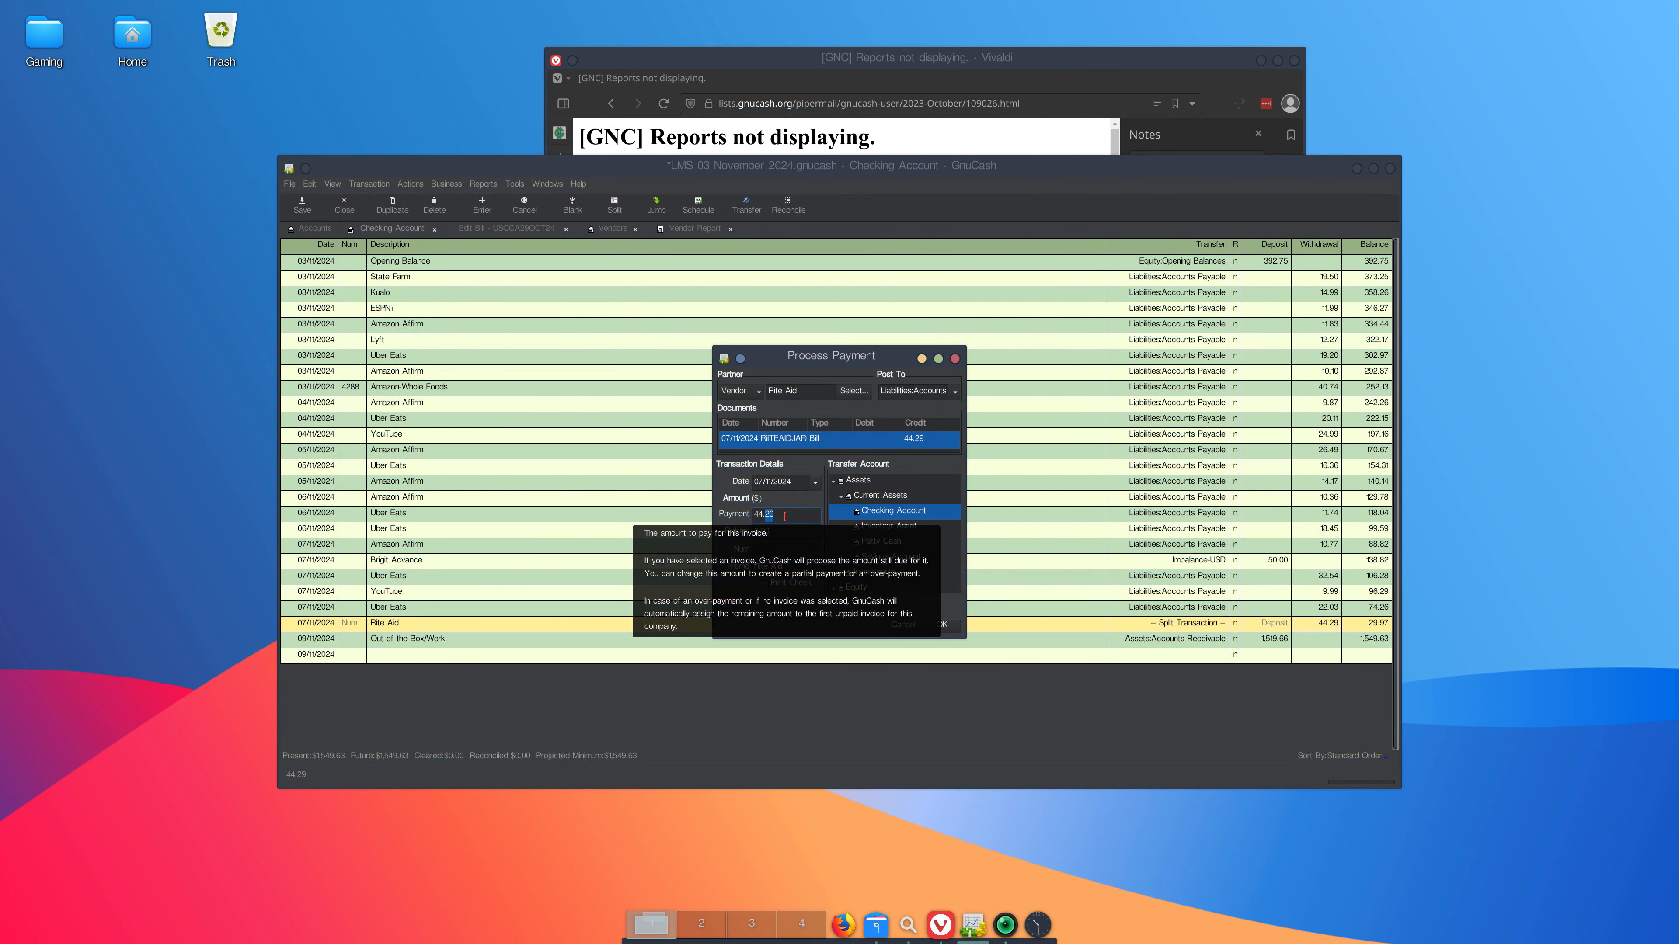
text(99)
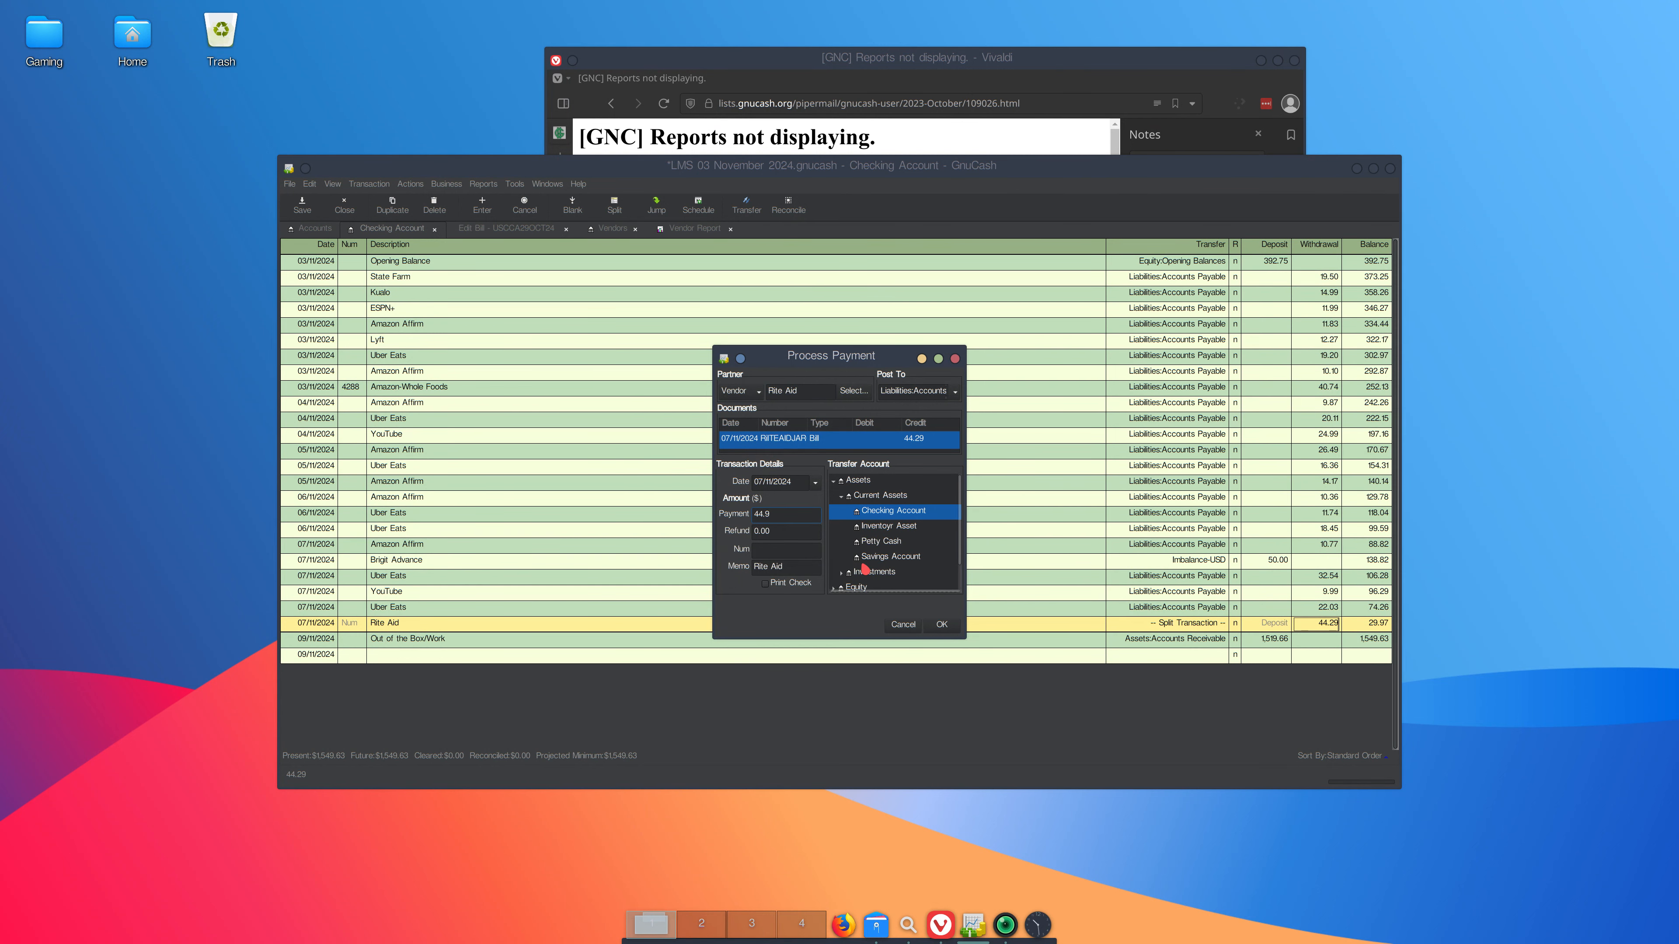
click(801, 564)
click(942, 624)
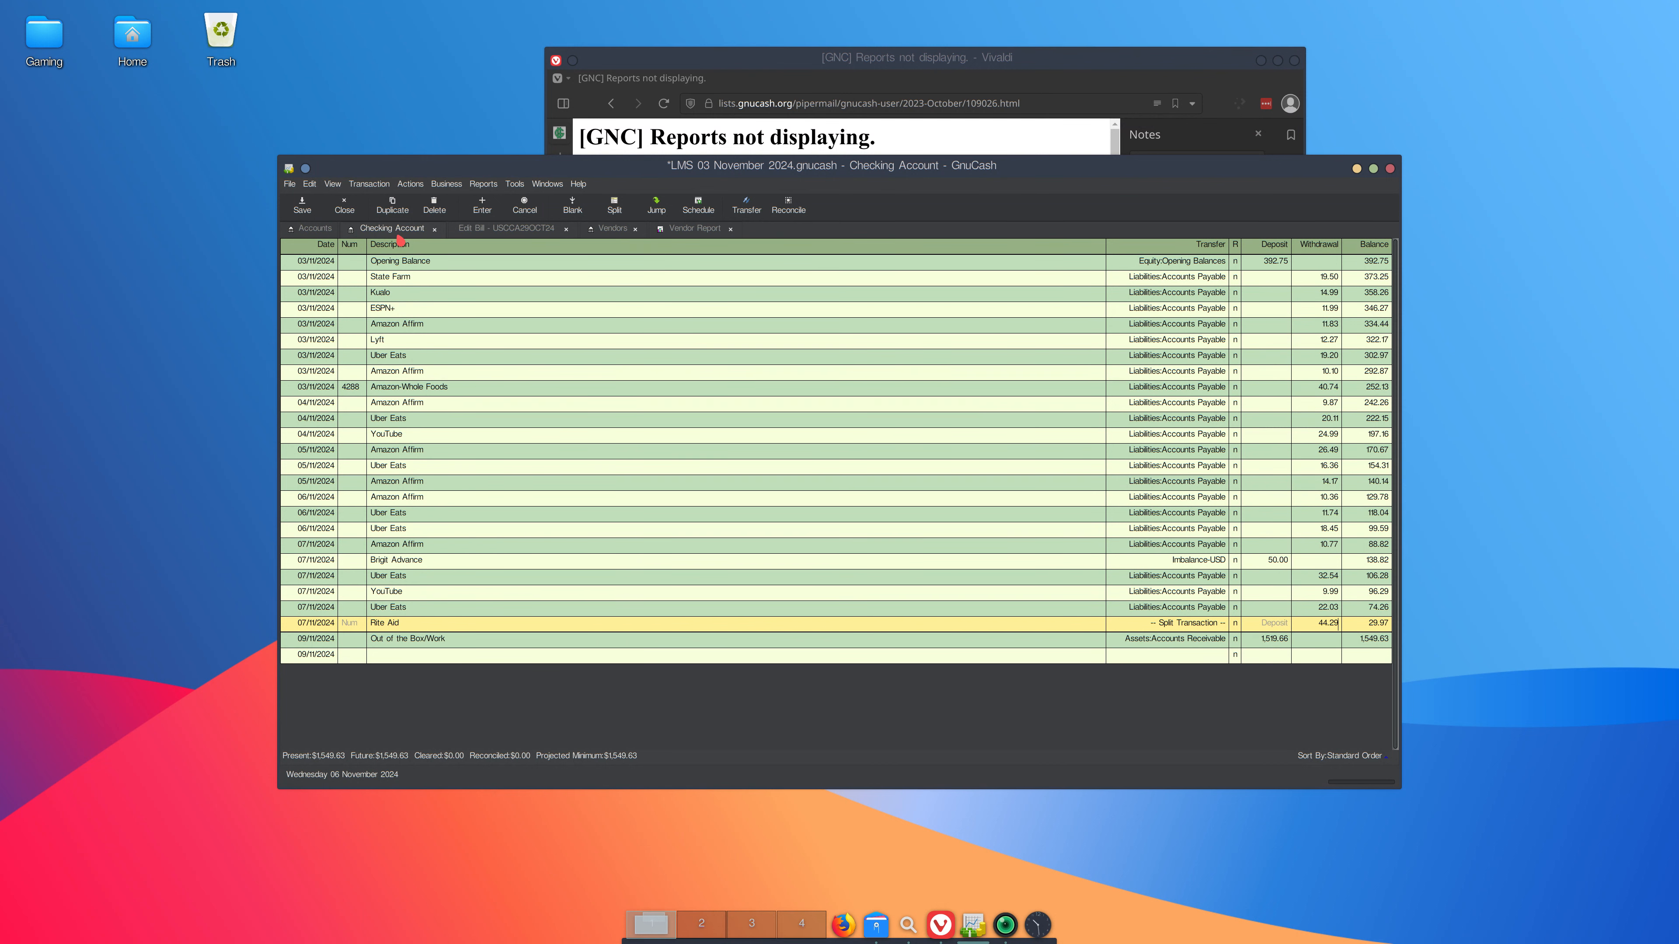
- Save the file and close the Checking Account, USCCA bill, Vendors and Vendor Report pages
key(ctrl+w)
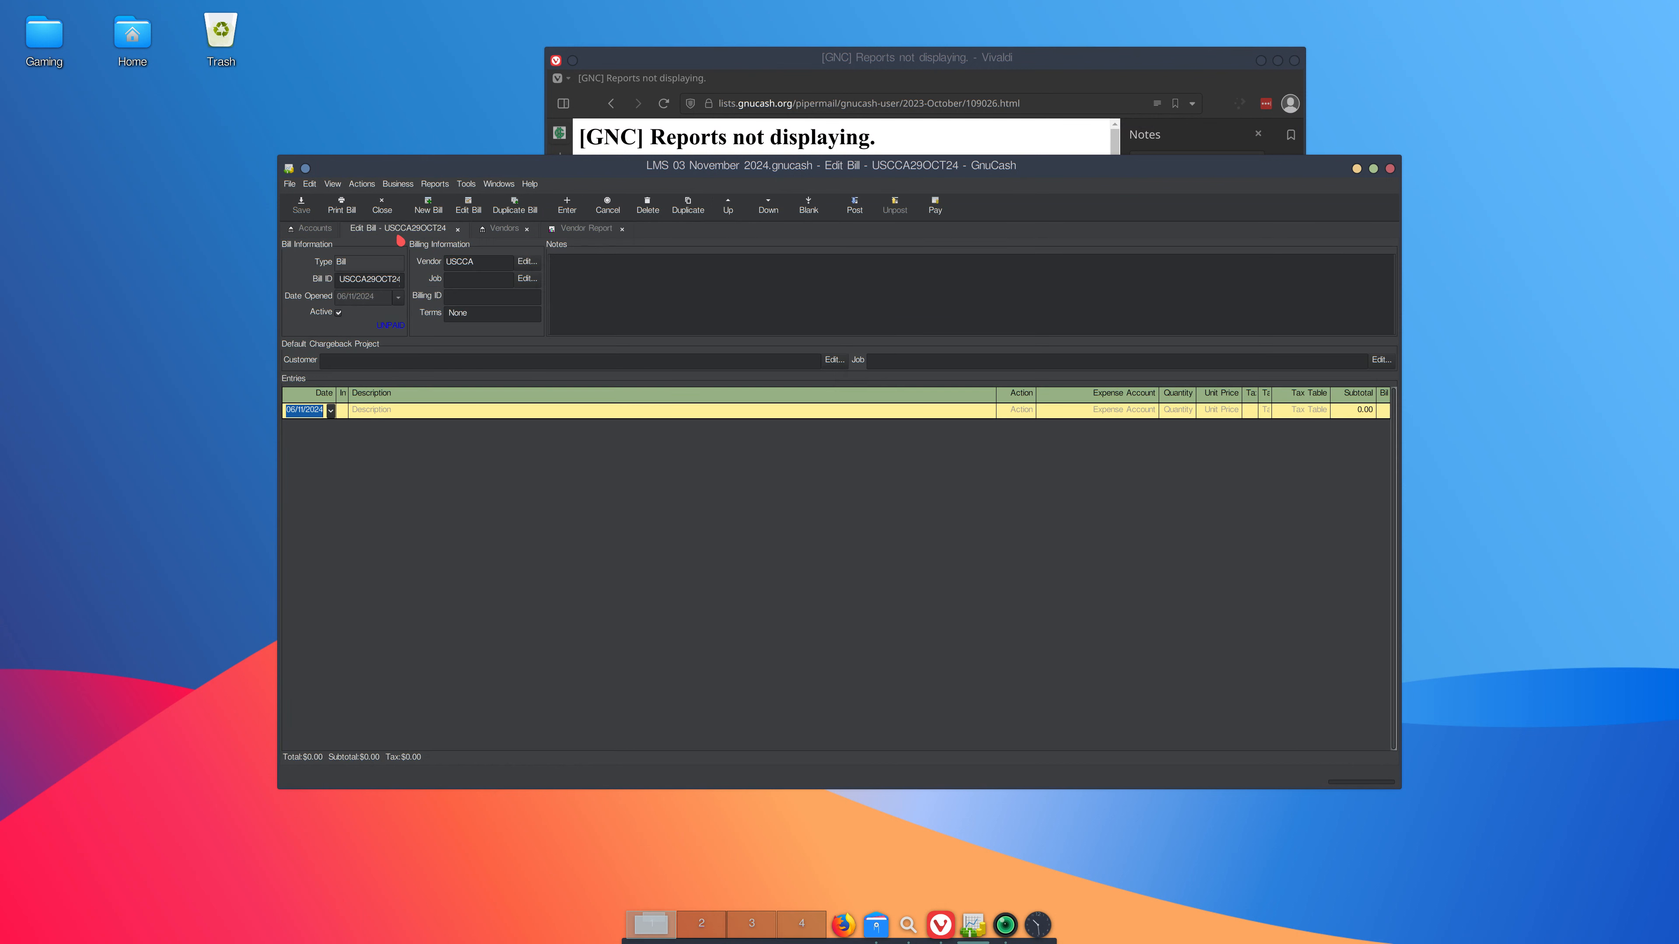
key(ctrl+w)
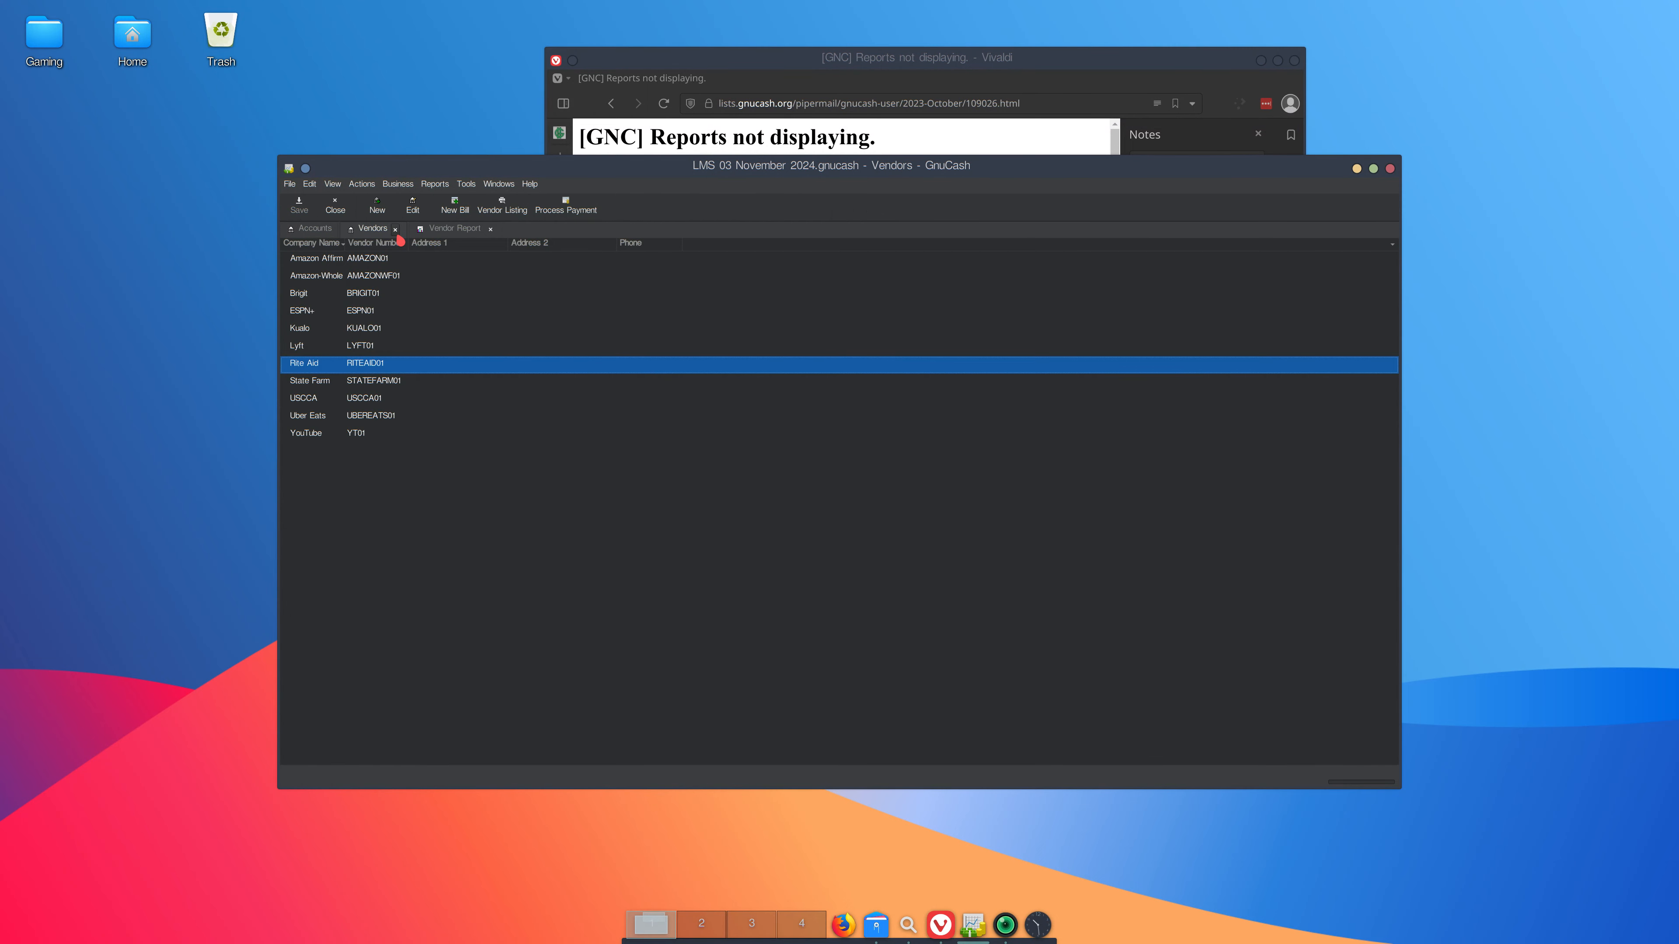
key(ctrl+w)
key(ctrl+w)
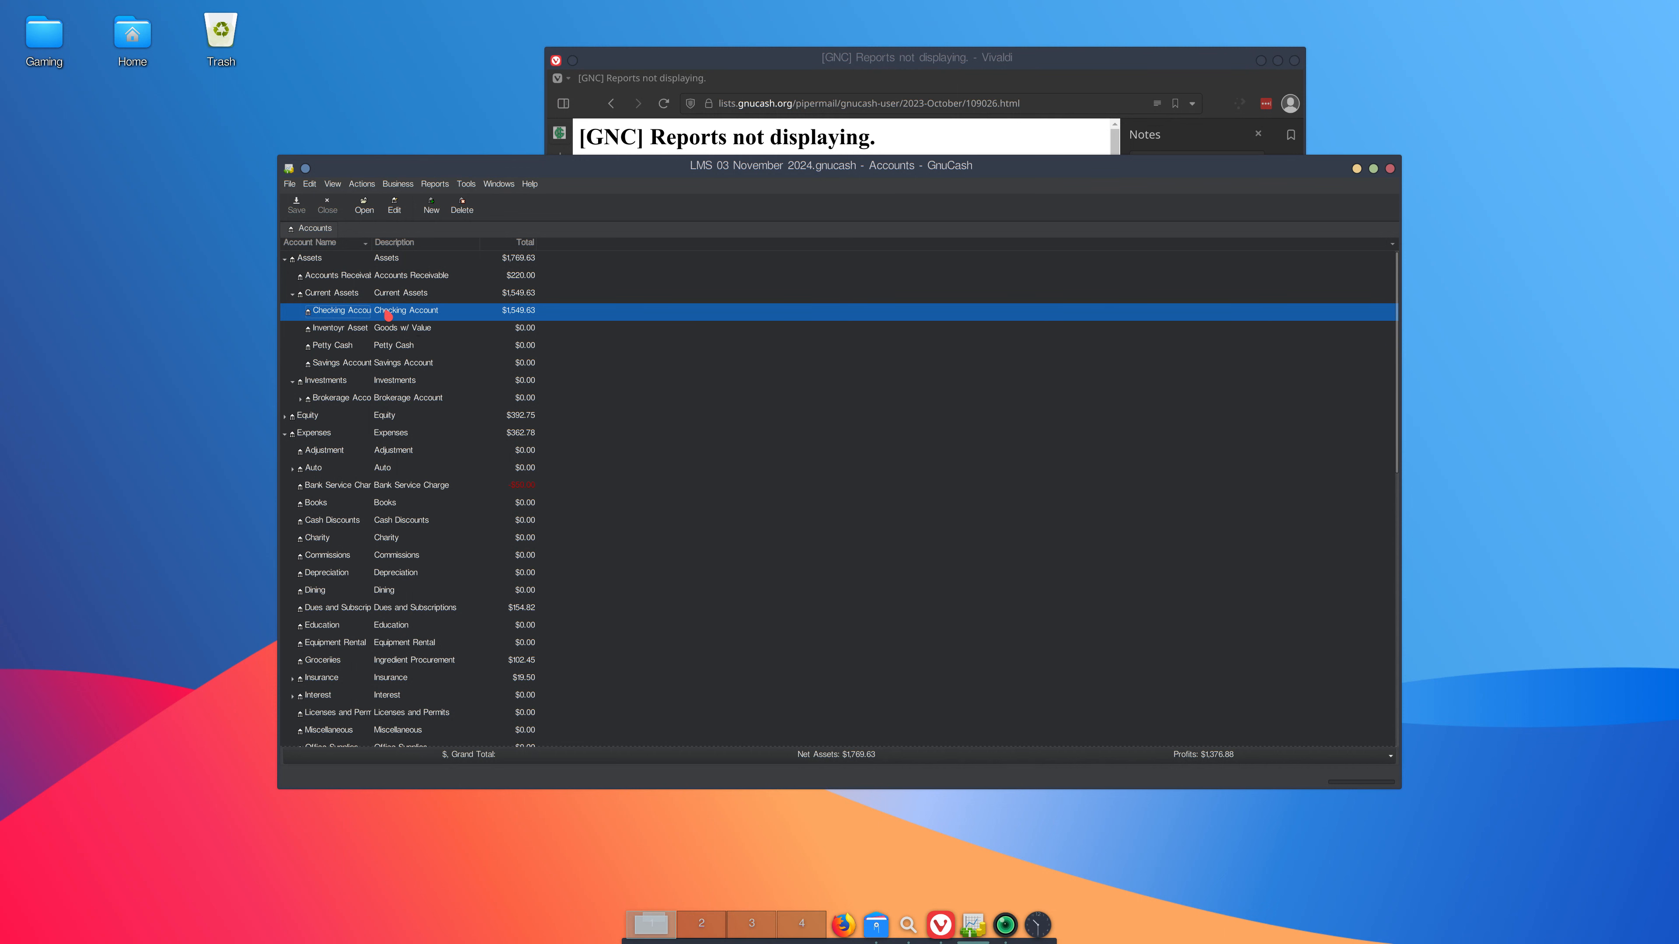
- Reopen the Checking Account register and delete the Rite Aid transaction dated 07/11/2024
click(384, 311)
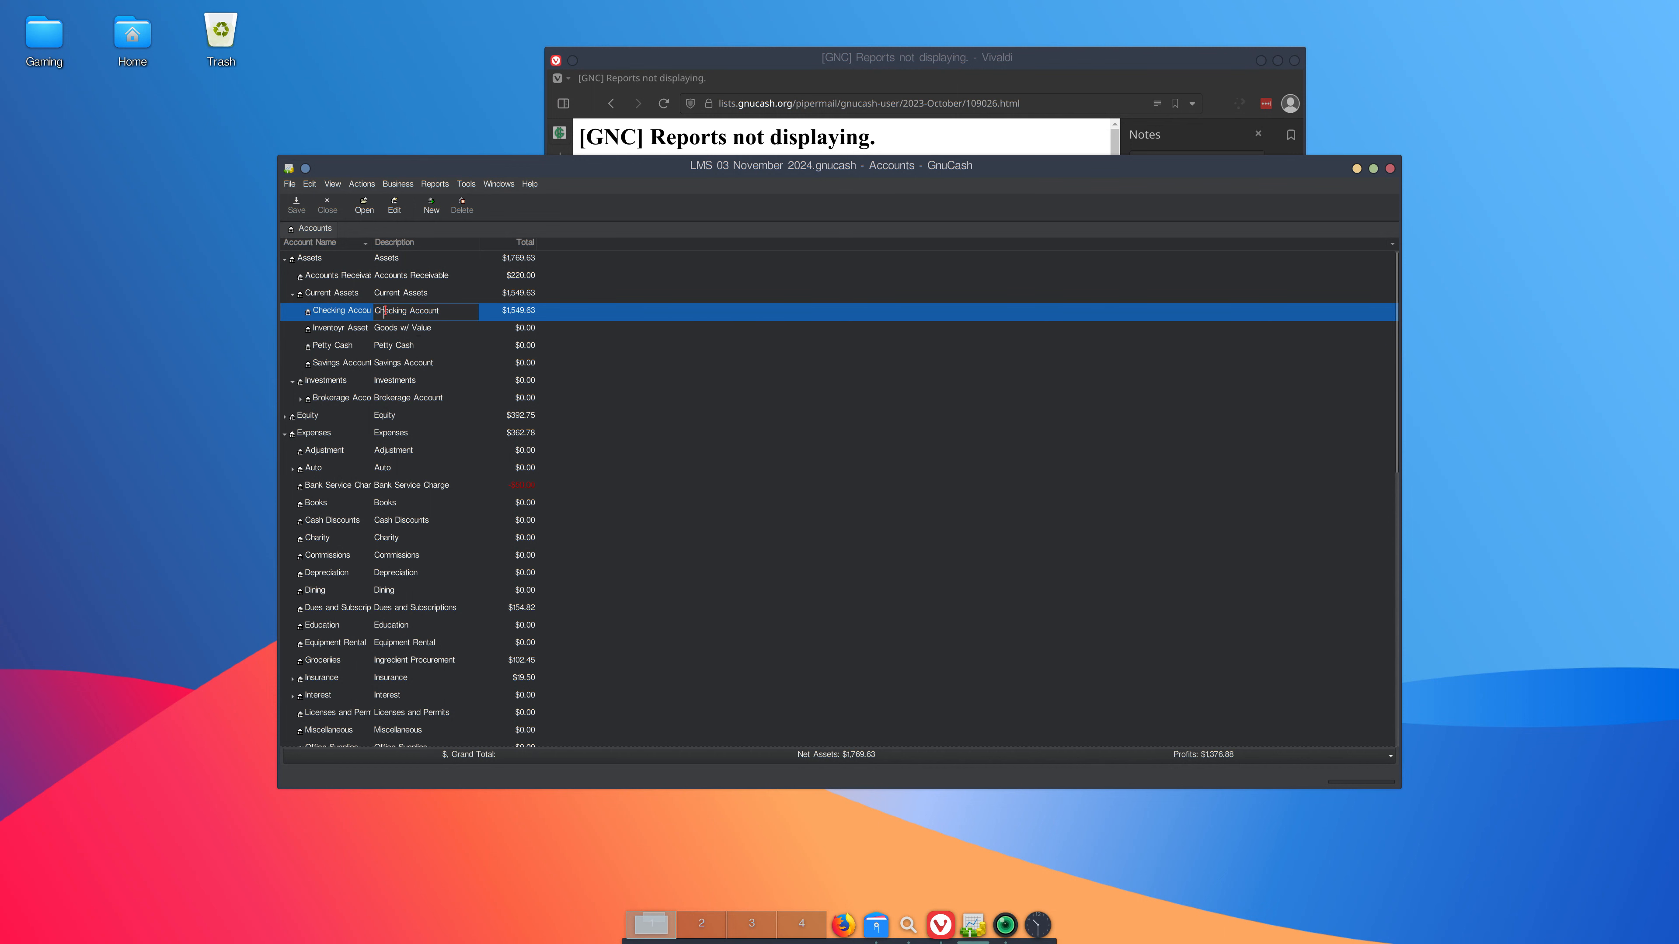
double_click(311, 317)
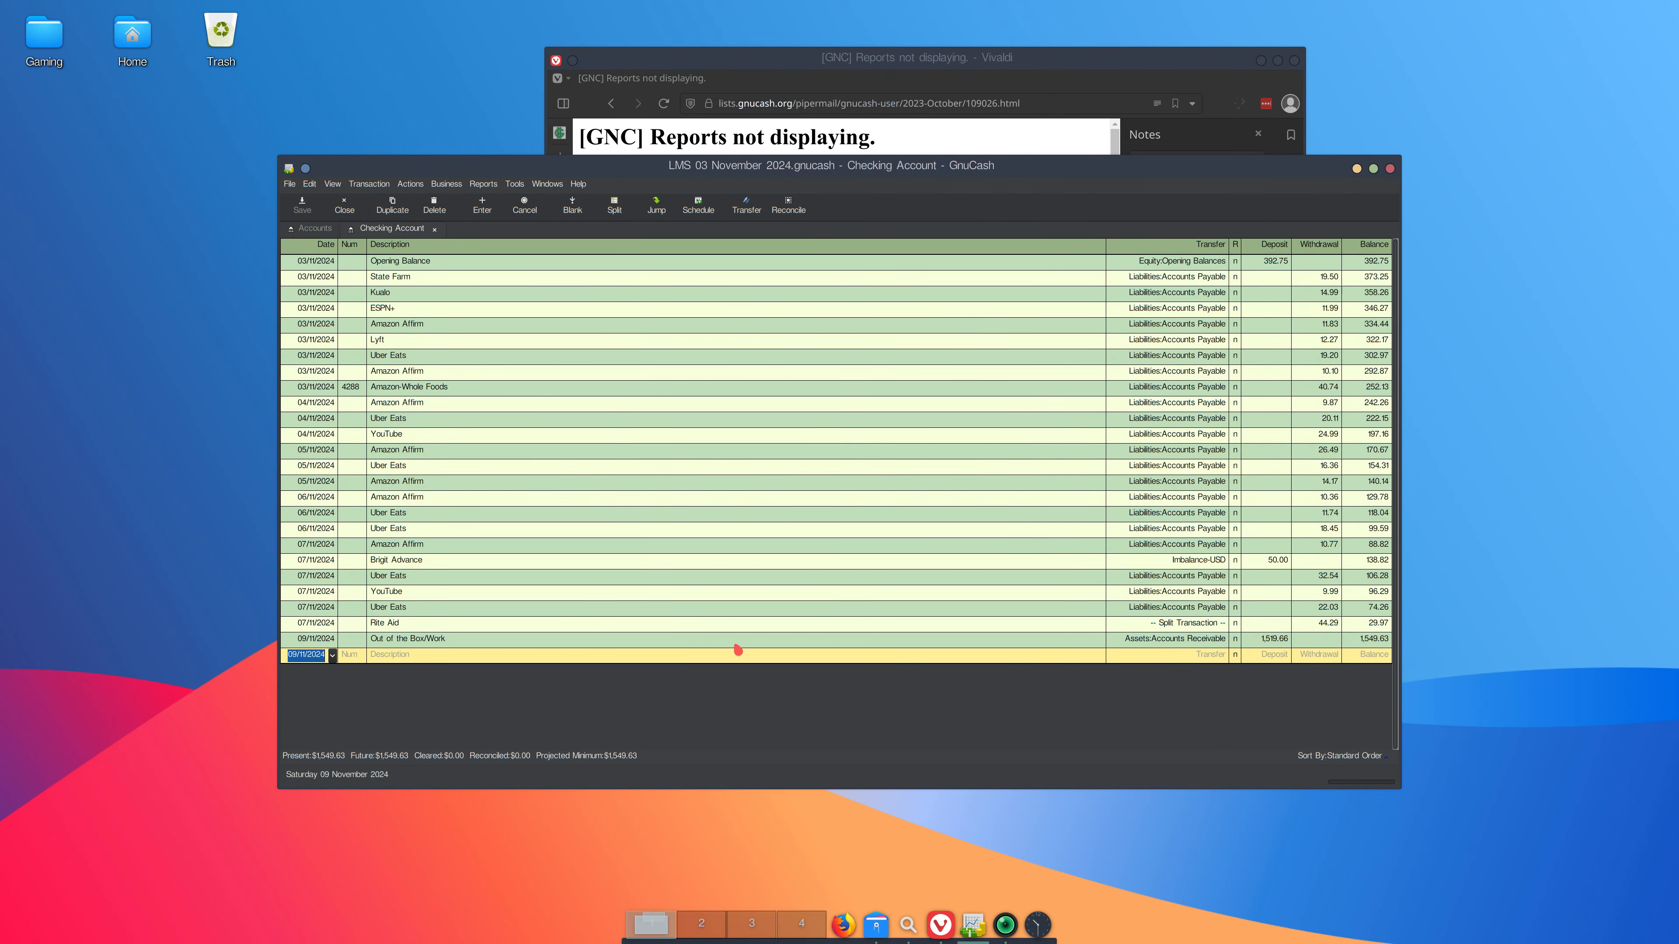
click(399, 625)
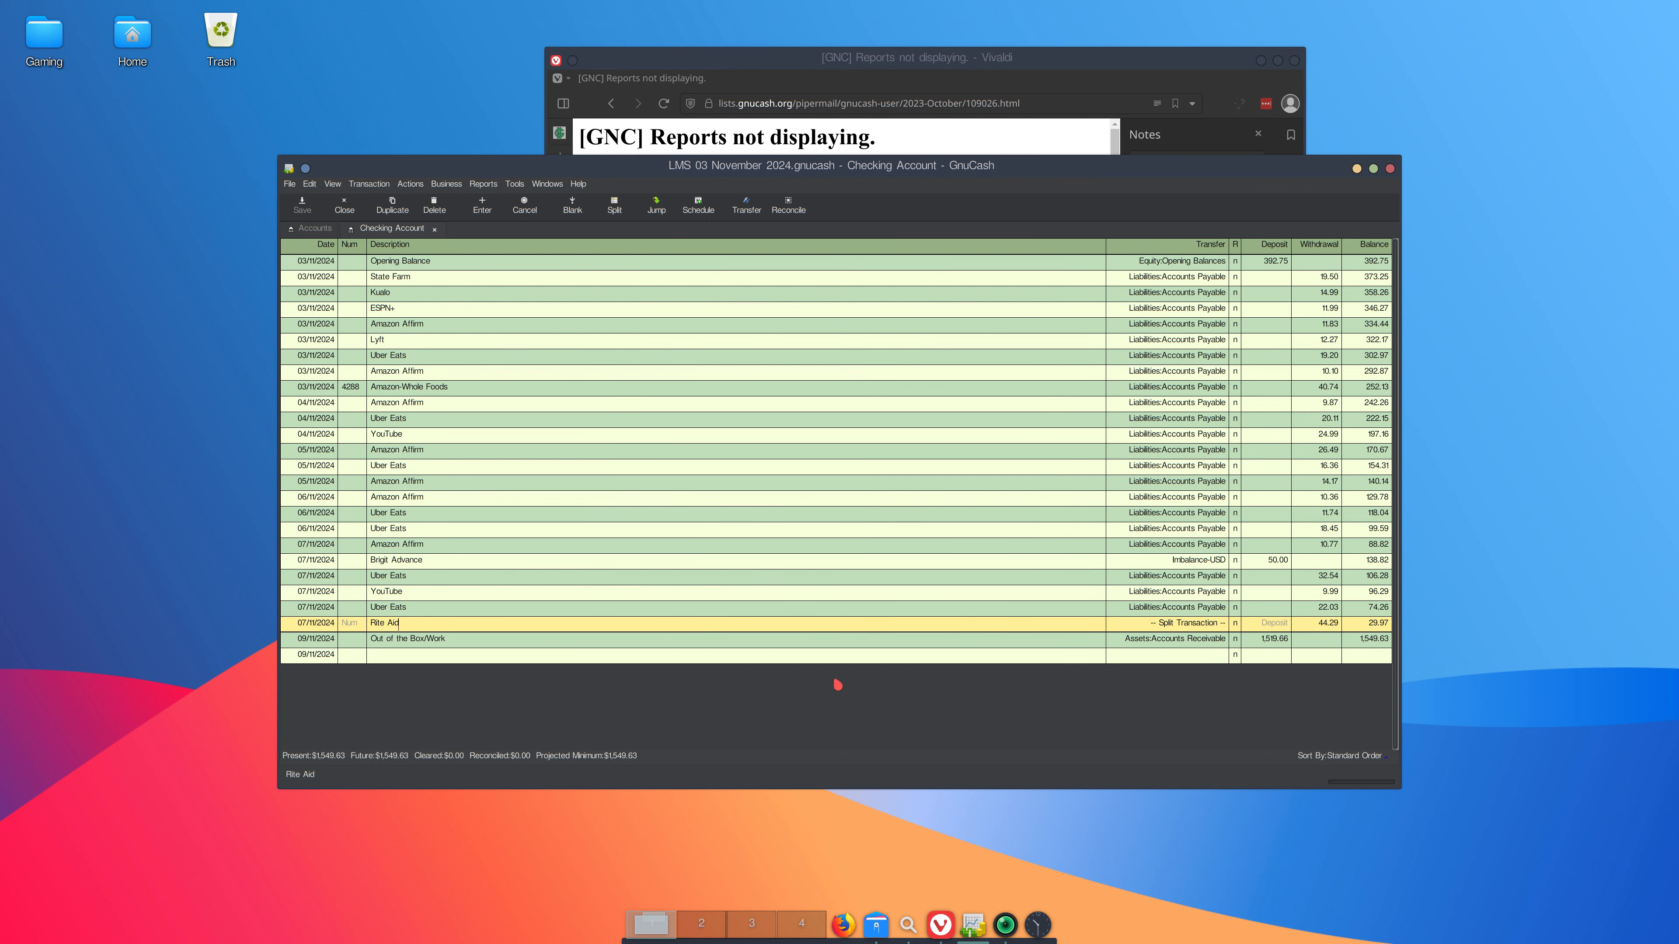
right_click(1331, 629)
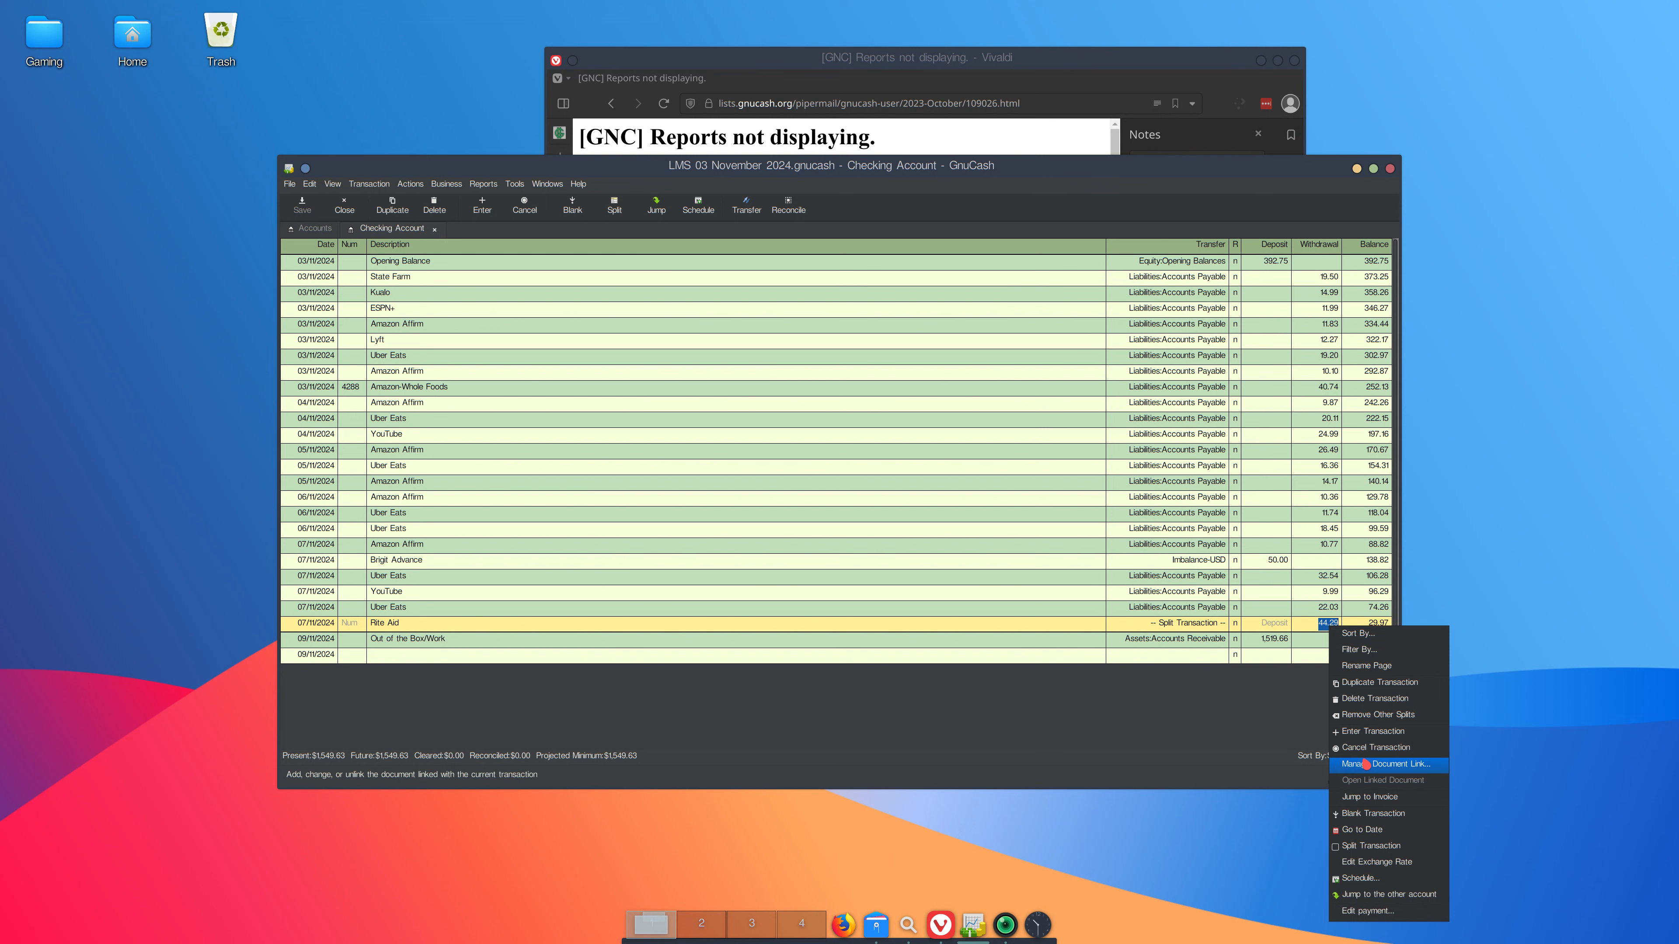
click(1372, 699)
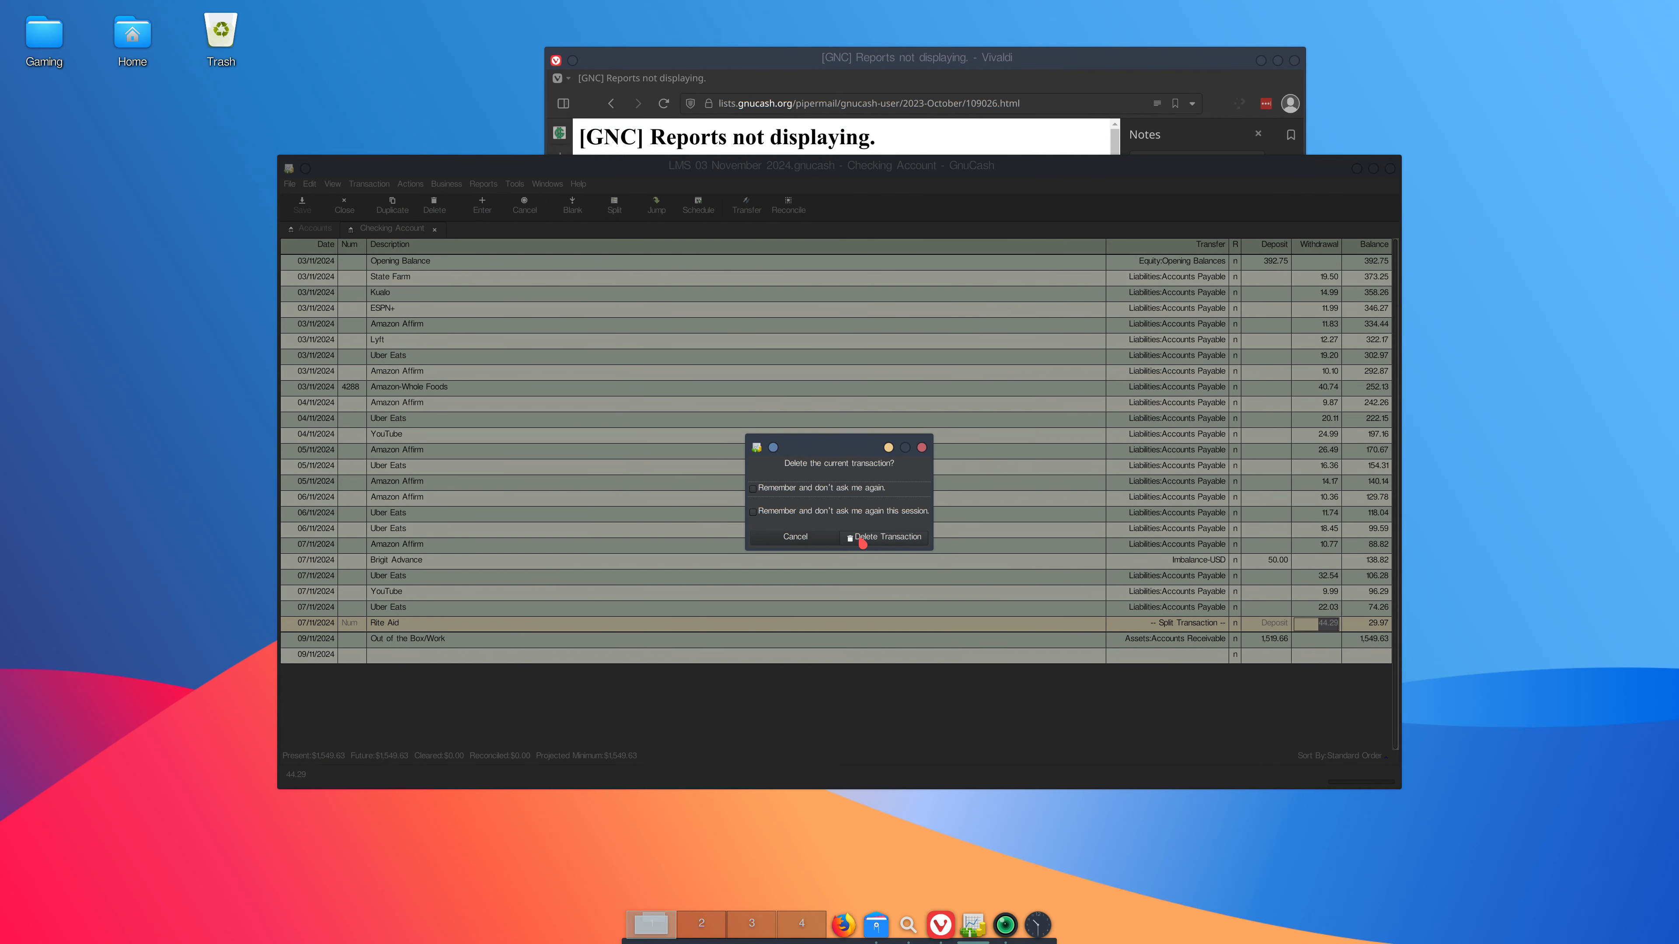
click(863, 539)
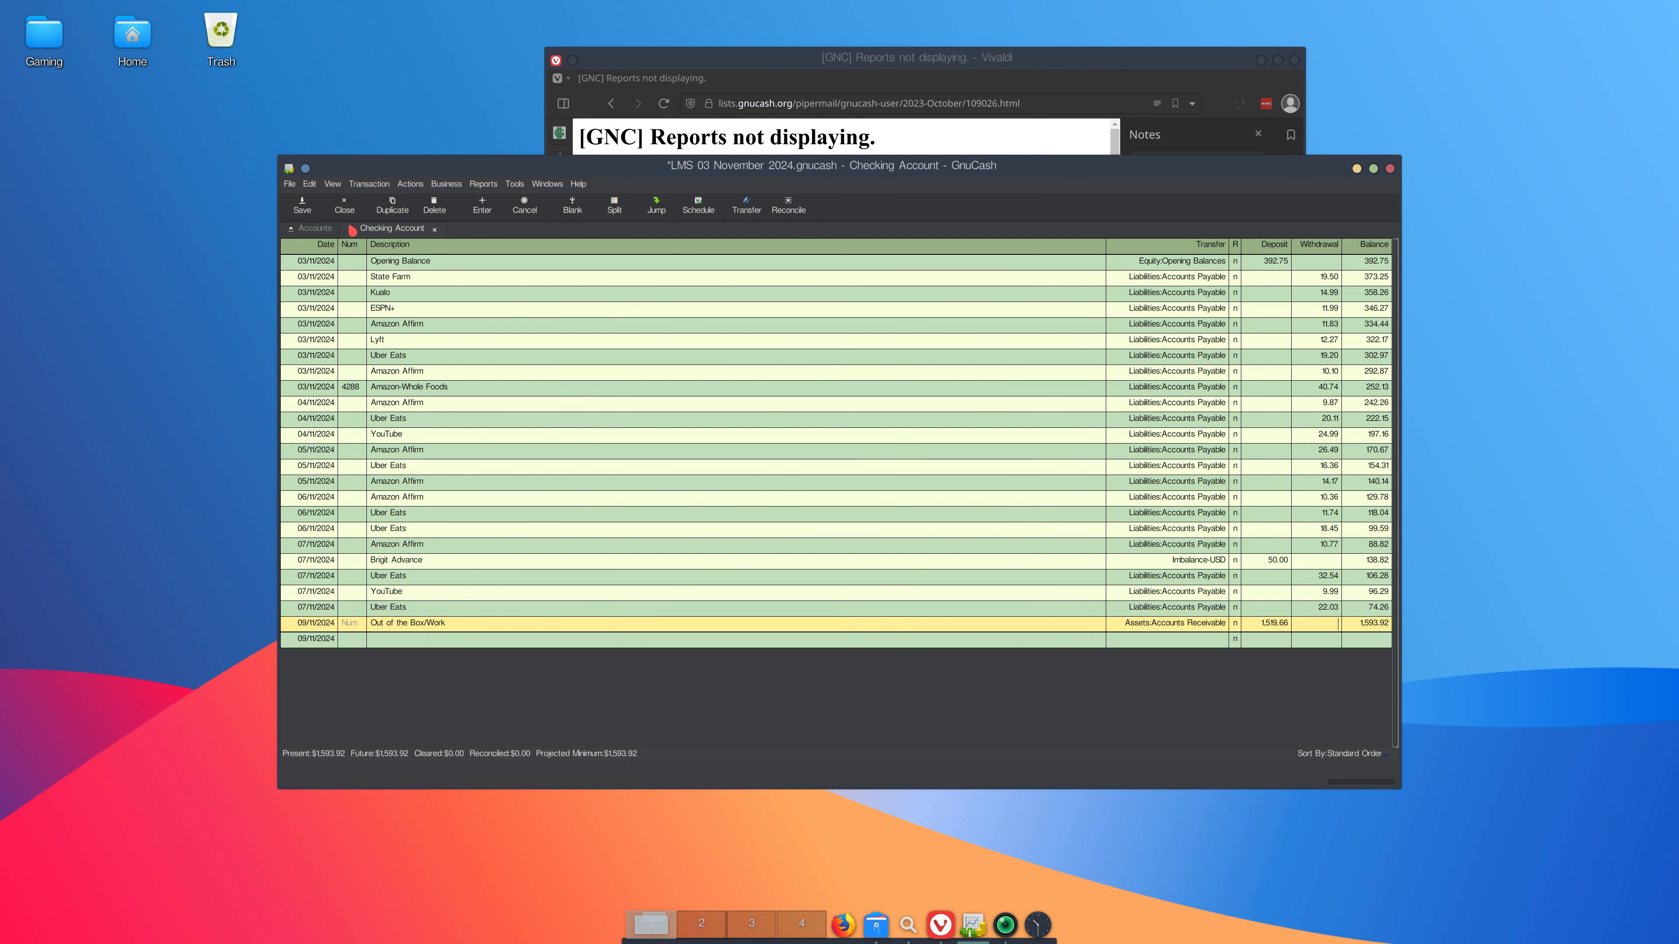
- Find Accounts Payable under Liabilities in the account list and open its register
click(317, 230)
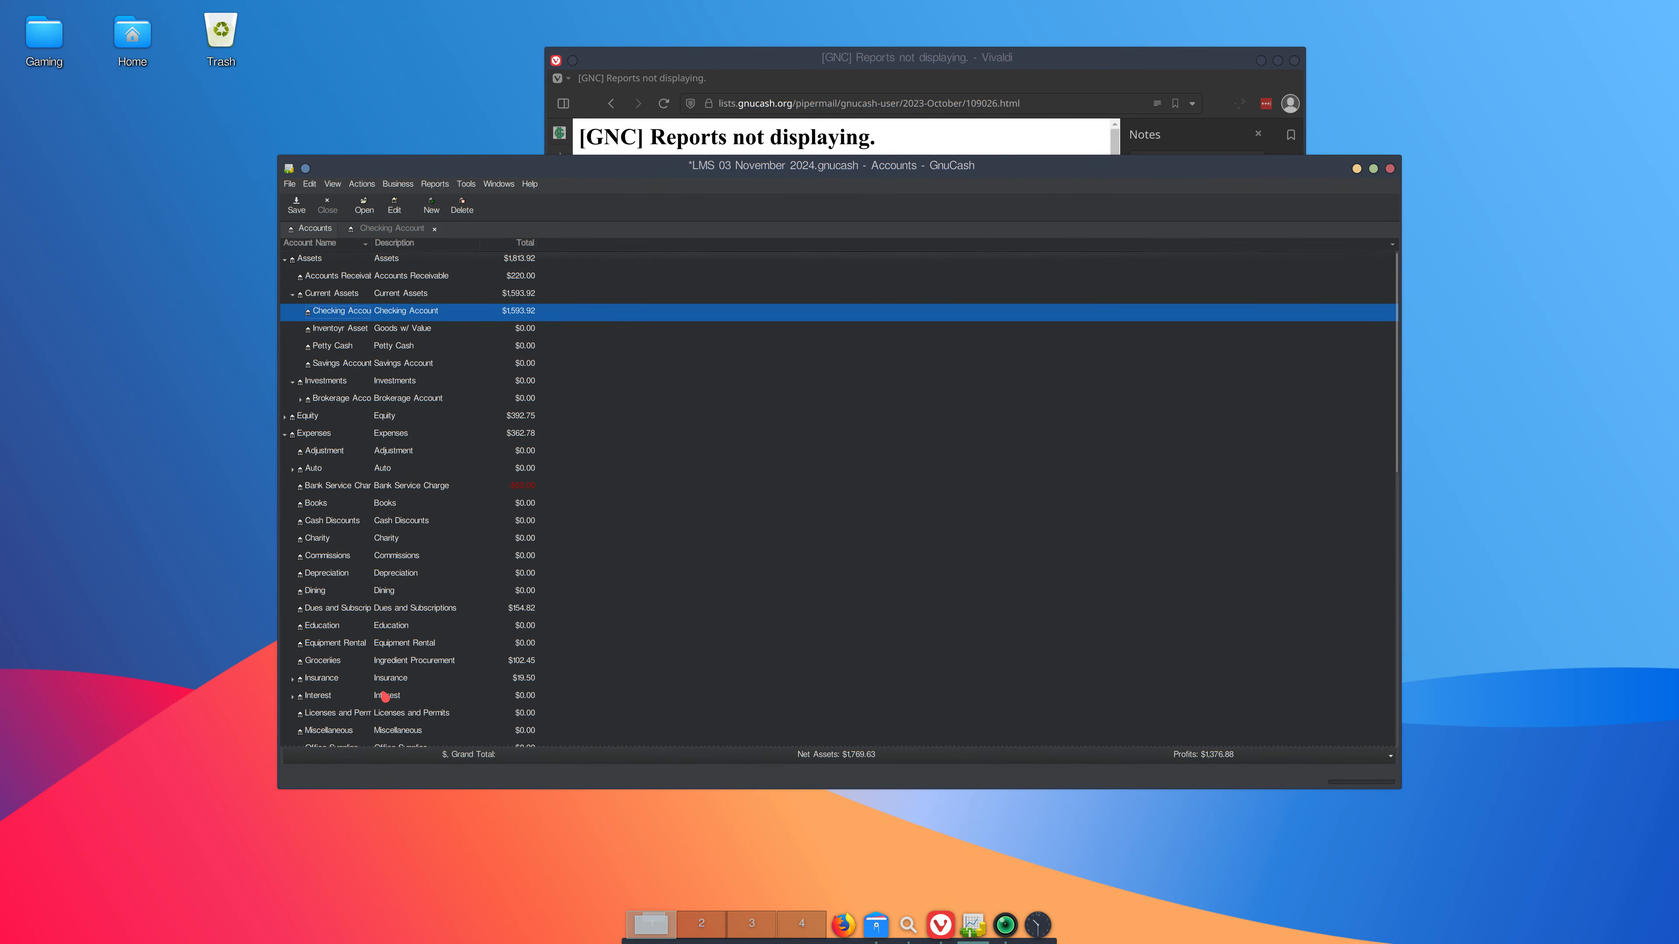
scroll(386, 696, down, 2)
scroll(385, 685, up, 2)
scroll(333, 460, down, 1)
scroll(334, 459, down, 1)
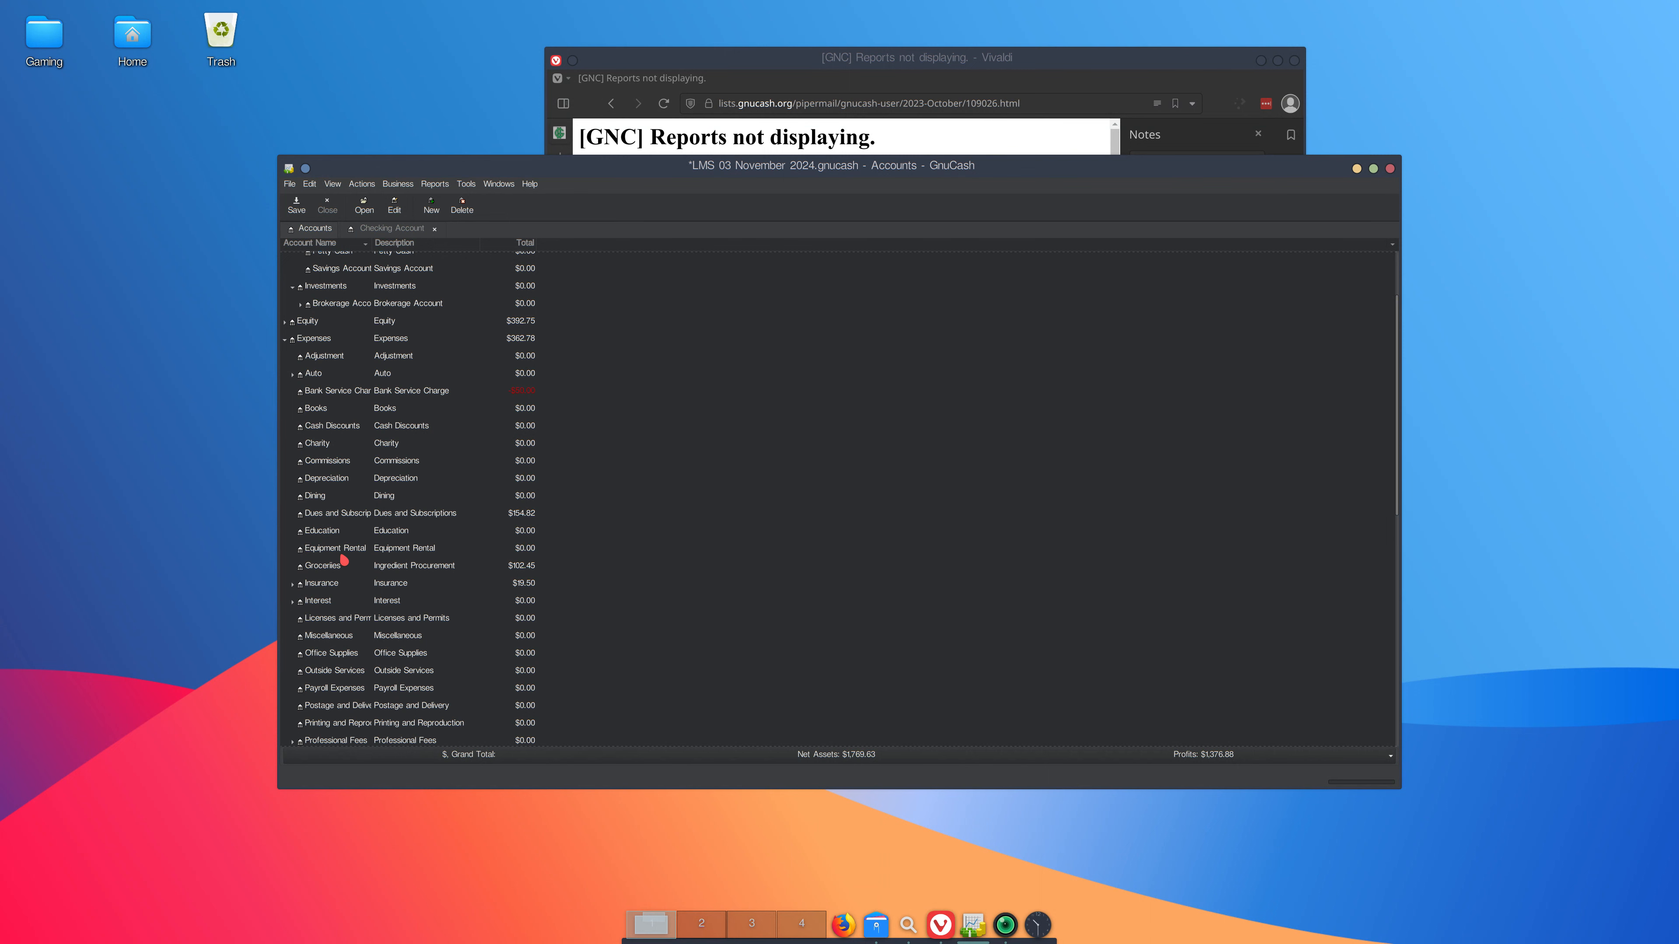
scroll(351, 523, down, 2)
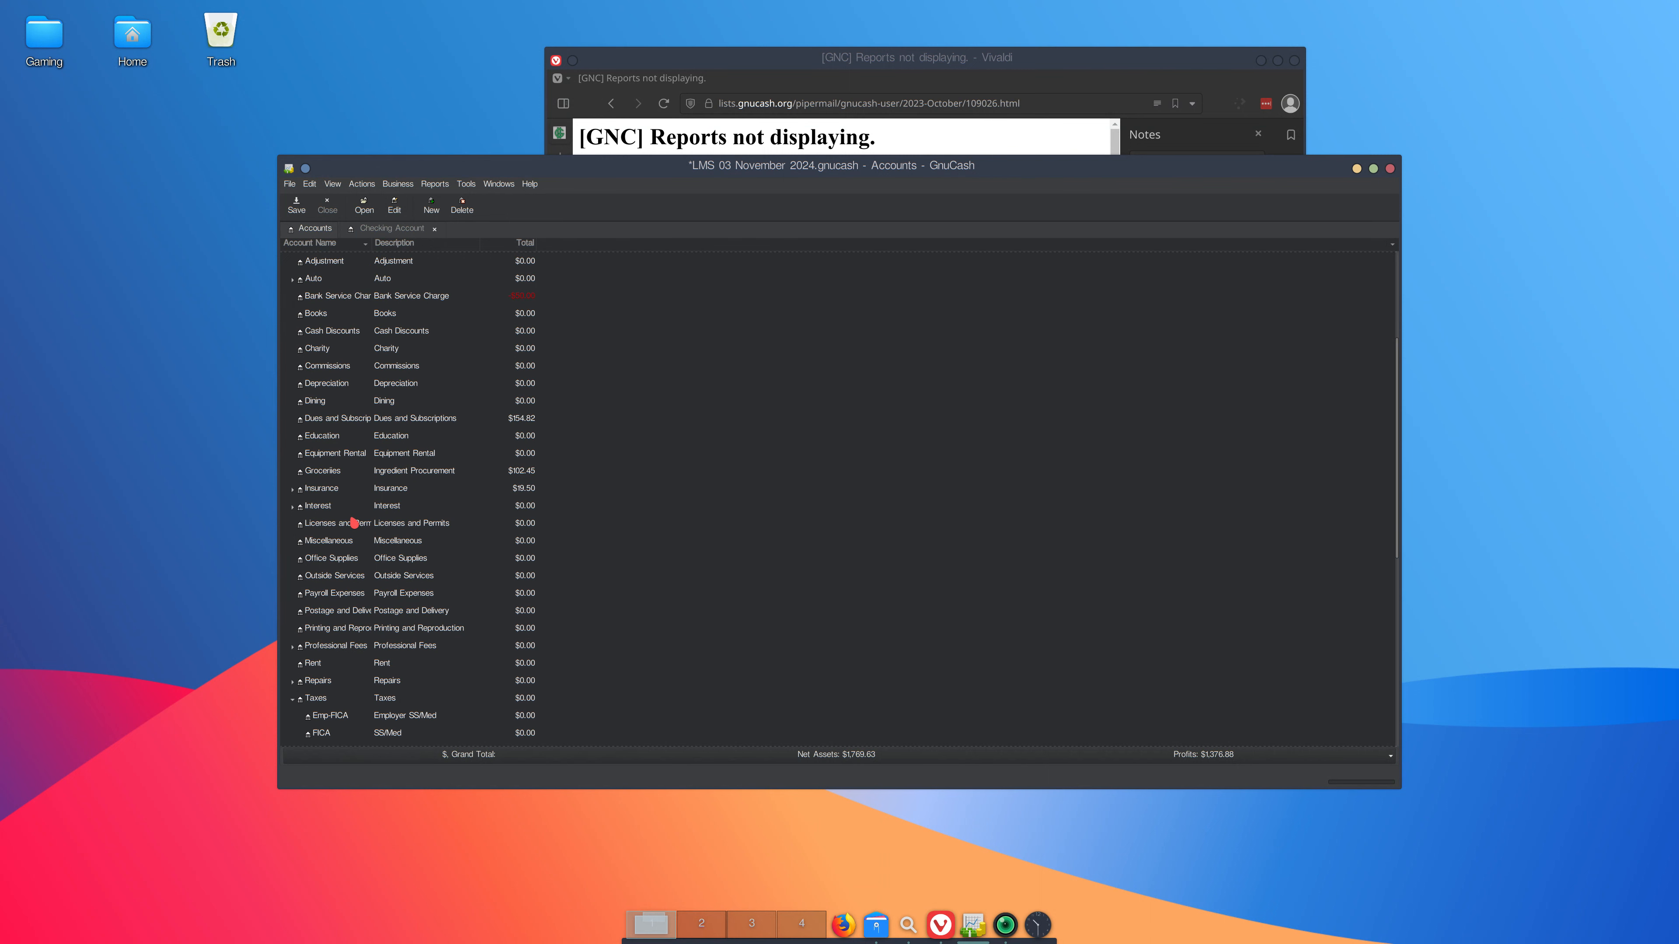
scroll(351, 562, down, 1)
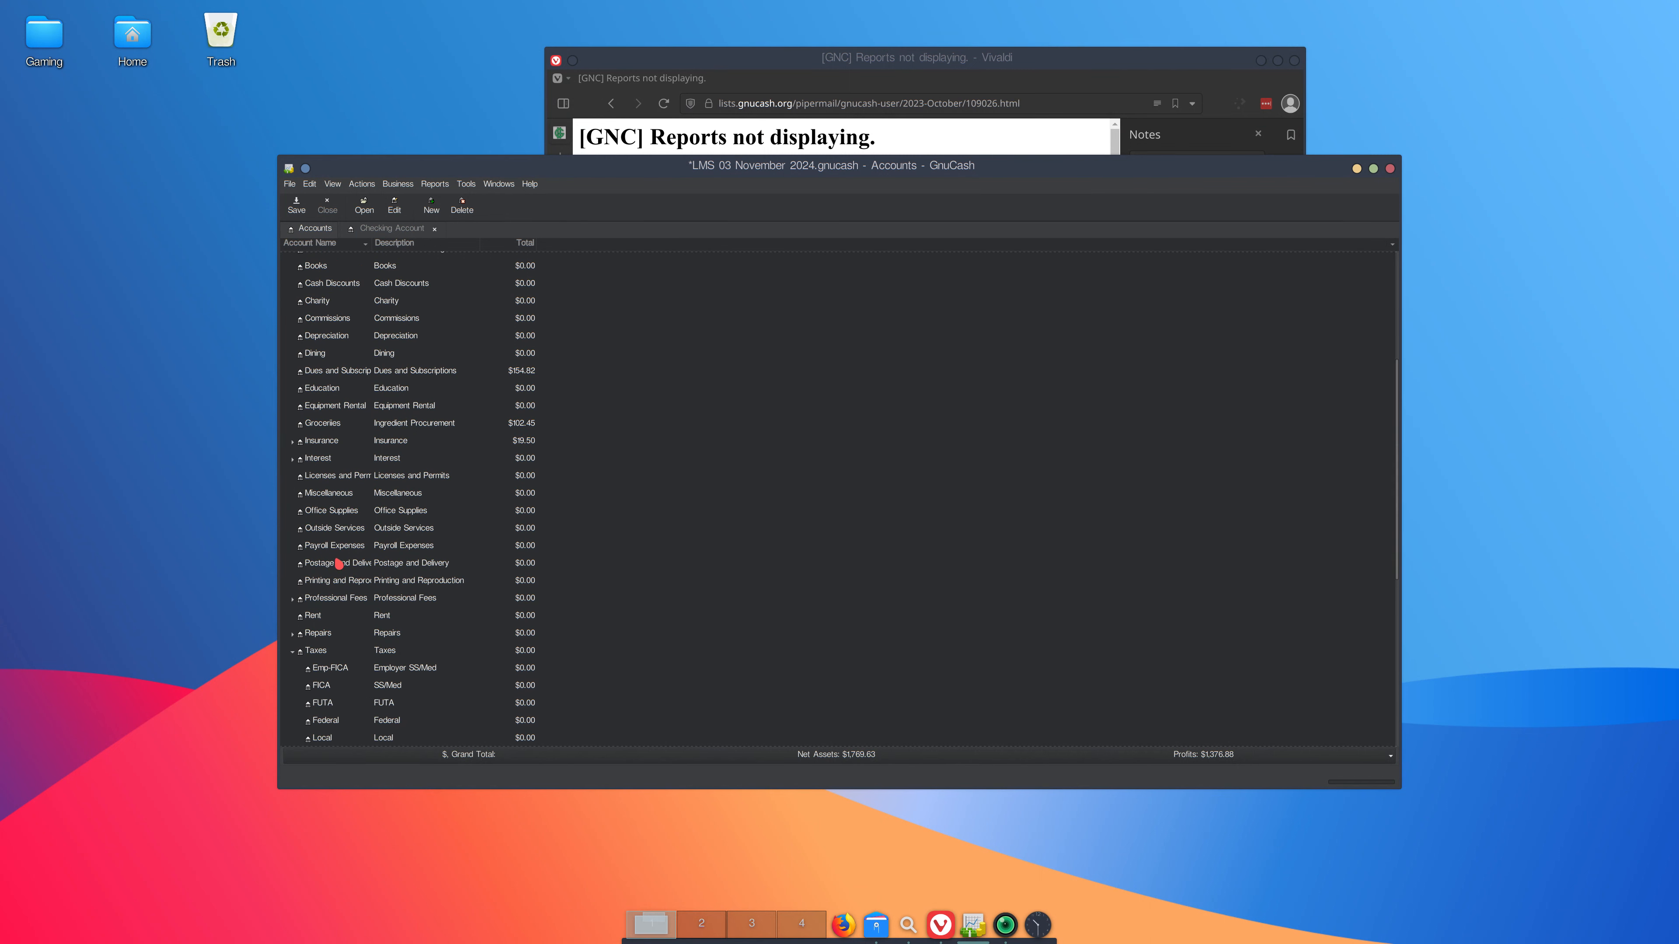
scroll(338, 562, down, 5)
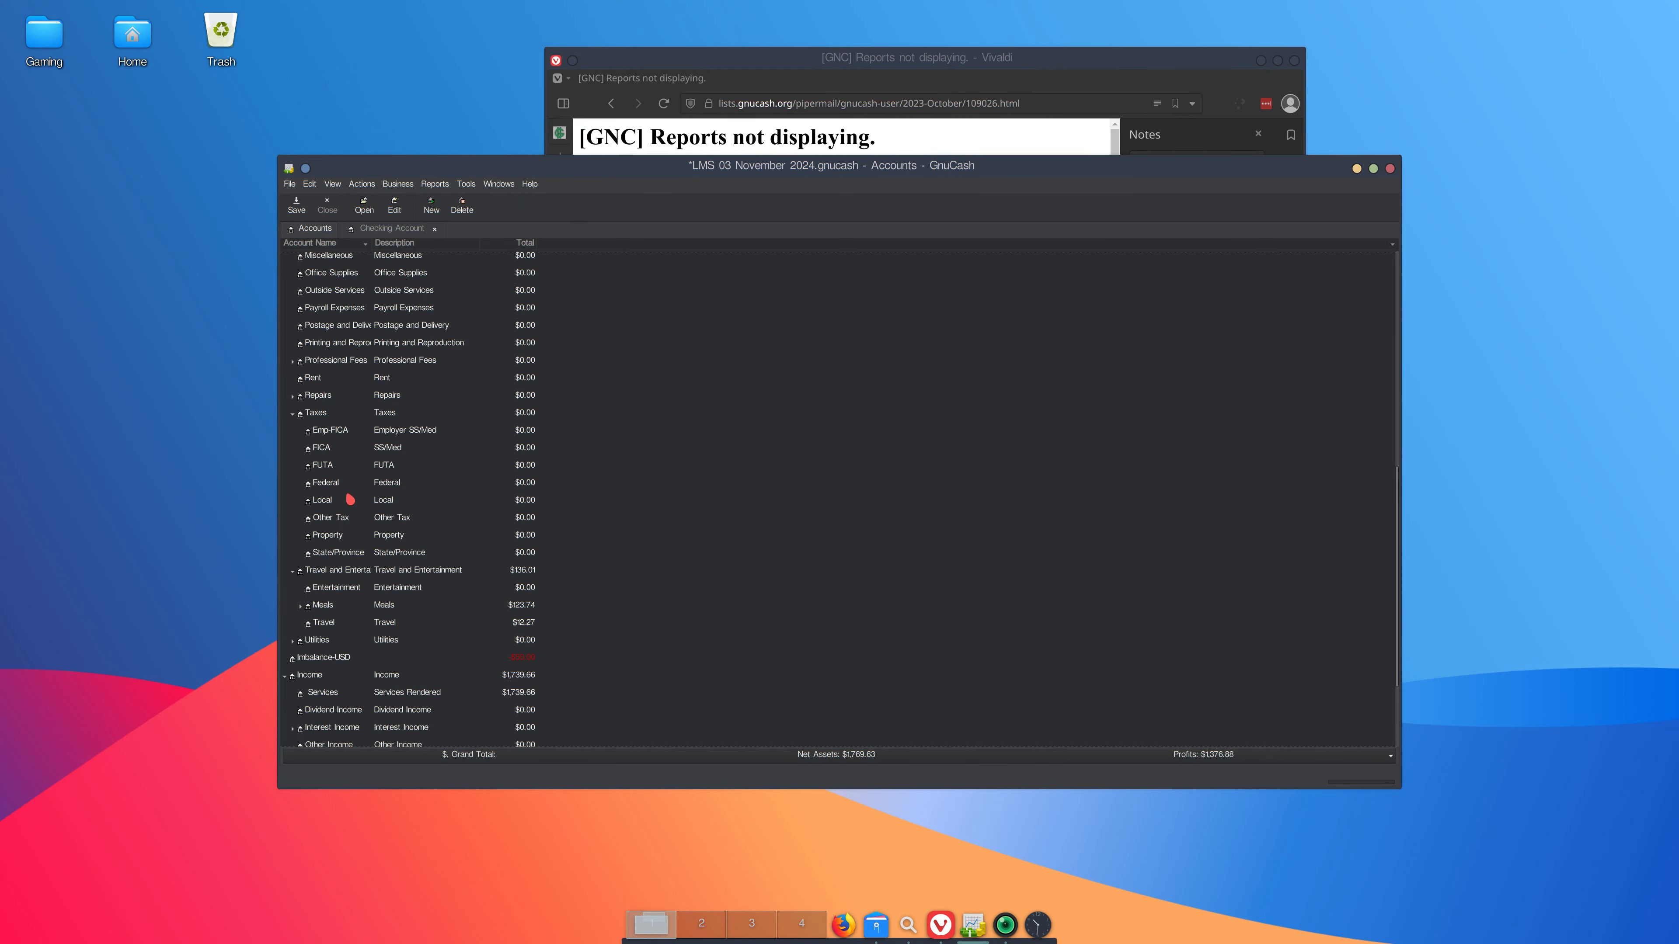
scroll(352, 502, down, 3)
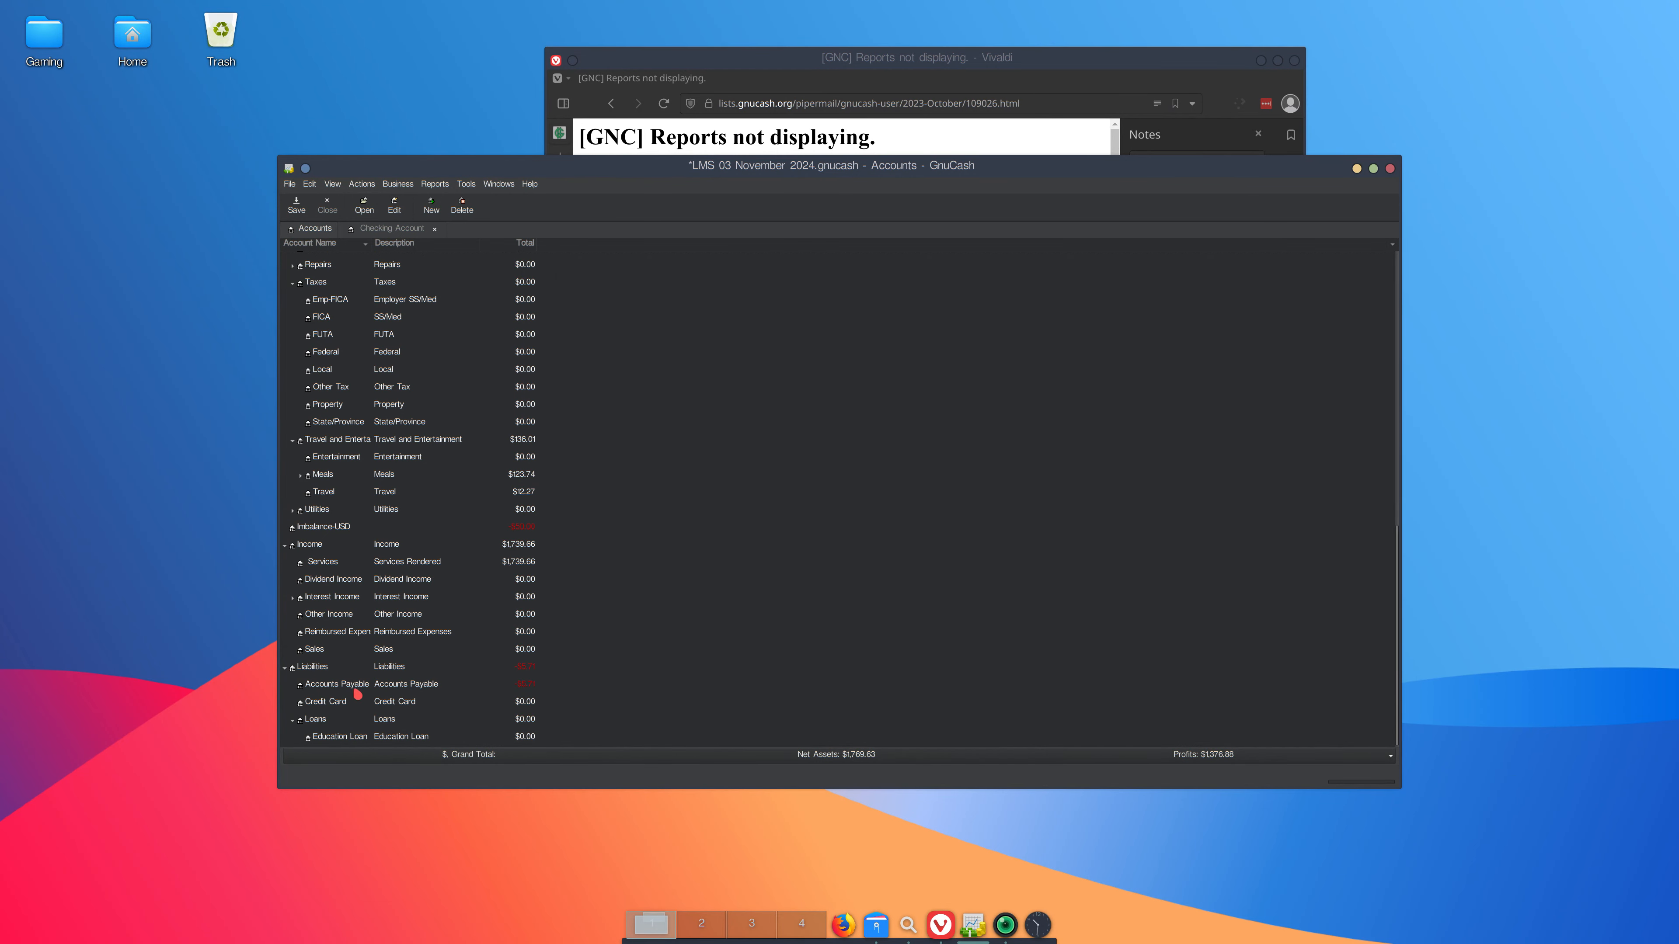
click(381, 689)
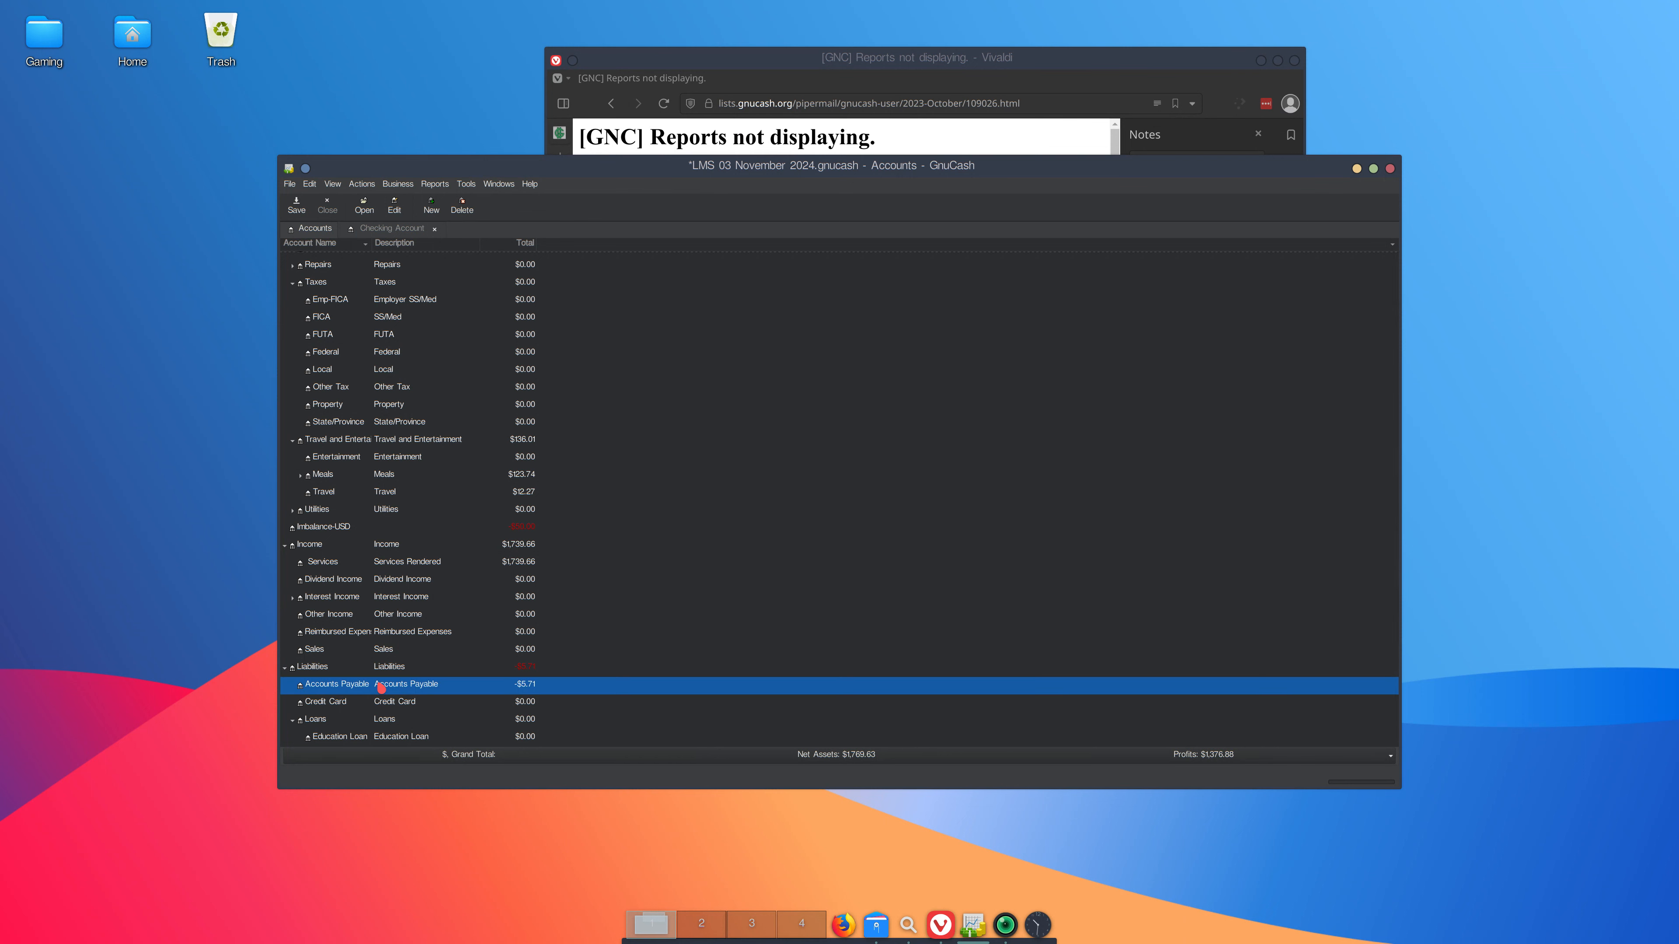
click(380, 687)
double_click(333, 688)
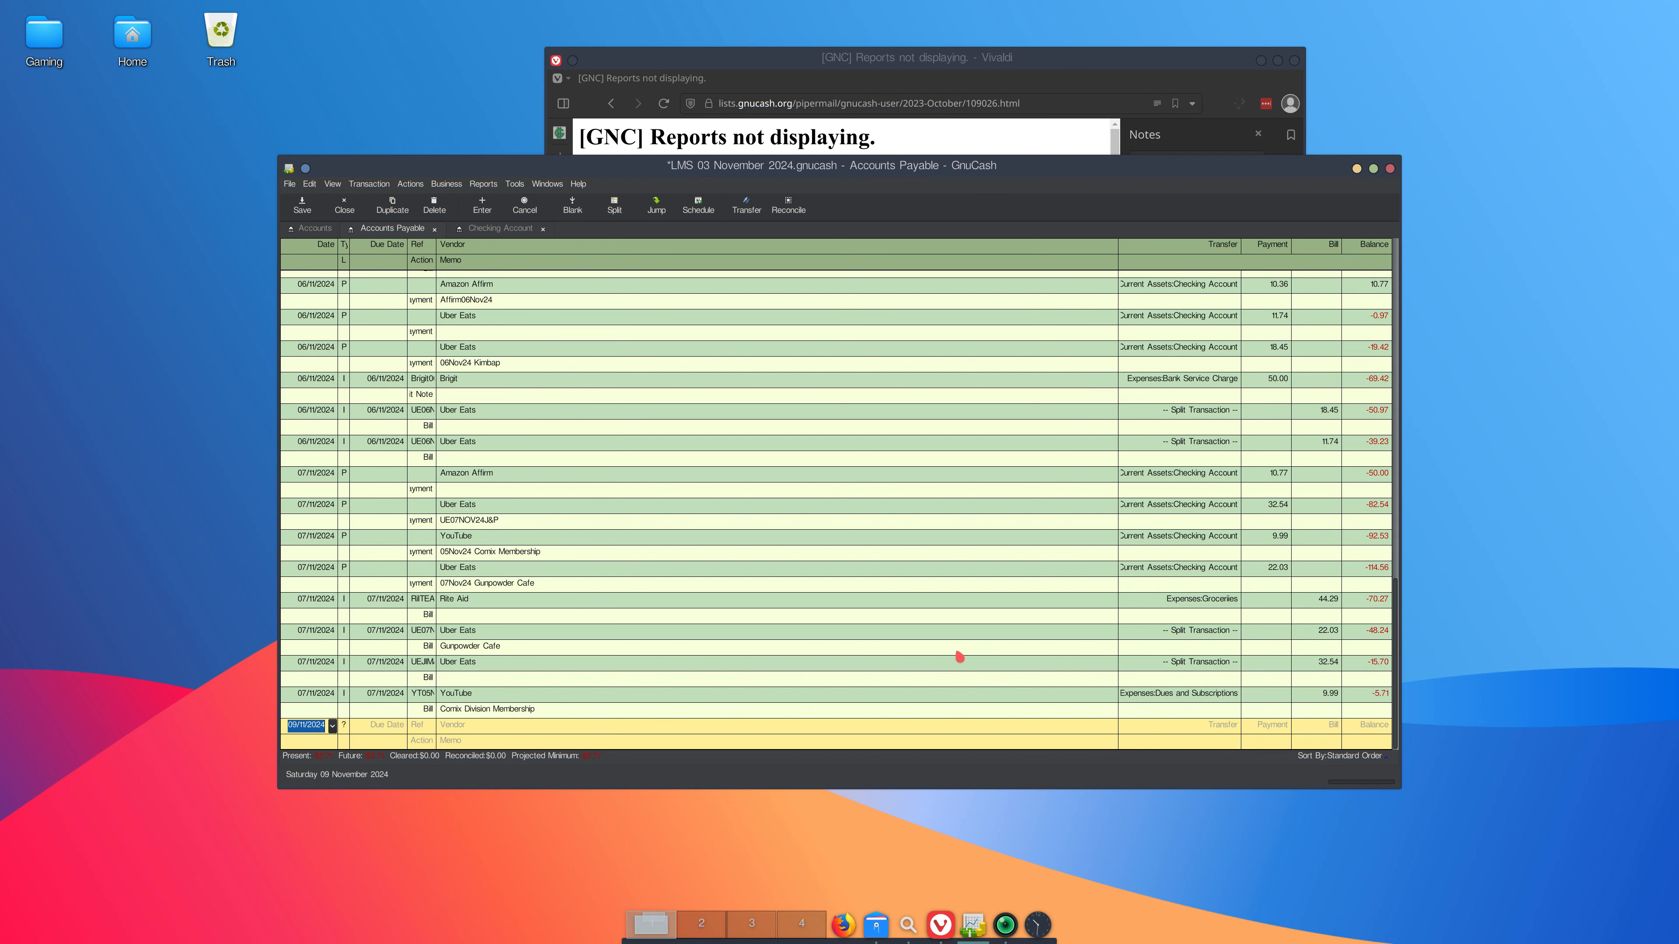
- Open the Rite Aid bill dated 07/11/2024 from its register transaction and unpost it, keeping the tax tables as they are
click(1318, 603)
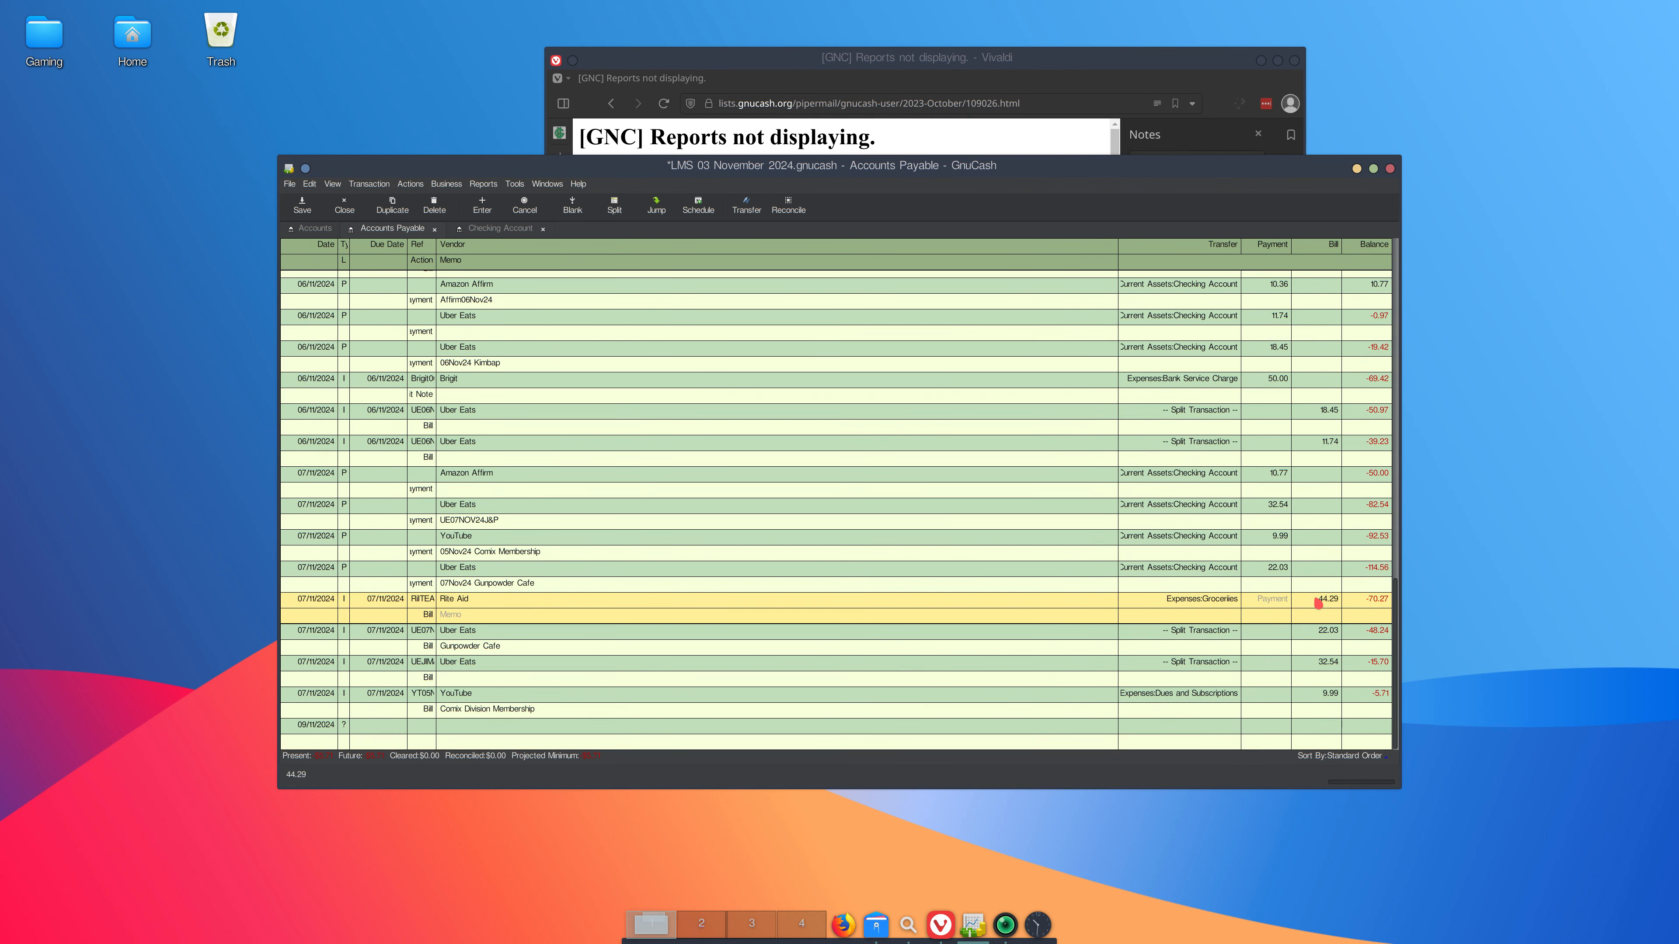
right_click(1318, 603)
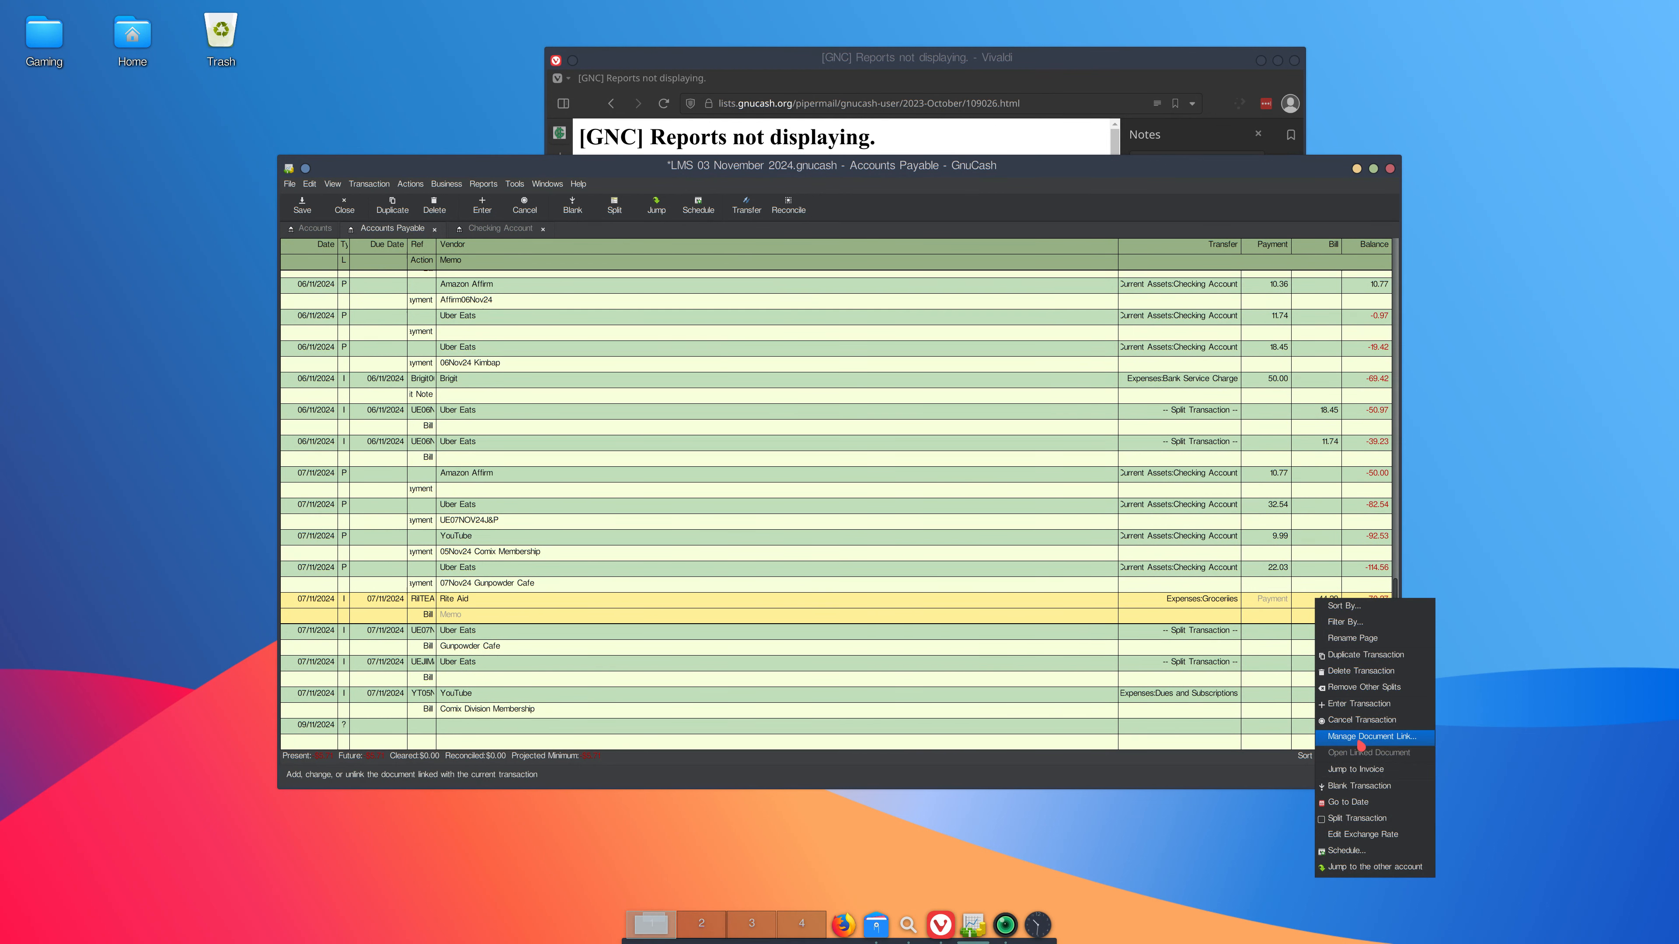
click(1366, 770)
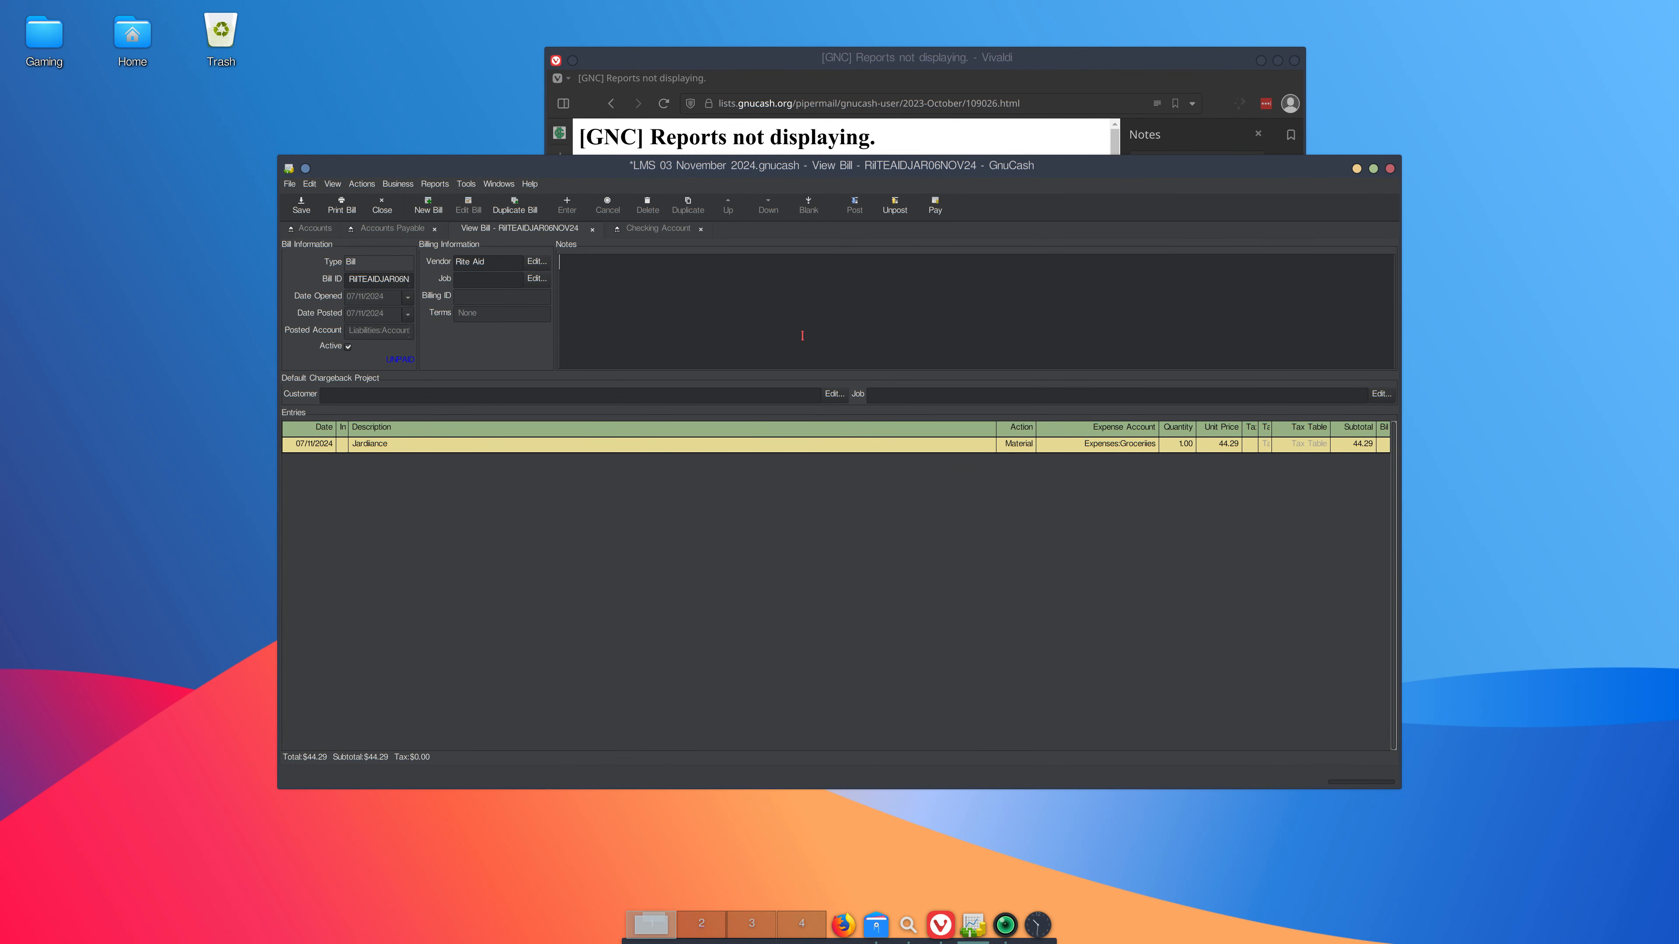
click(896, 207)
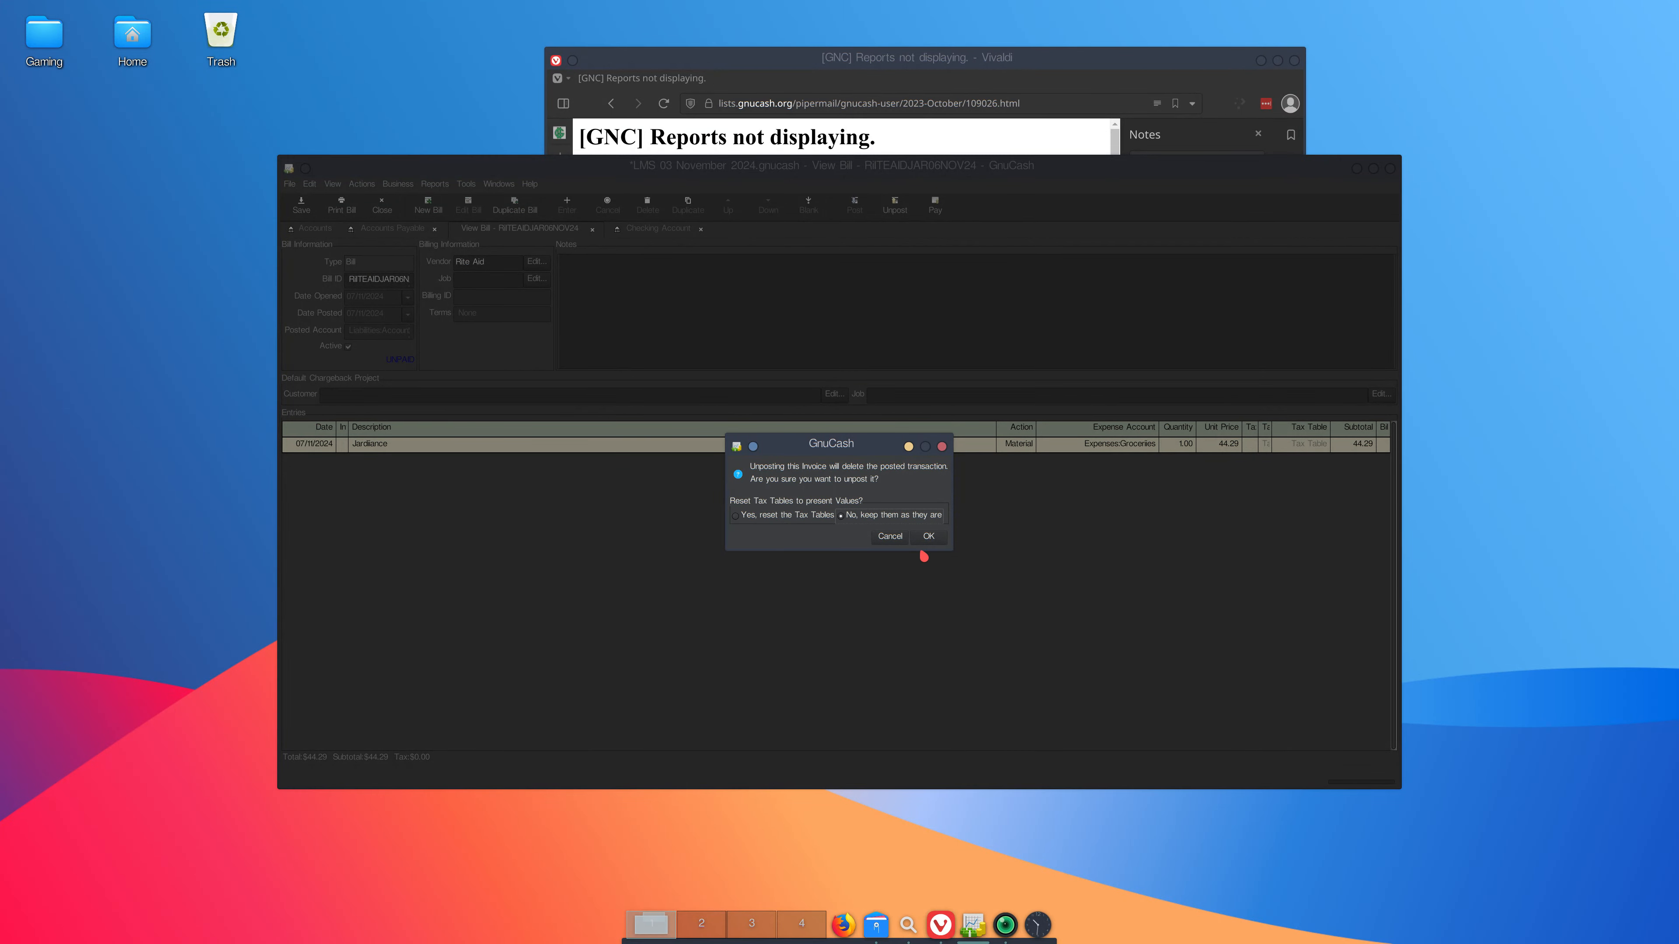
click(927, 536)
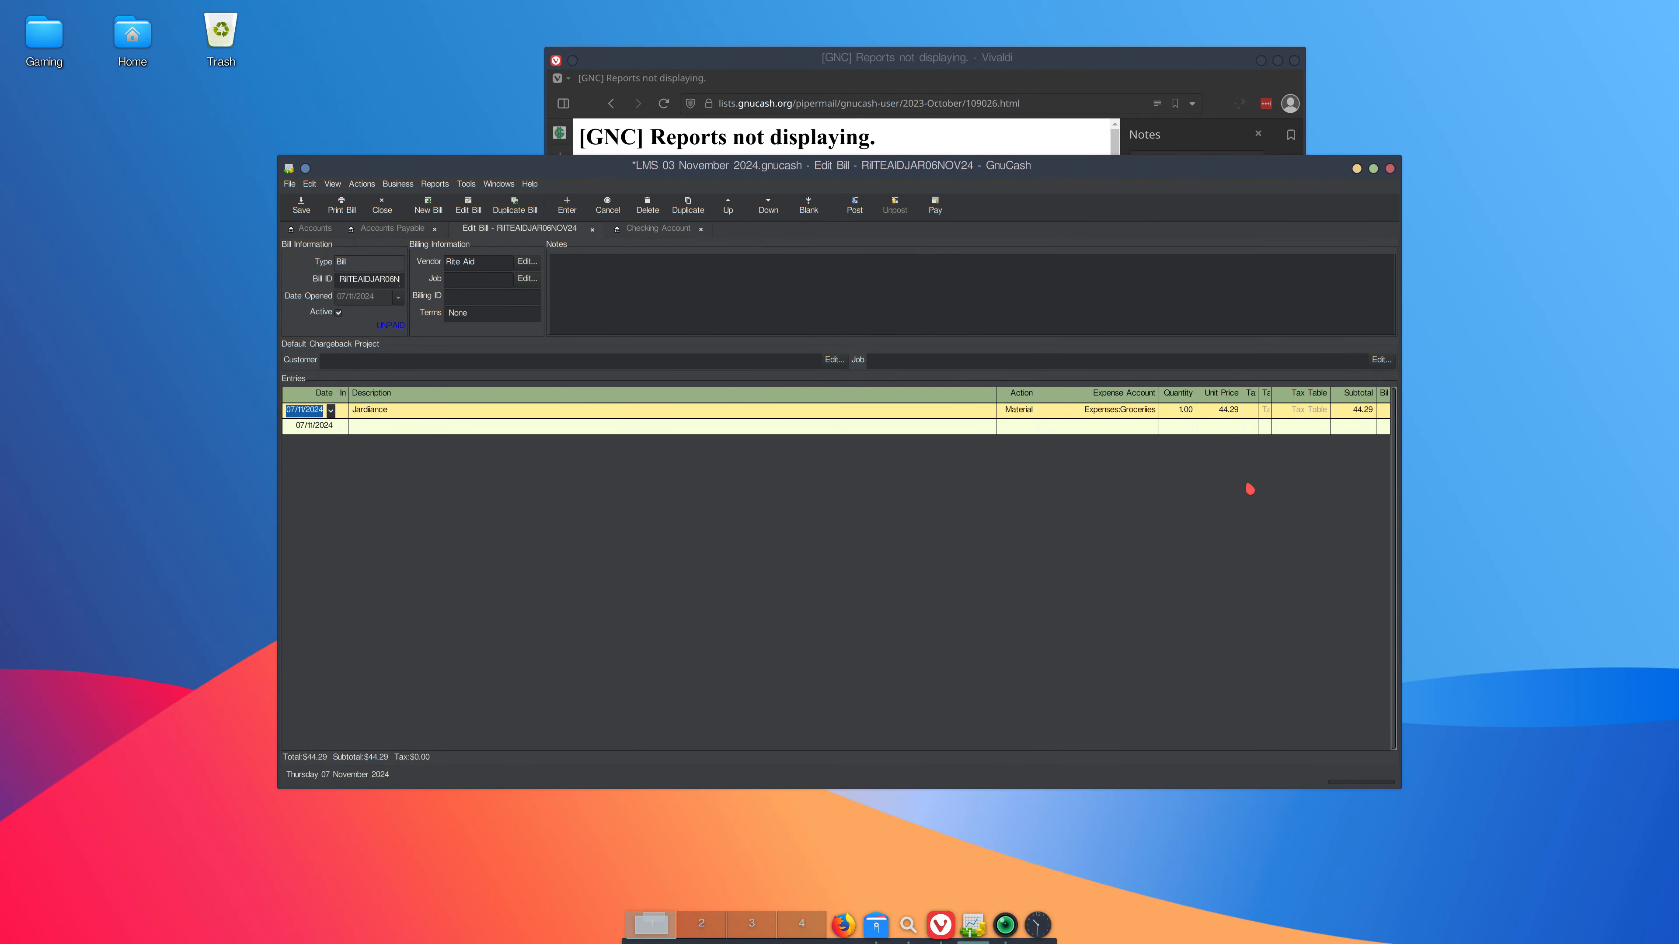
- Set the Jardiance entry's unit price to 44.99 and save the file
click(1230, 411)
text(9)
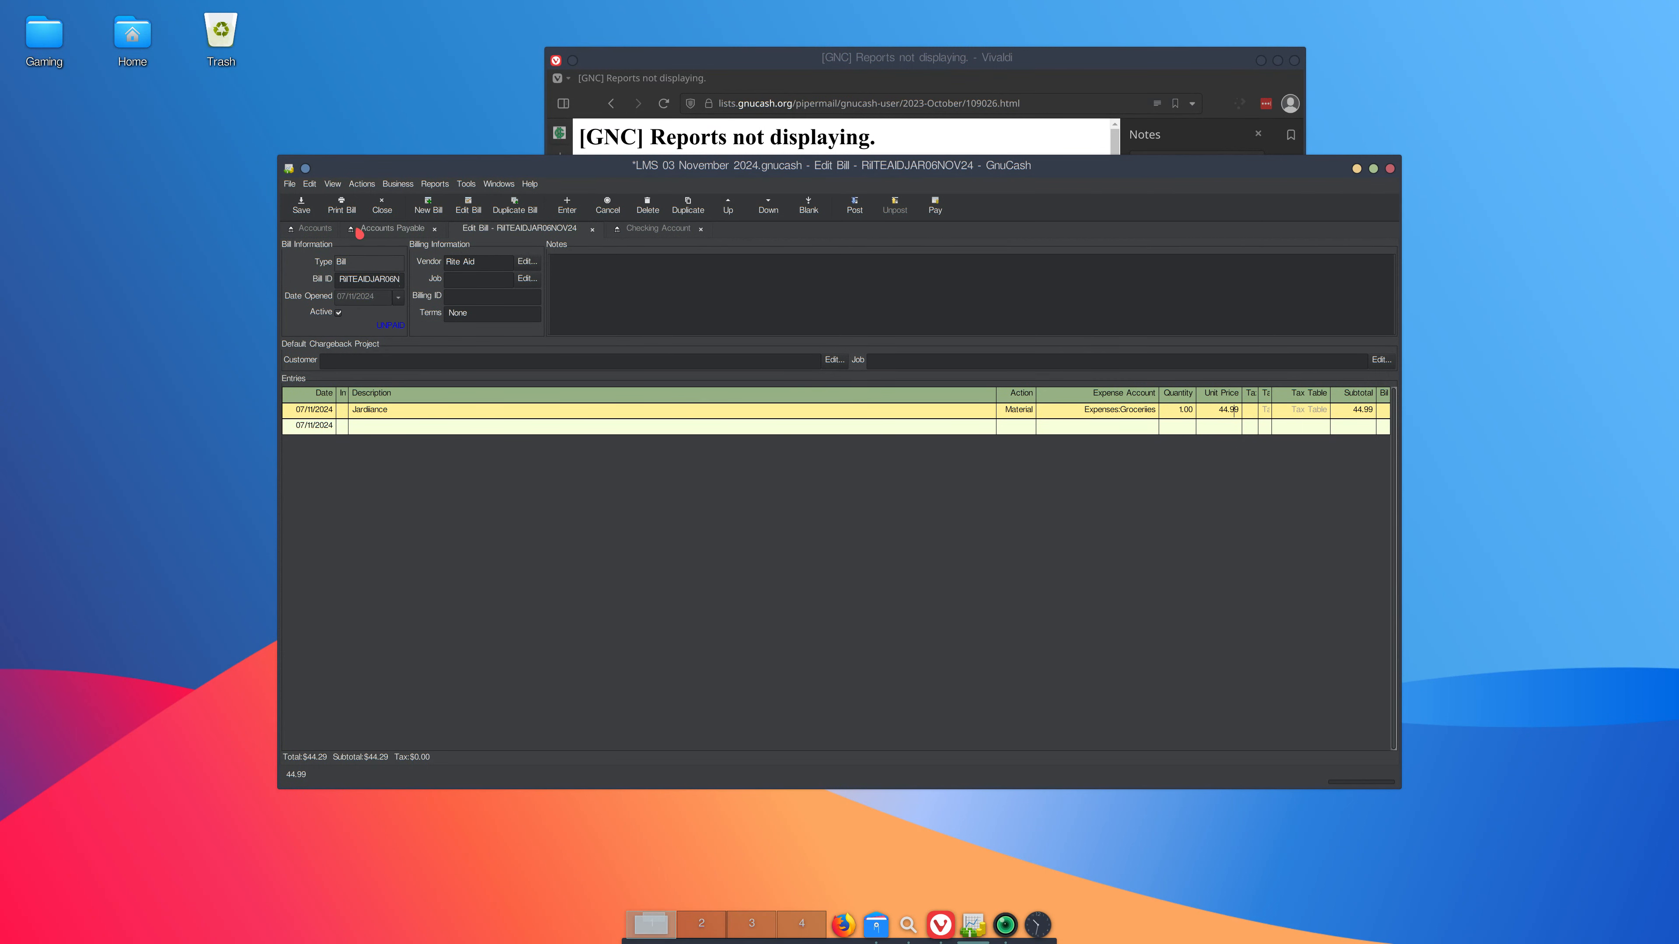
click(301, 206)
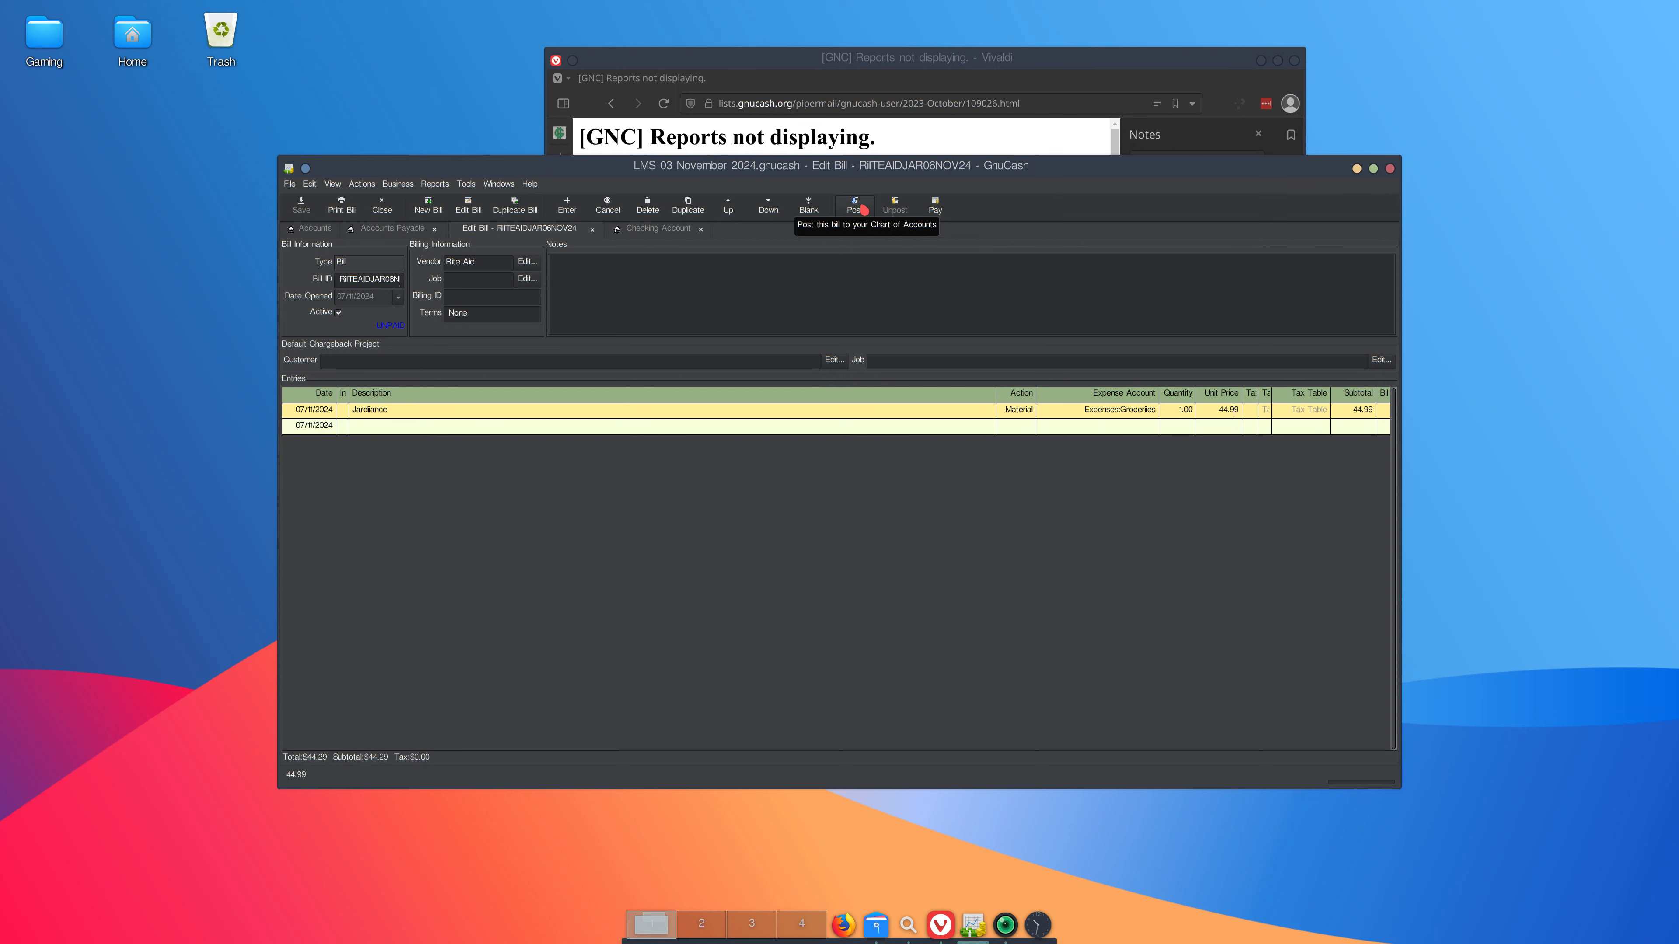
- Post the Rite Aid bill to the Liabilities account with post and due dates of 07/11/2024, saving the changed entry
click(864, 209)
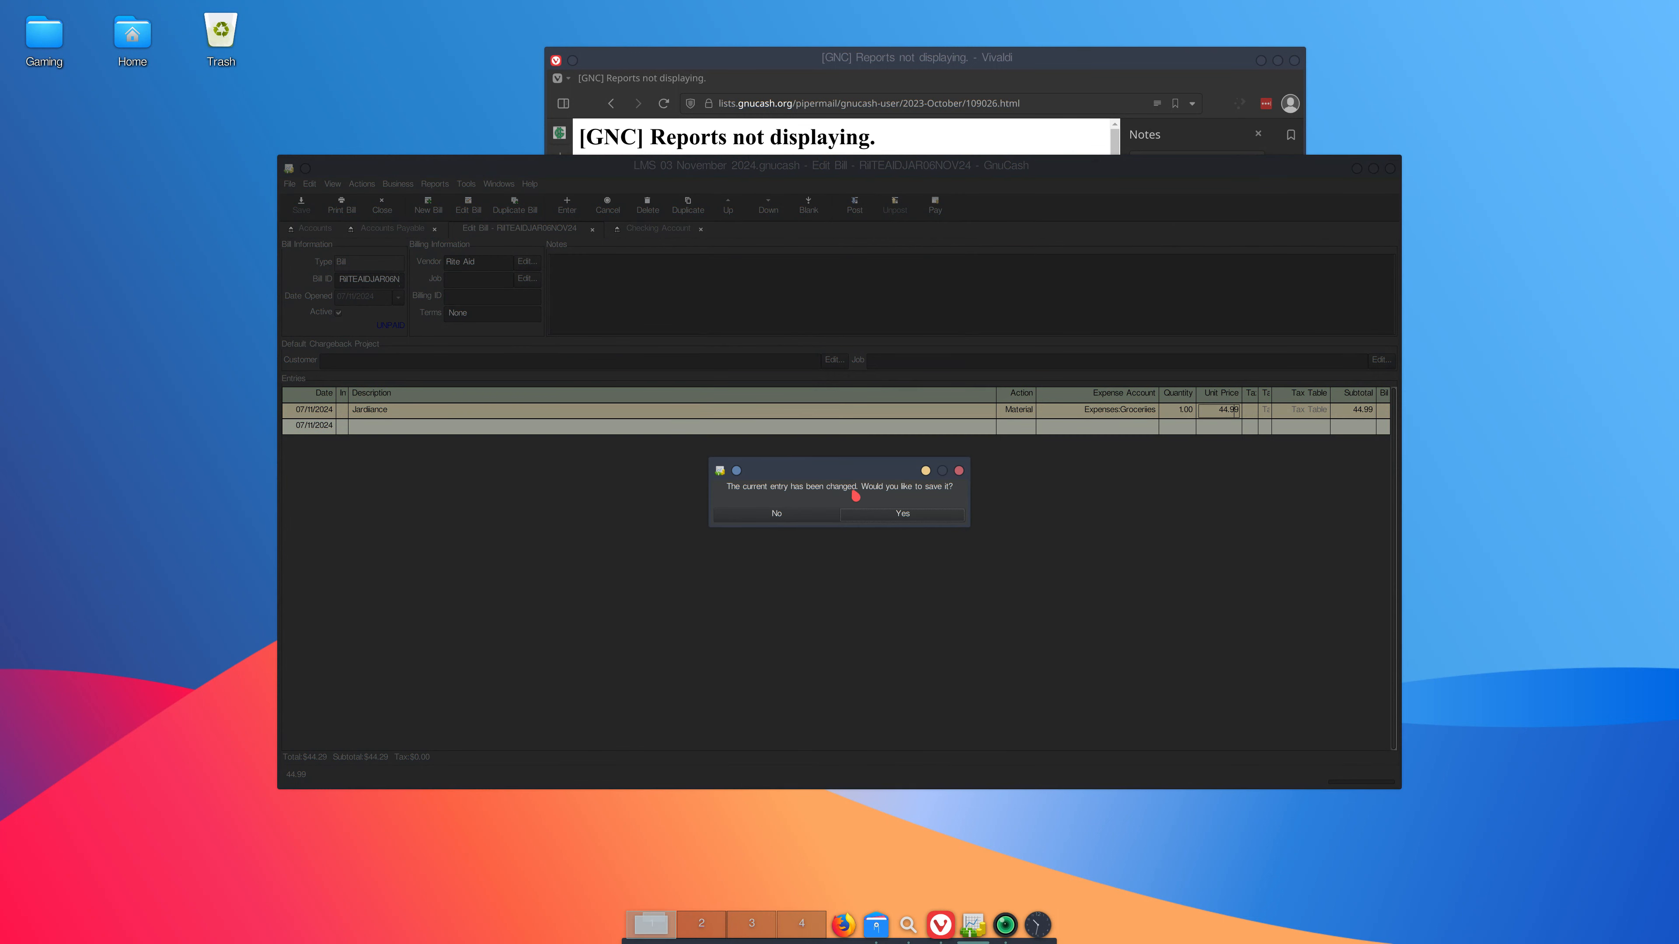
click(876, 516)
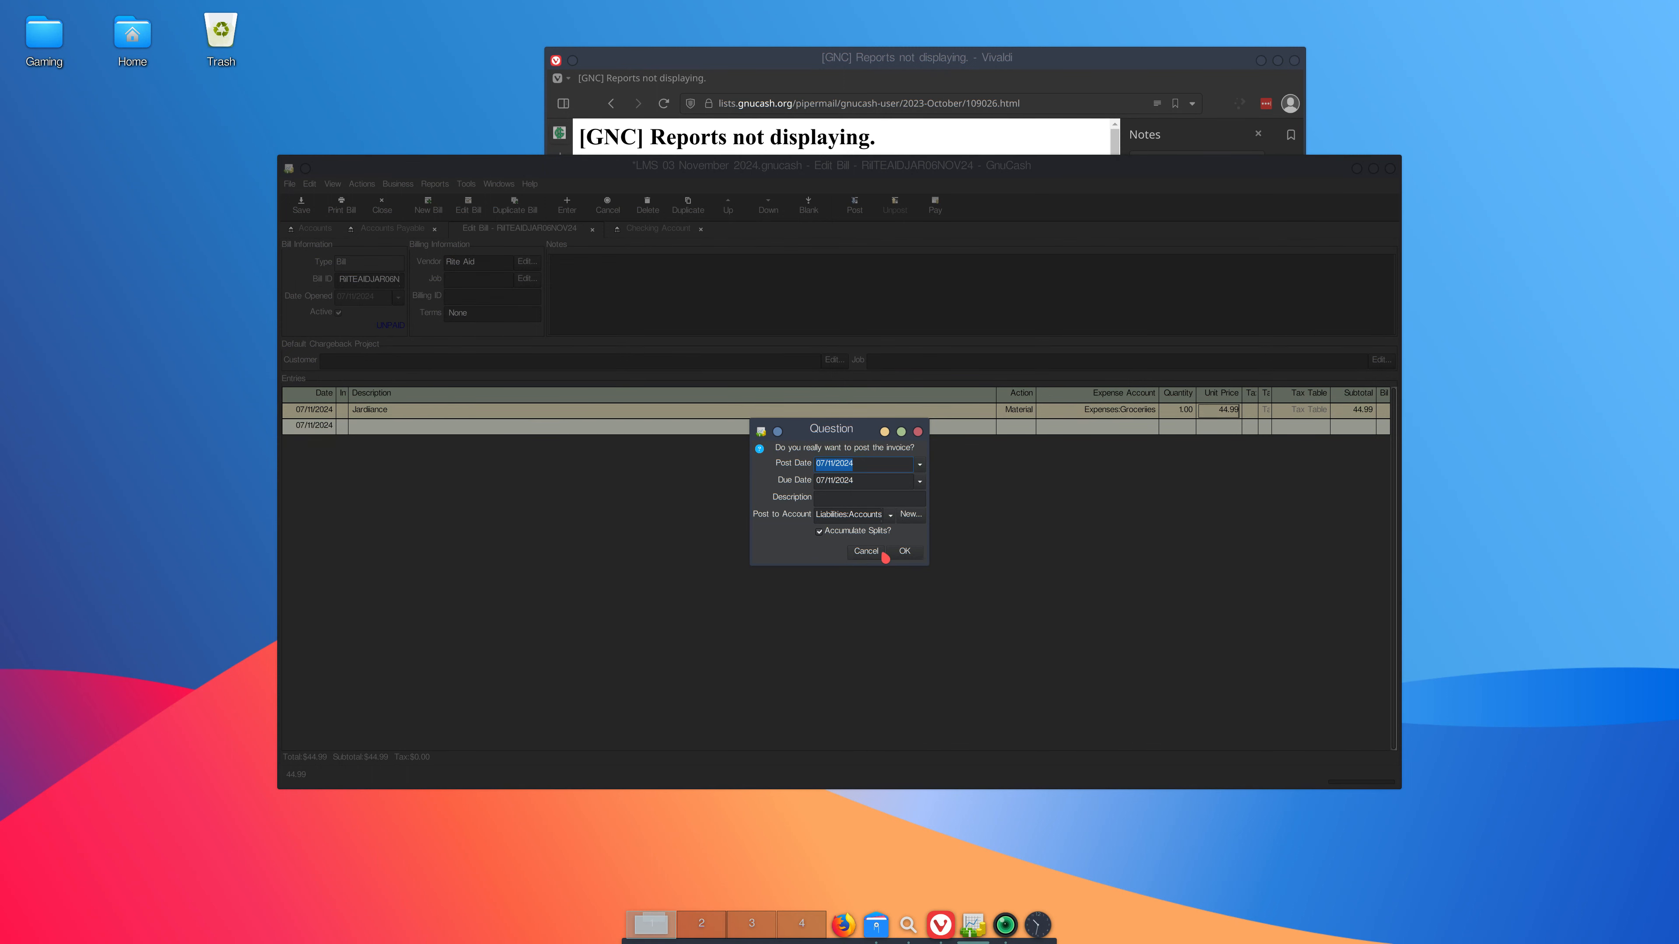
click(906, 552)
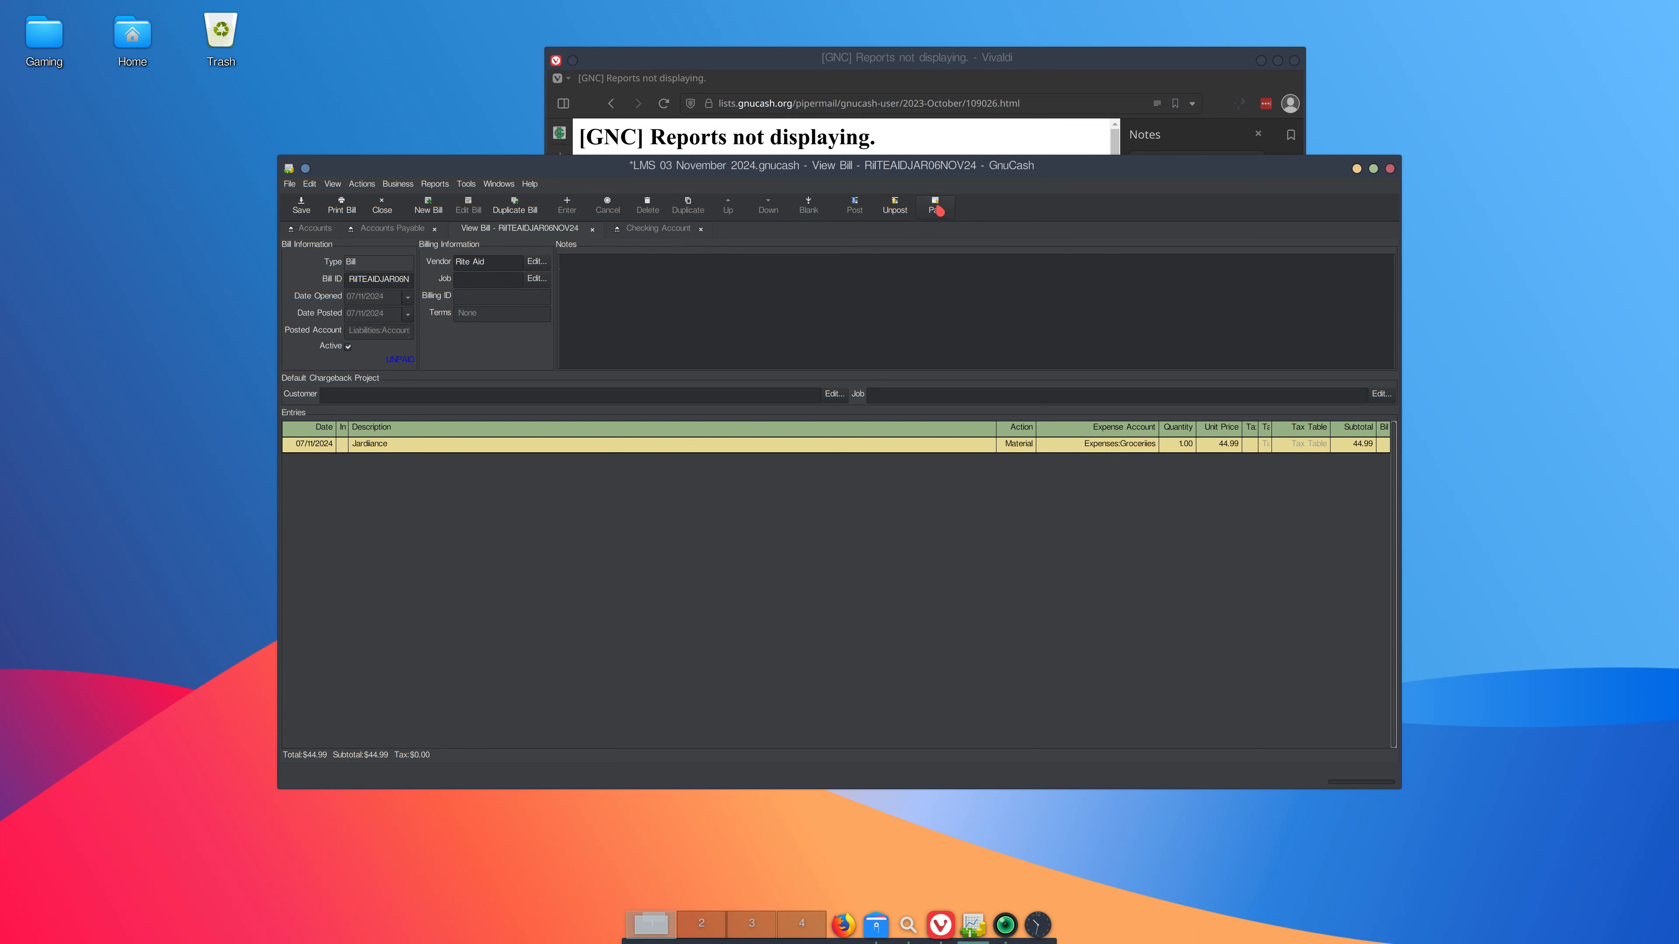
- Pay the Rite Aid bill of 44.99 from the Checking Account, dated 07/11/2024, including 07Nov24Jardiance in the memo
click(939, 210)
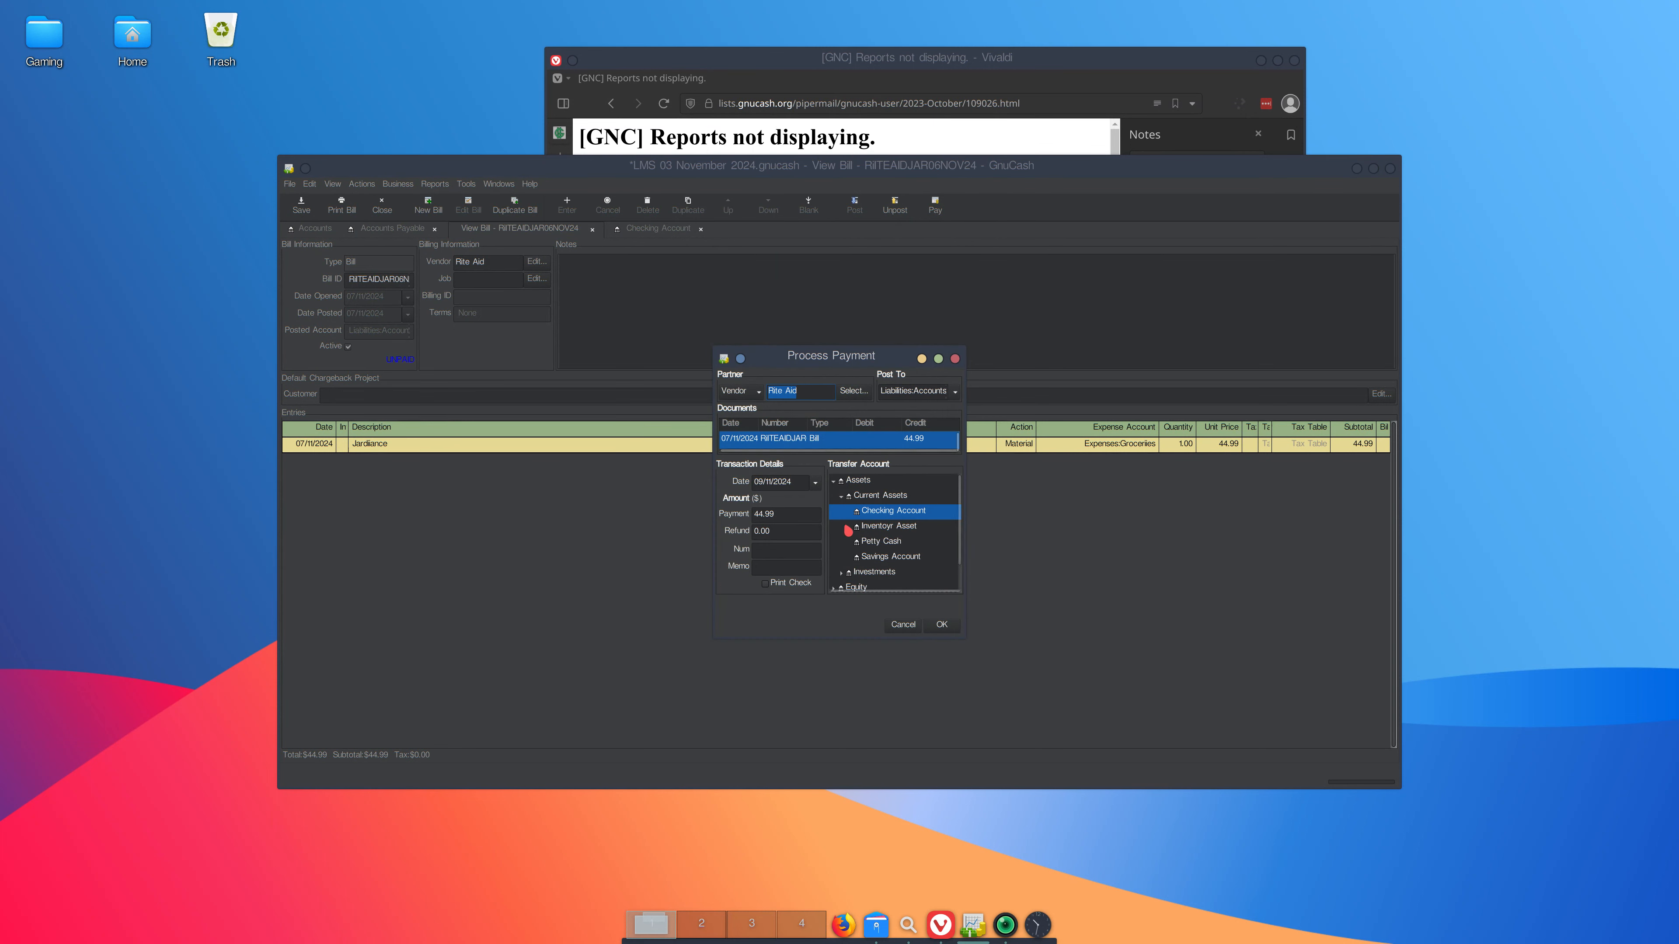
click(816, 487)
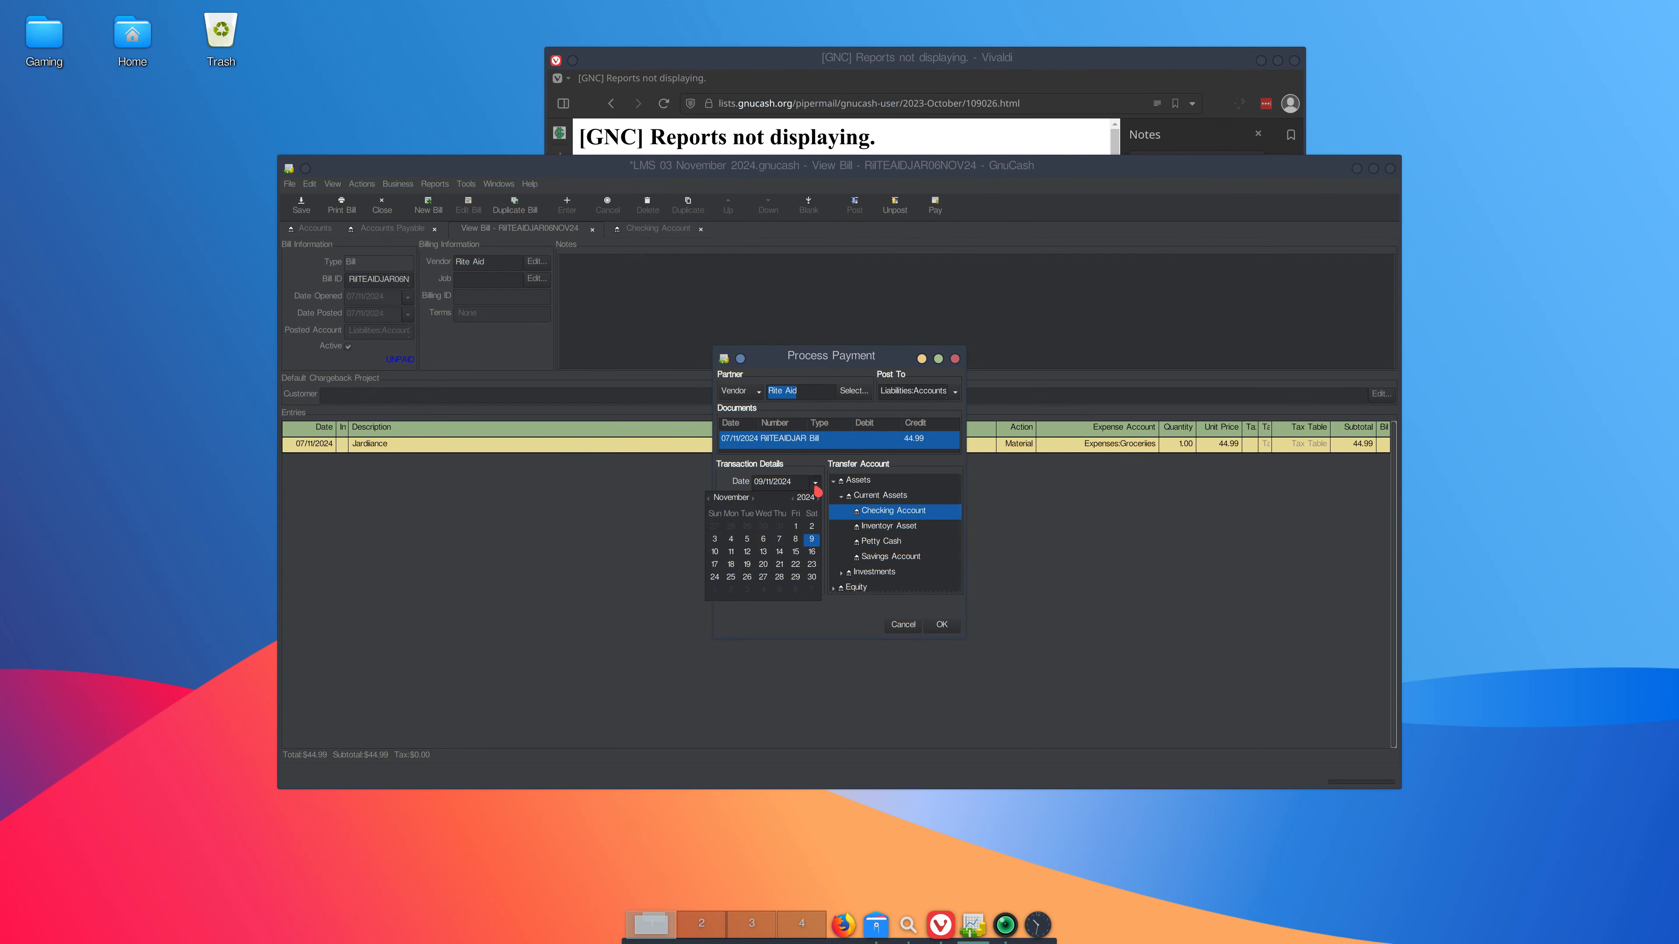
click(781, 539)
click(804, 459)
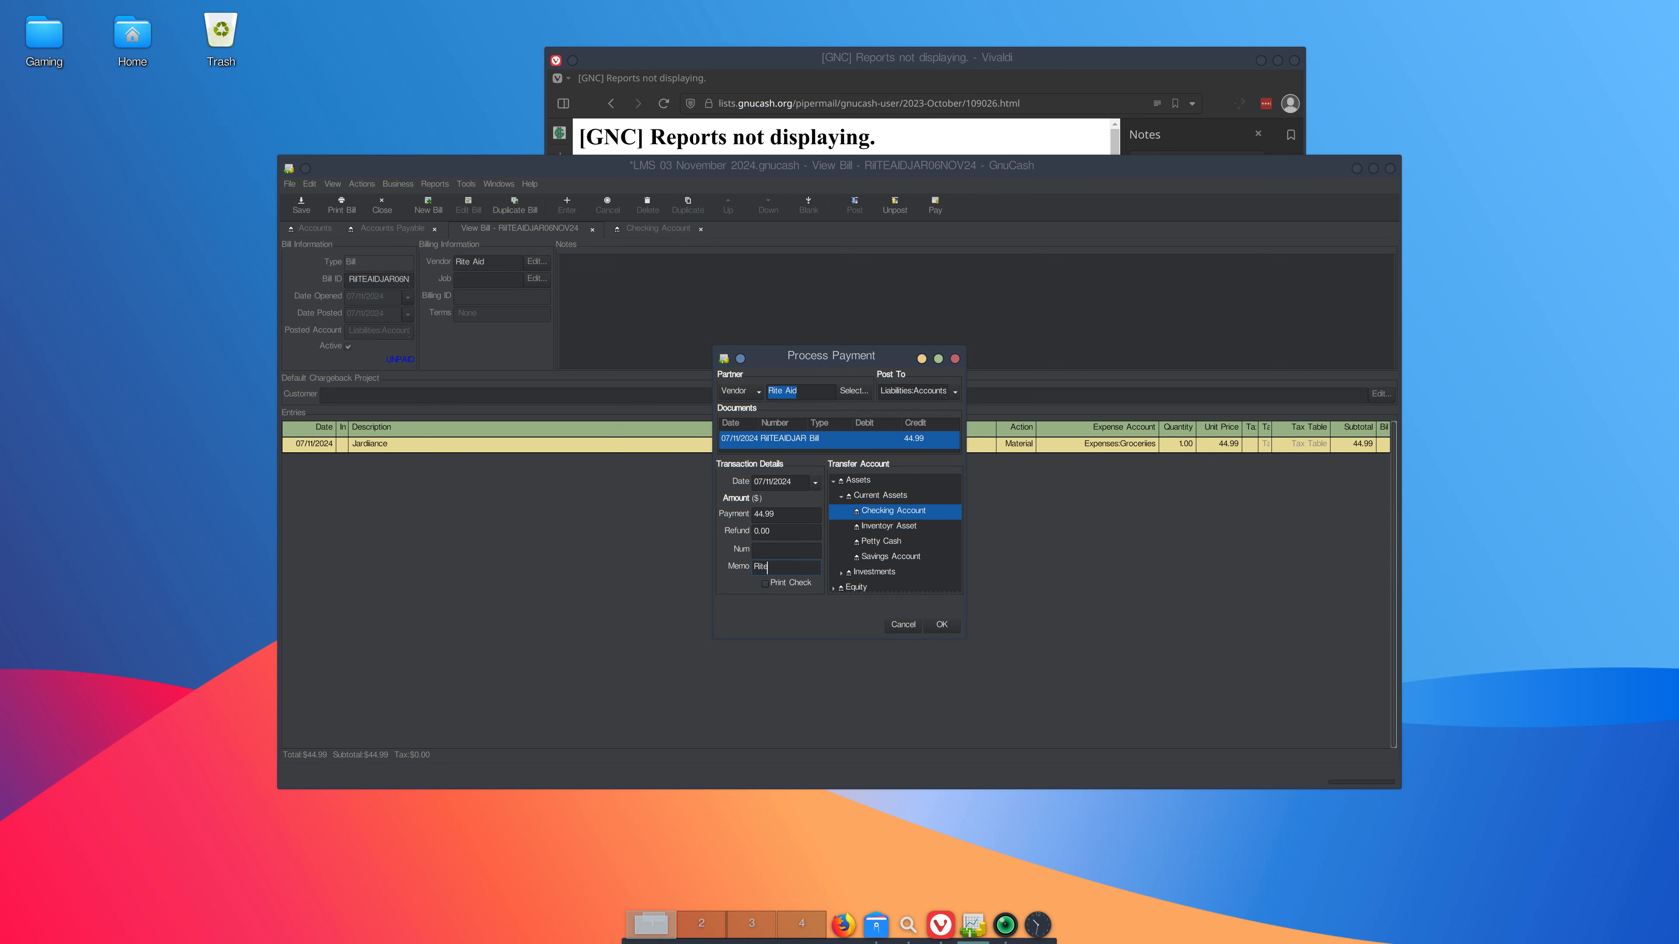
text(07Nov24Jardiance)
click(941, 625)
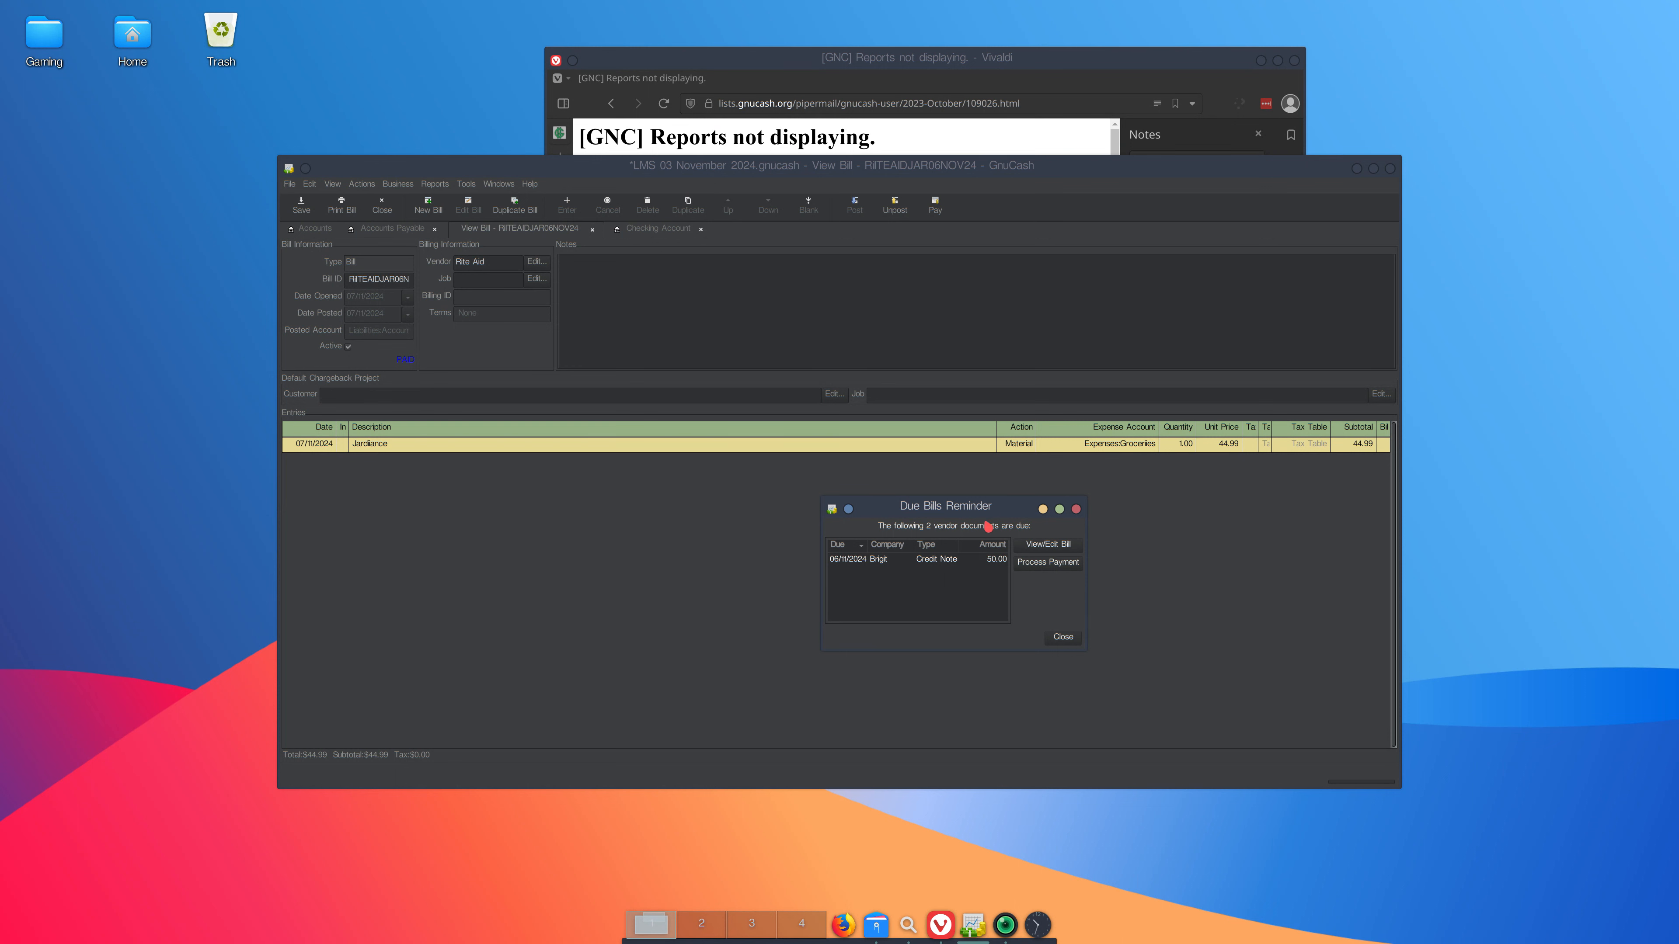
drag(972, 509, 1086, 536)
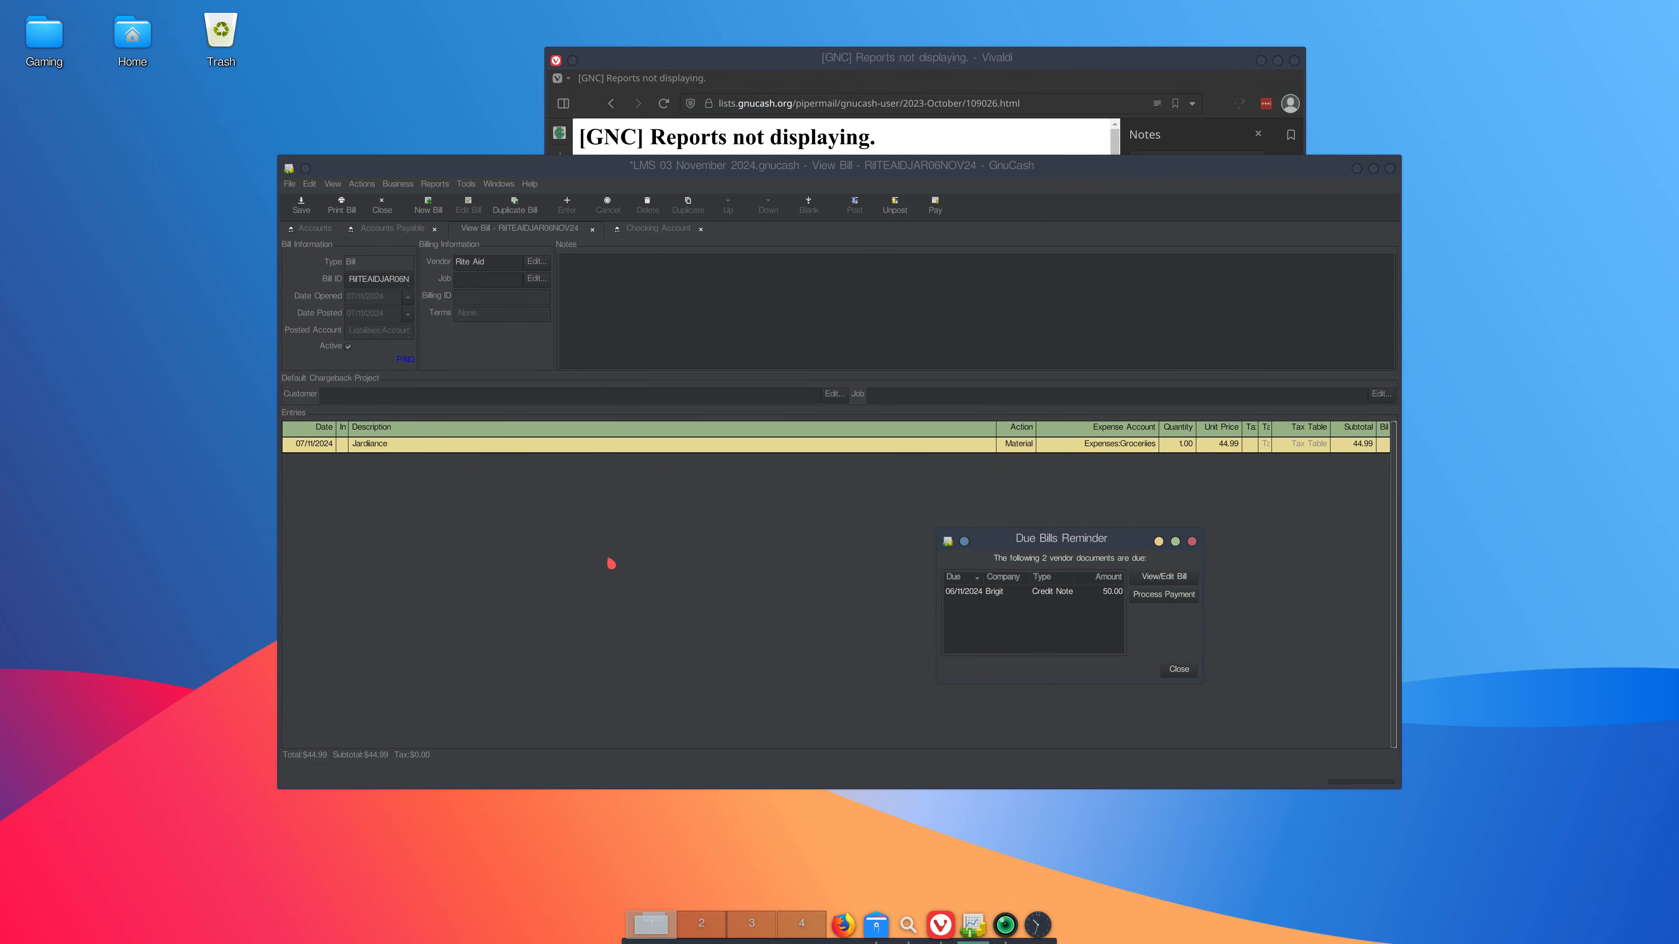
click(611, 564)
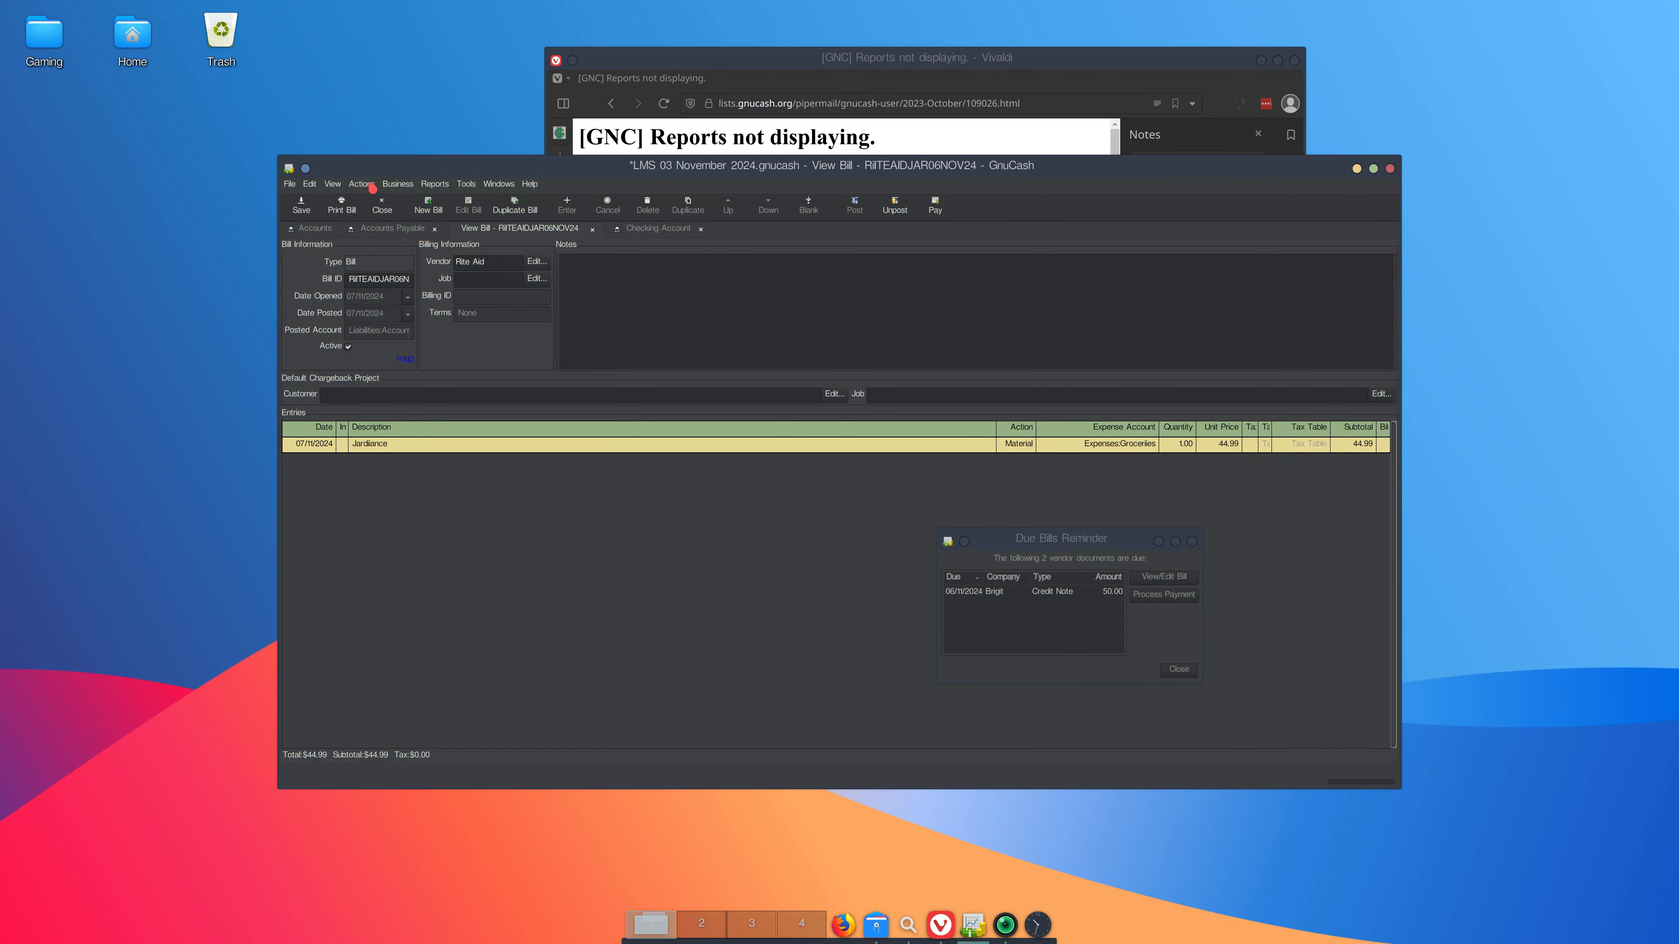
click(398, 184)
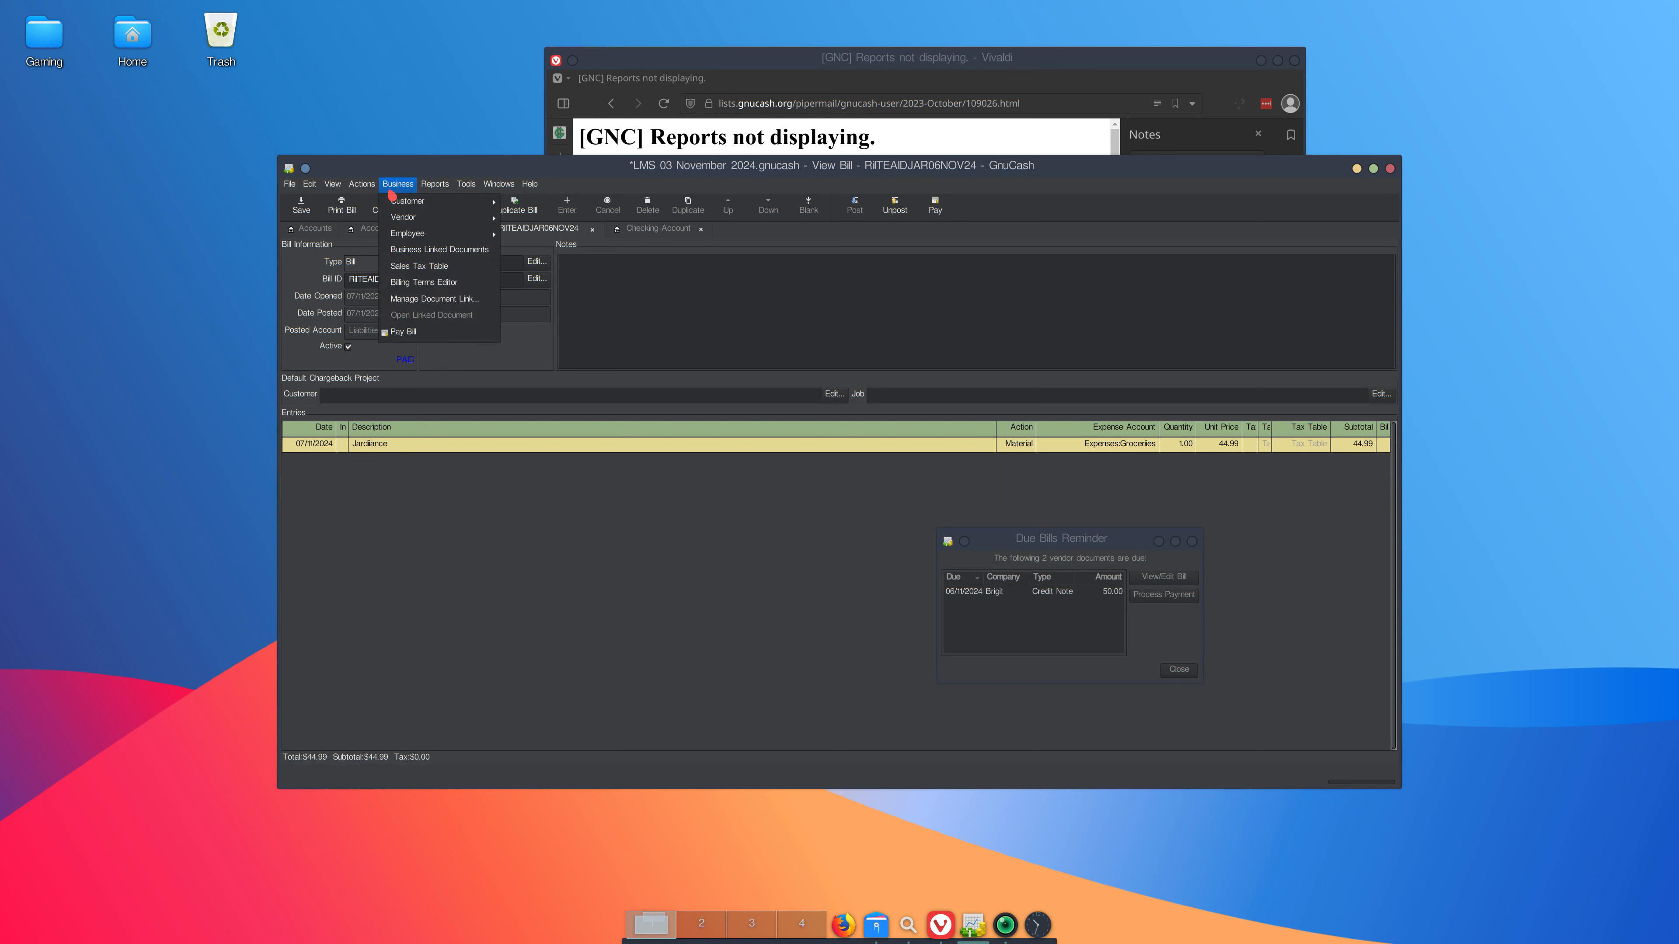
mouse_move(400, 205)
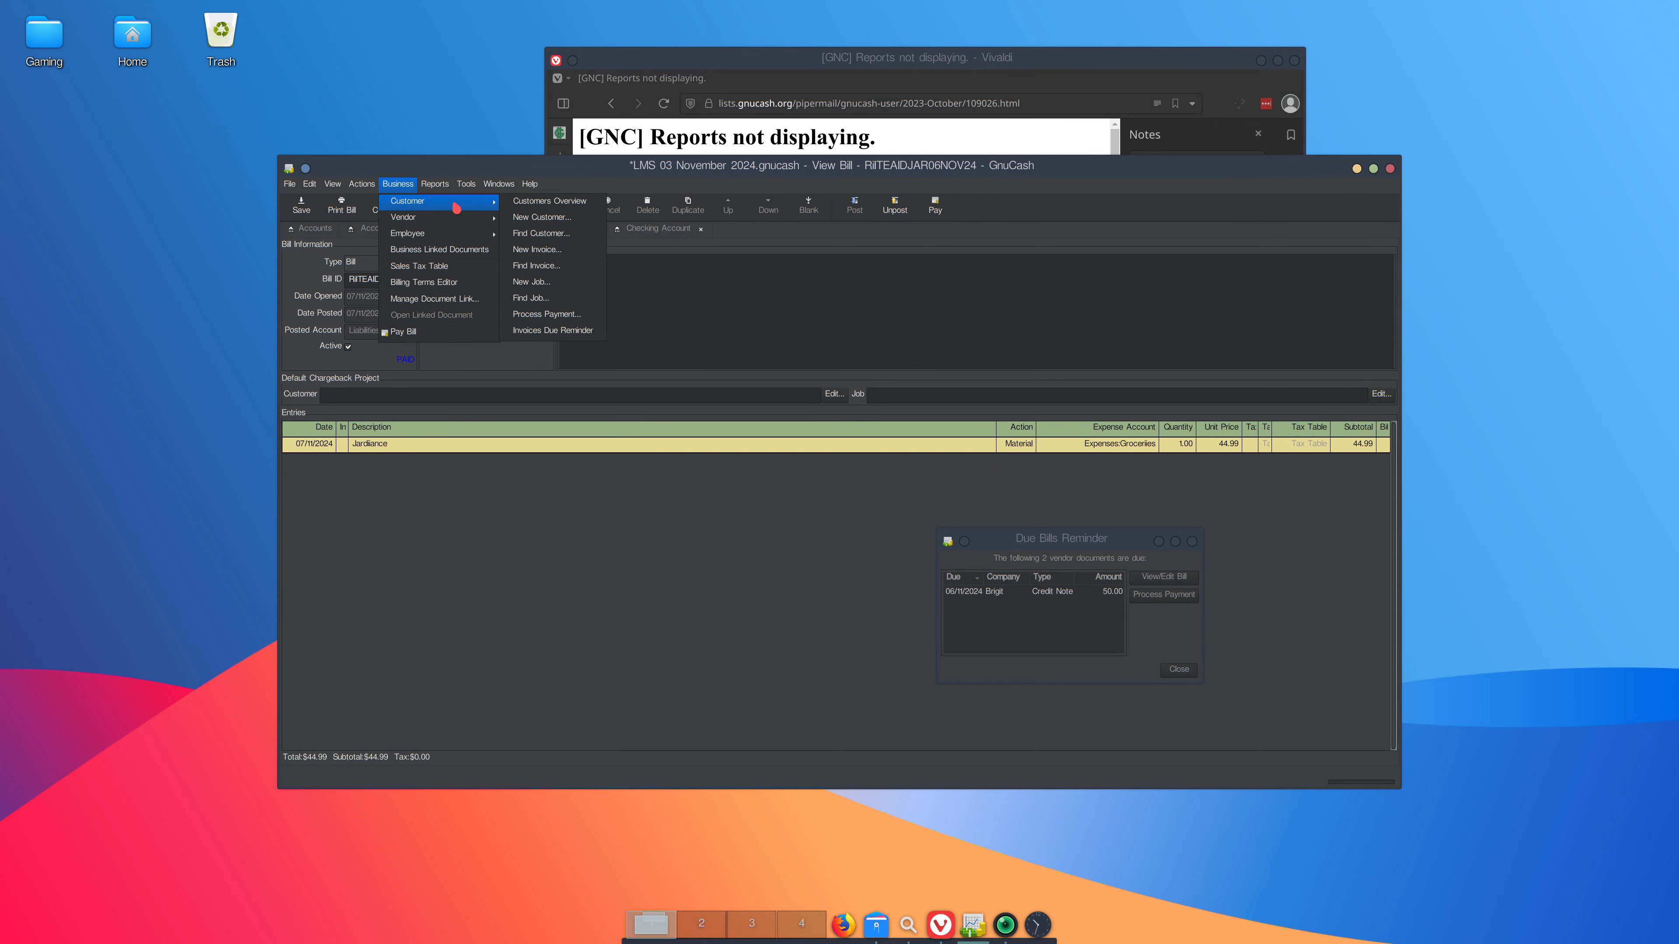
mouse_move(447, 218)
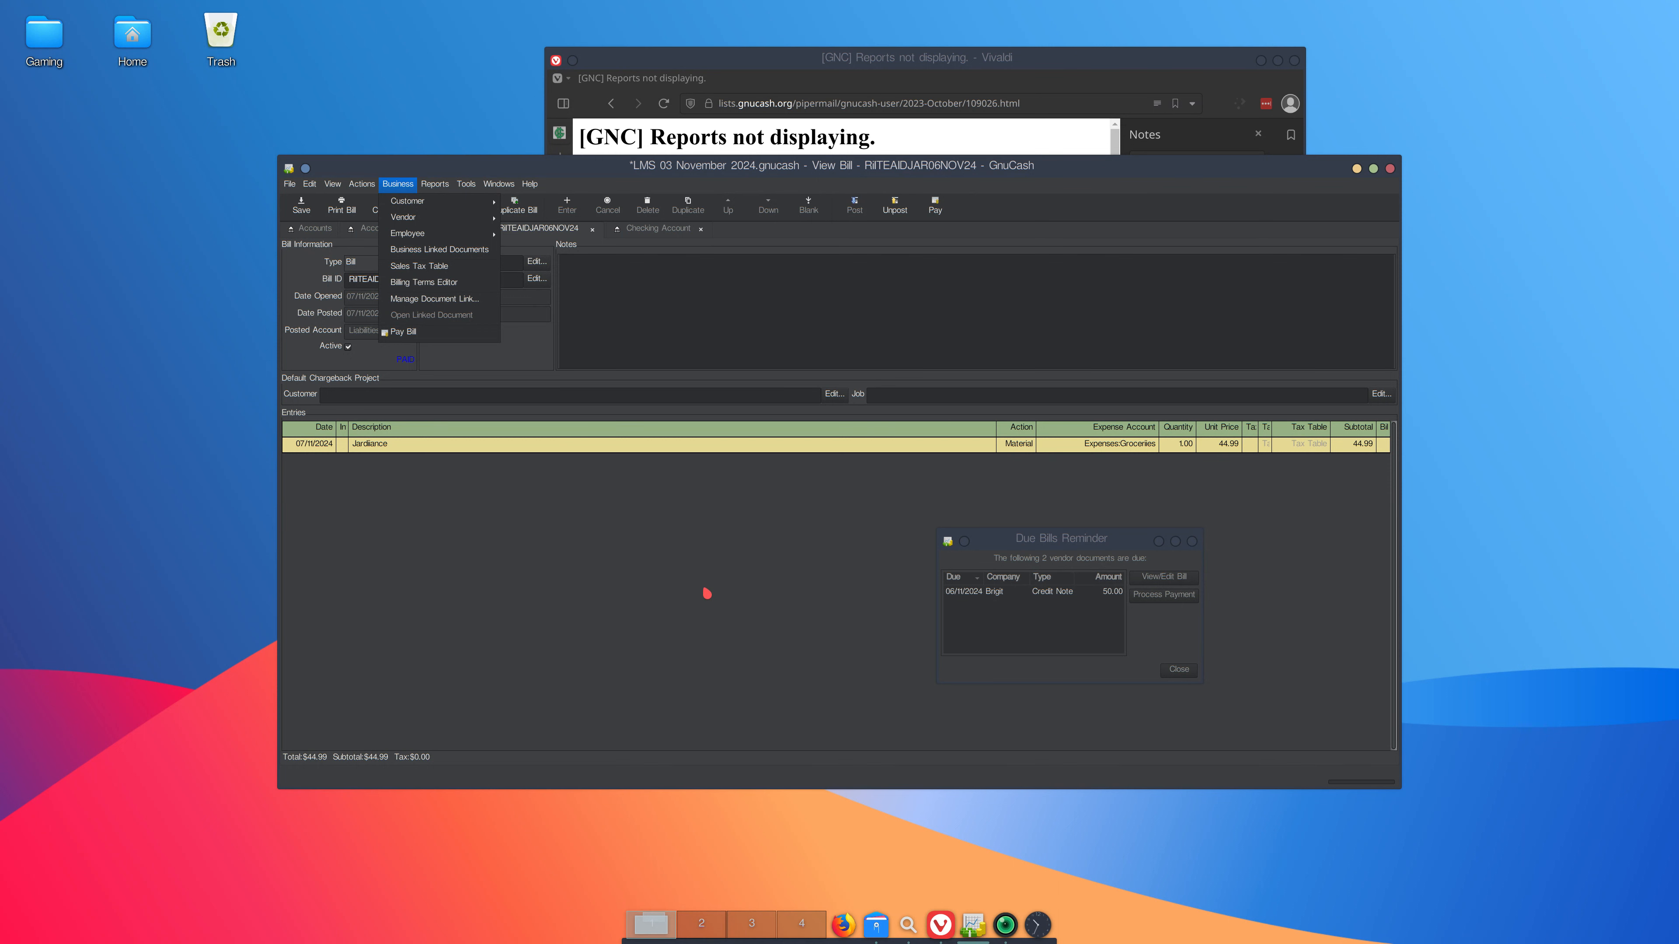
key(Escape)
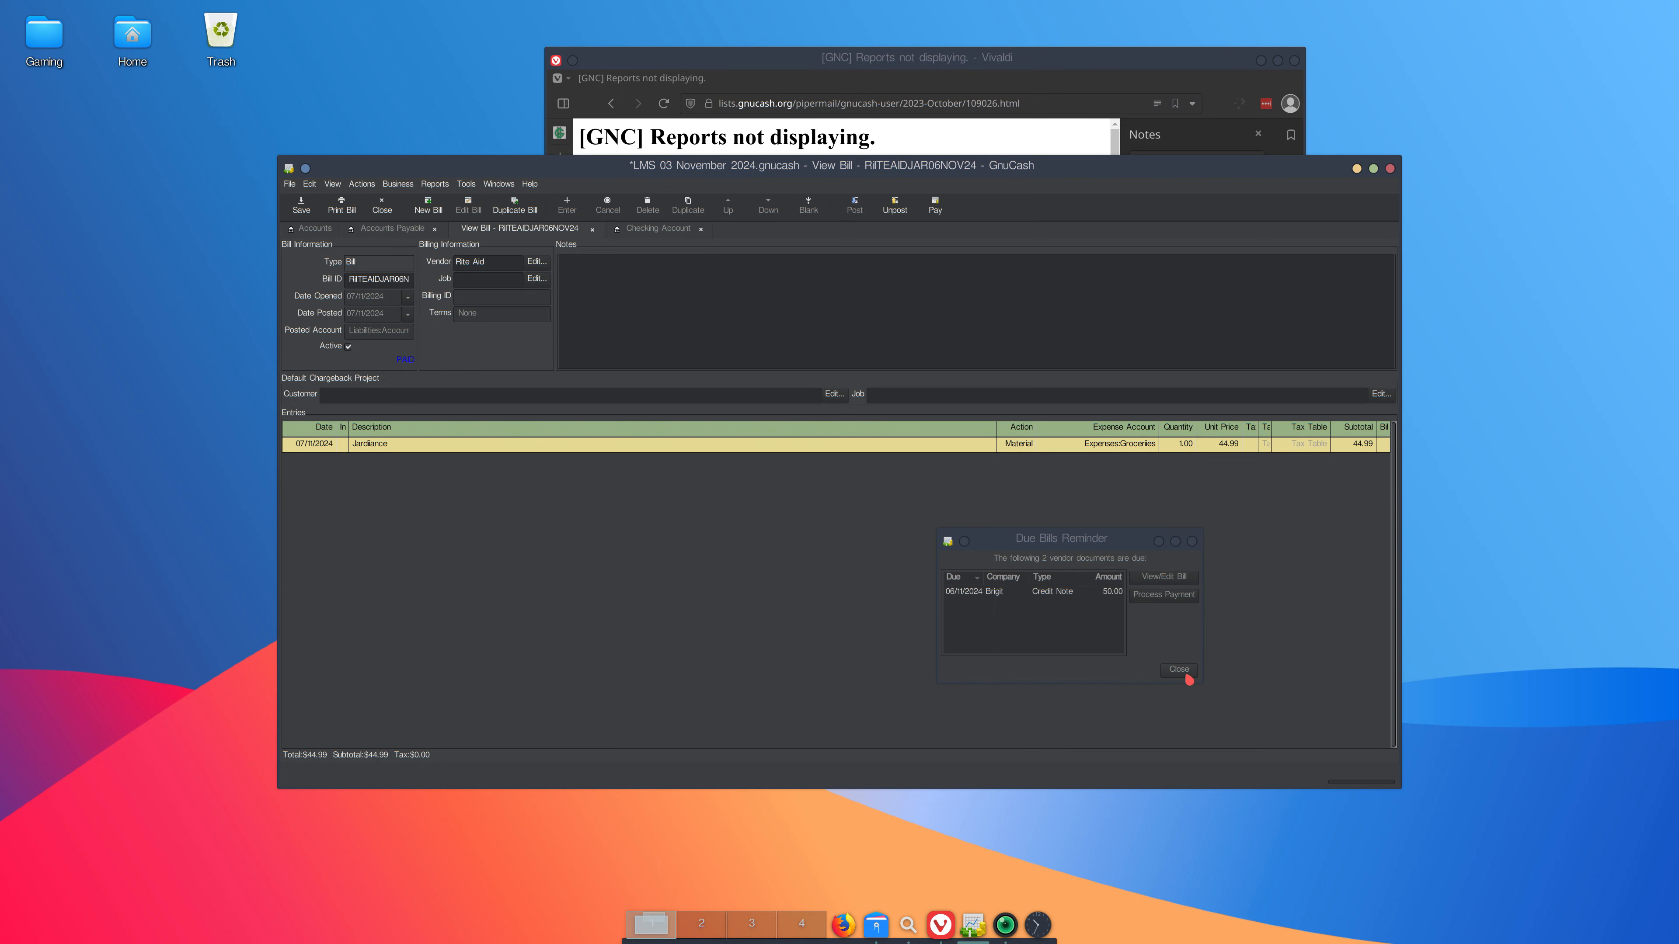
- Move the Due Bills Reminder off the bill, bring over the Dolphin window and examine the GnuCash backups and logs in the Financial folder
drag(1043, 539, 1678, 491)
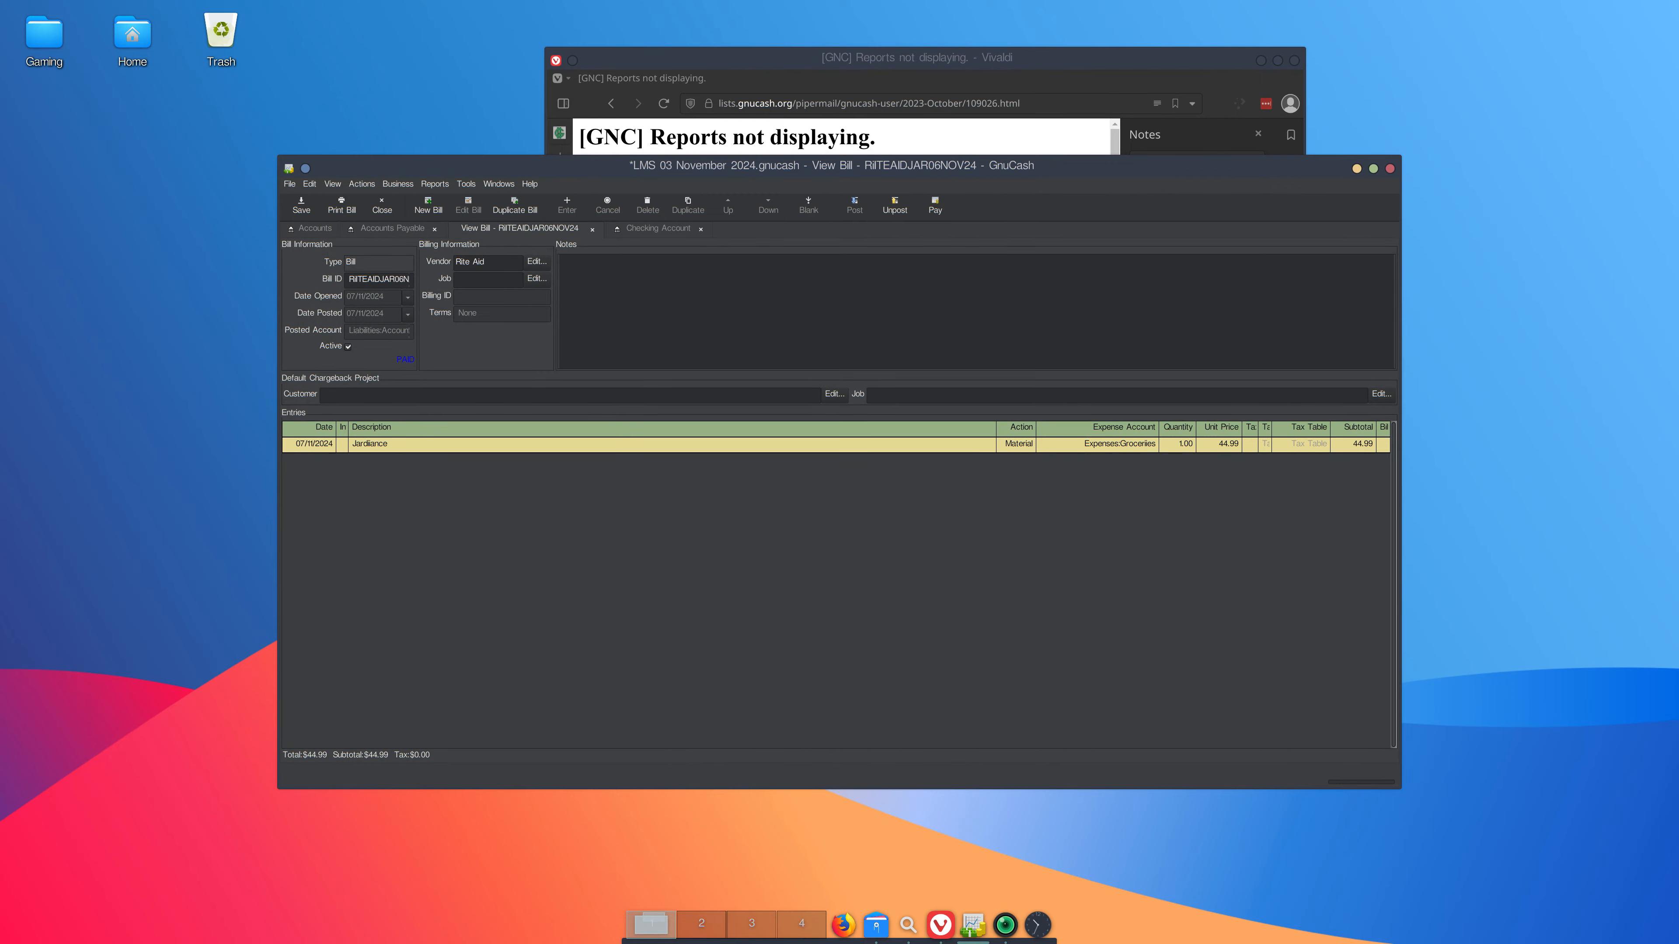
drag(1678, 353, 1037, 269)
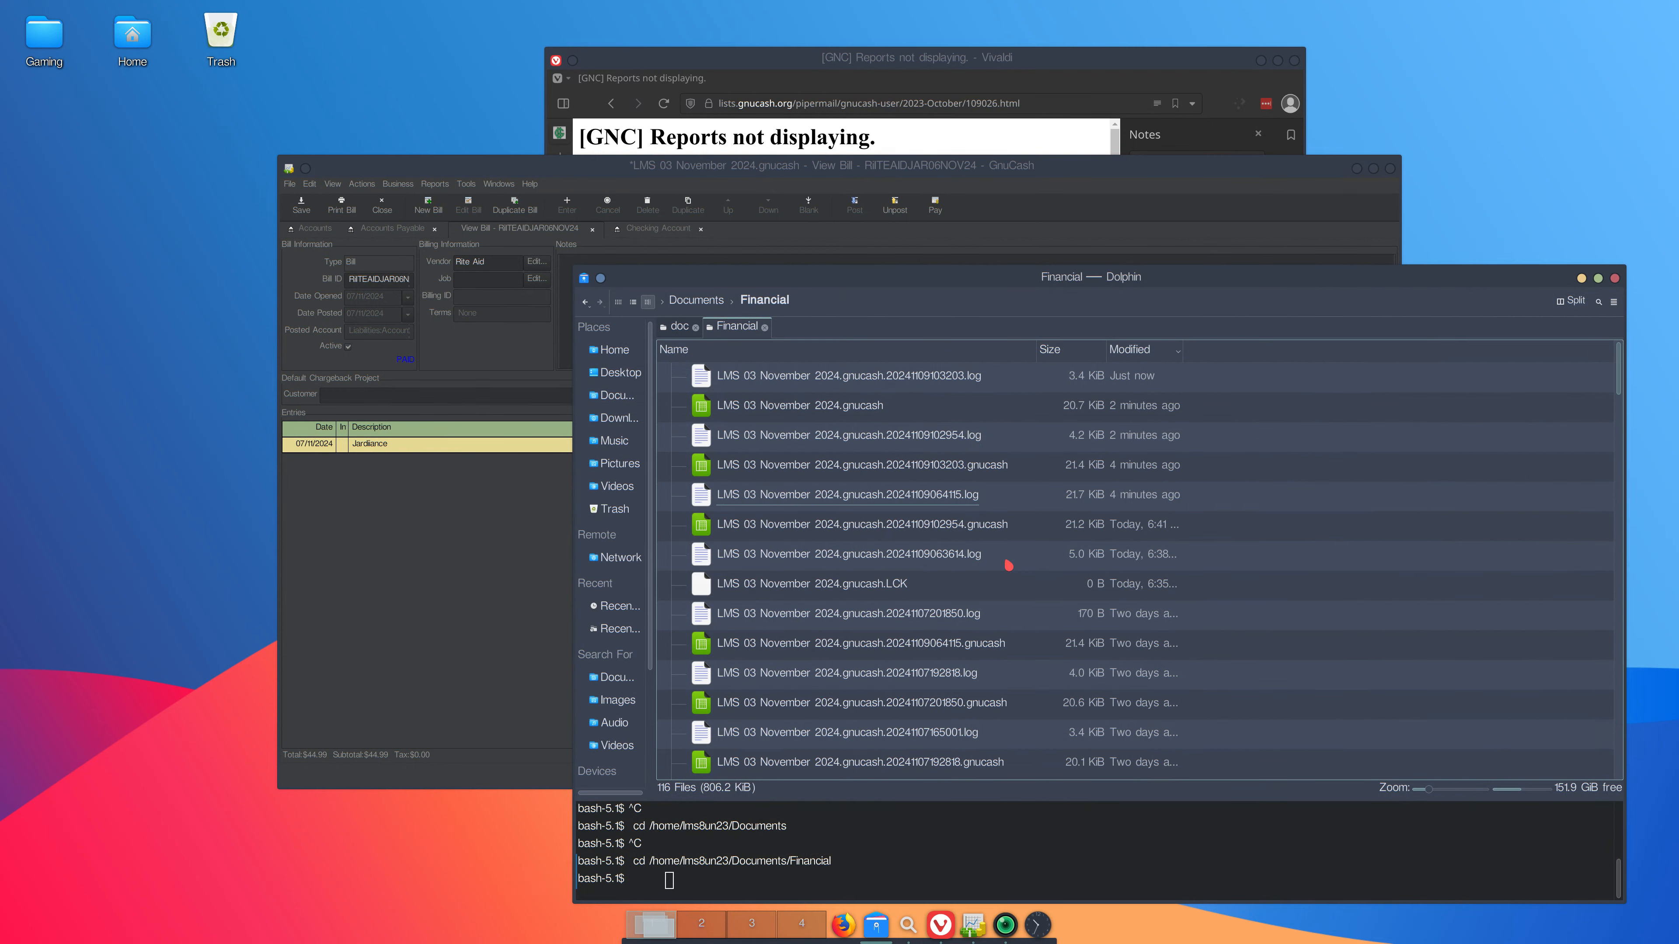
scroll(998, 569, down, 10)
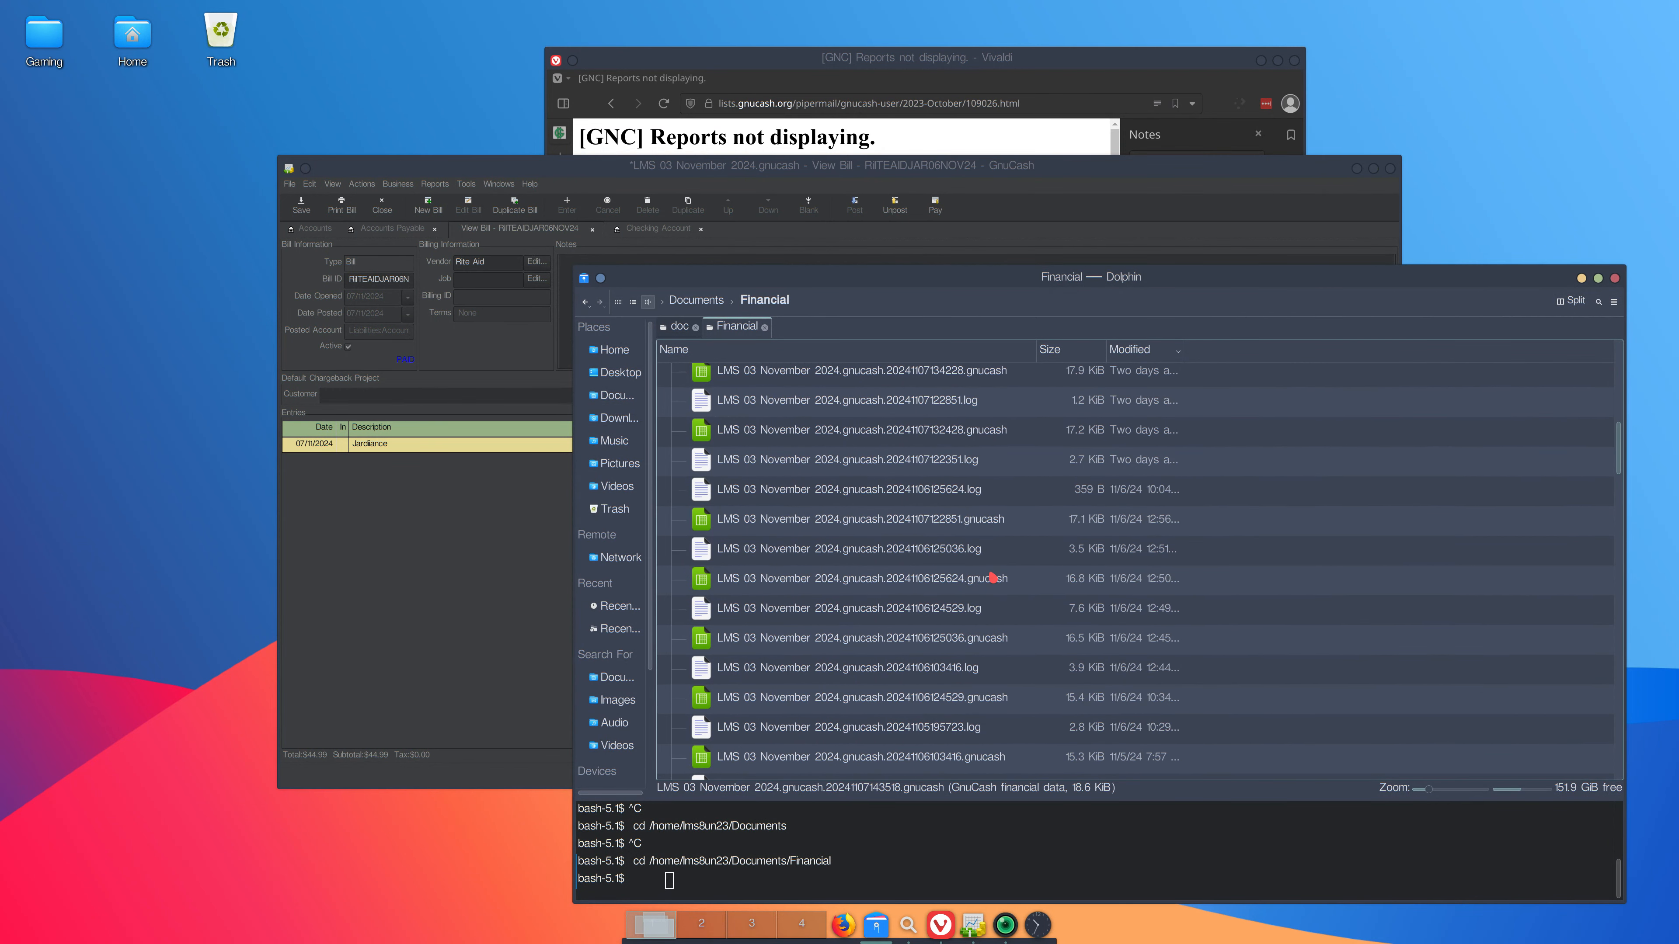
scroll(989, 578, down, 3)
scroll(988, 578, up, 13)
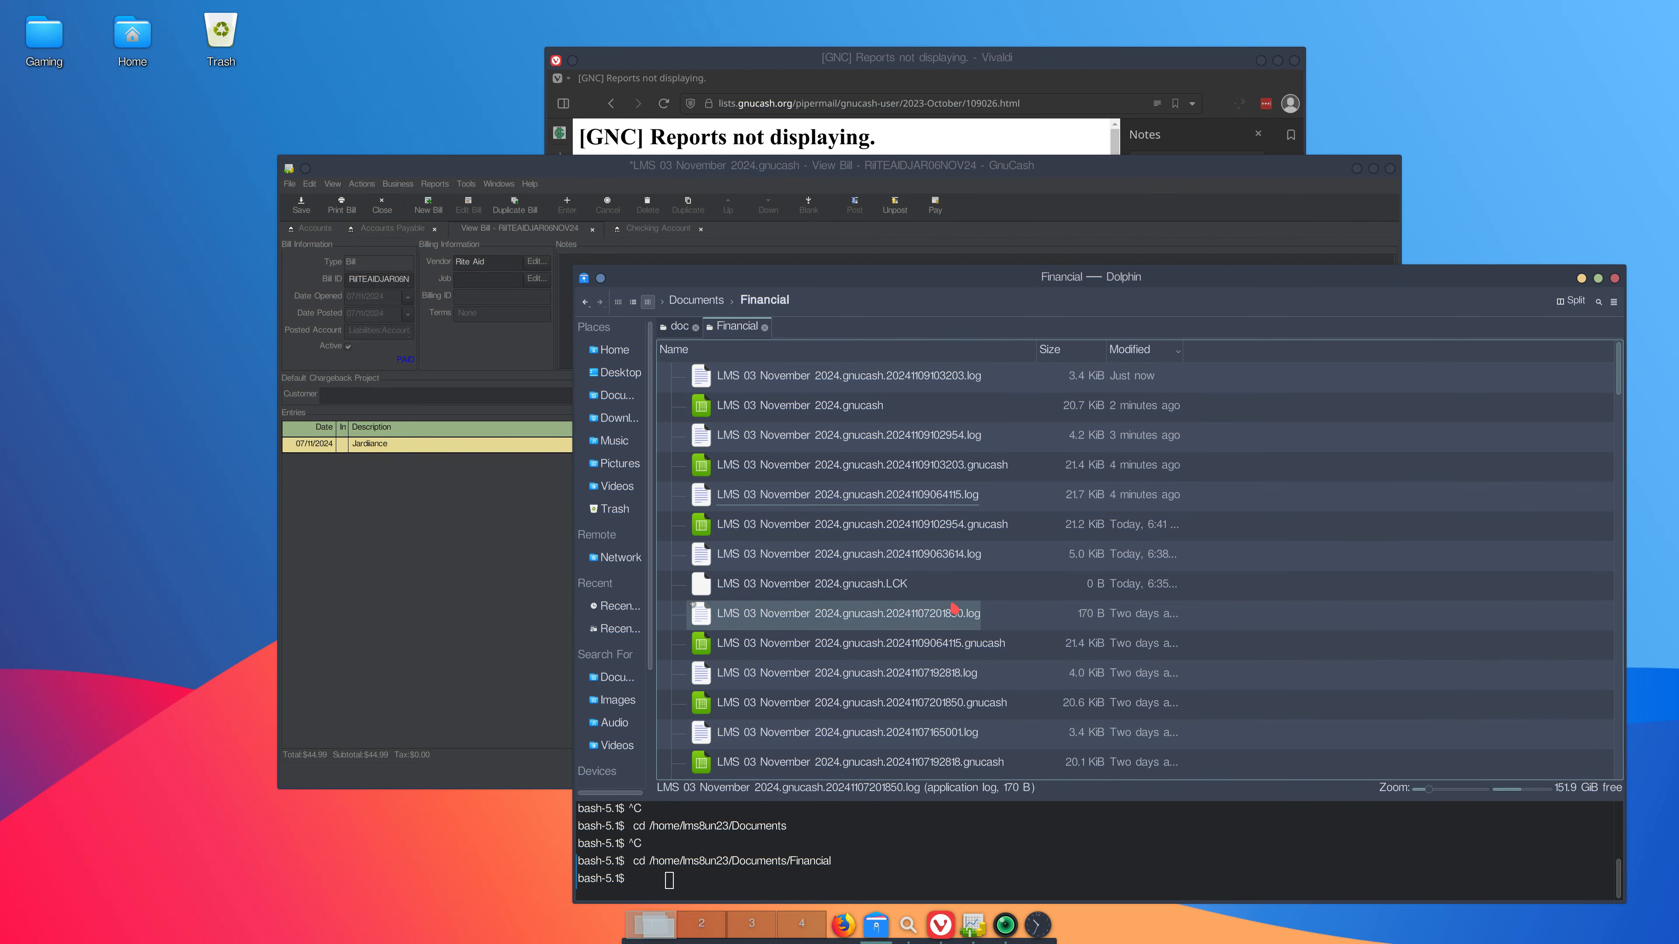
scroll(955, 607, down, 20)
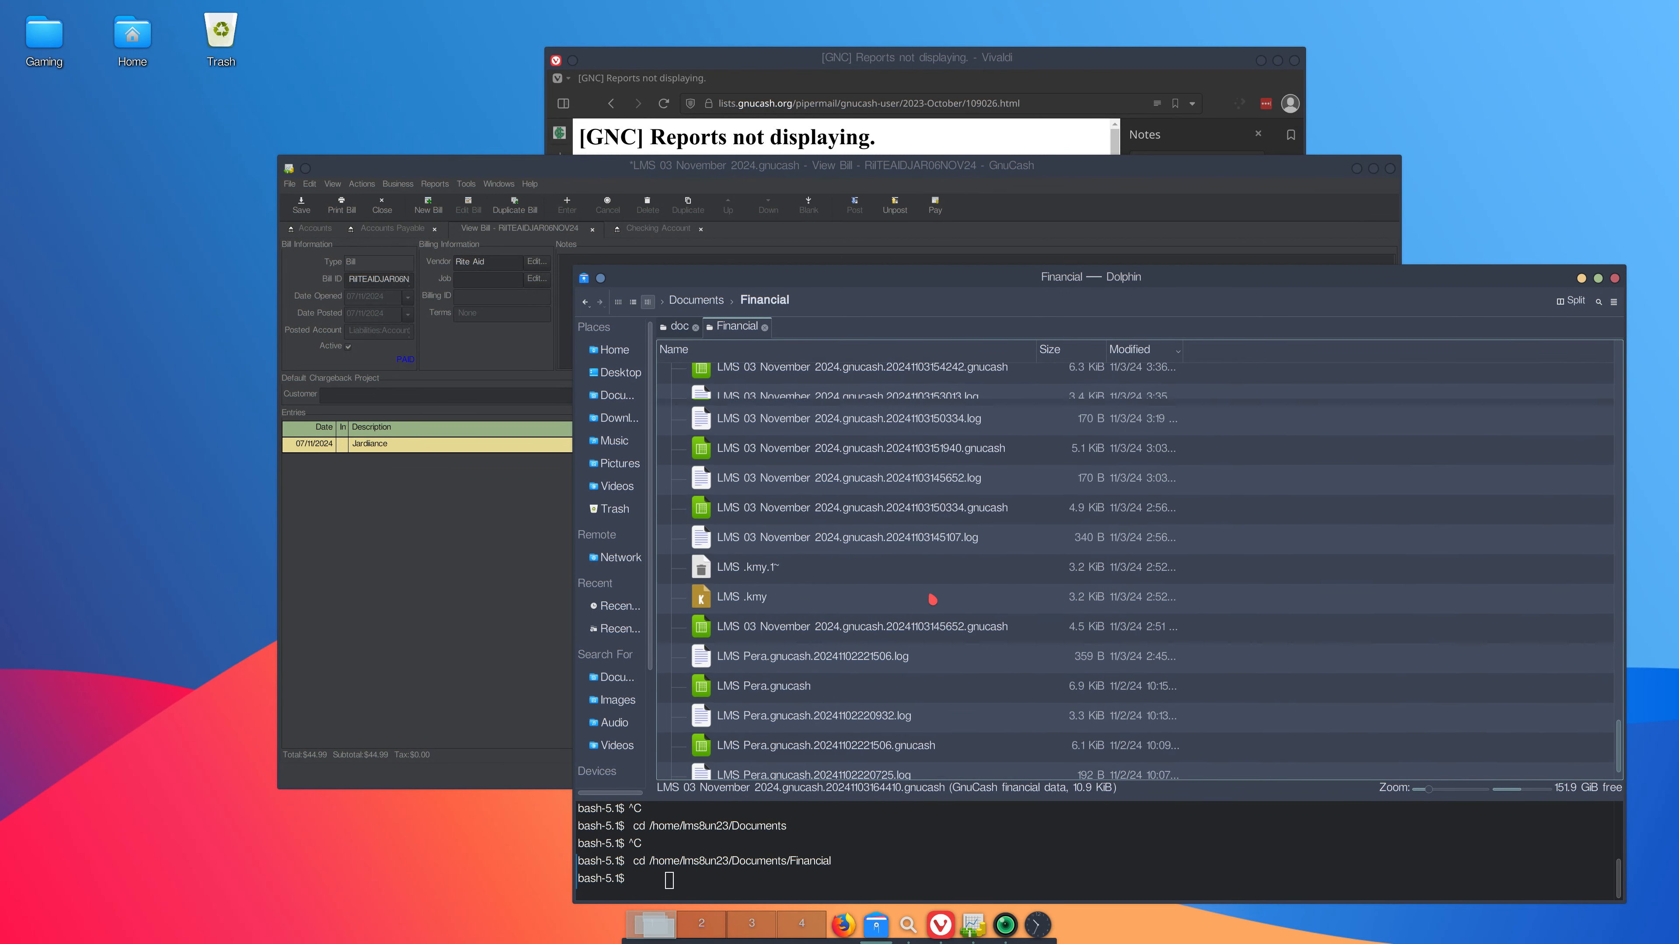
scroll(932, 599, down, 5)
scroll(967, 589, up, 3)
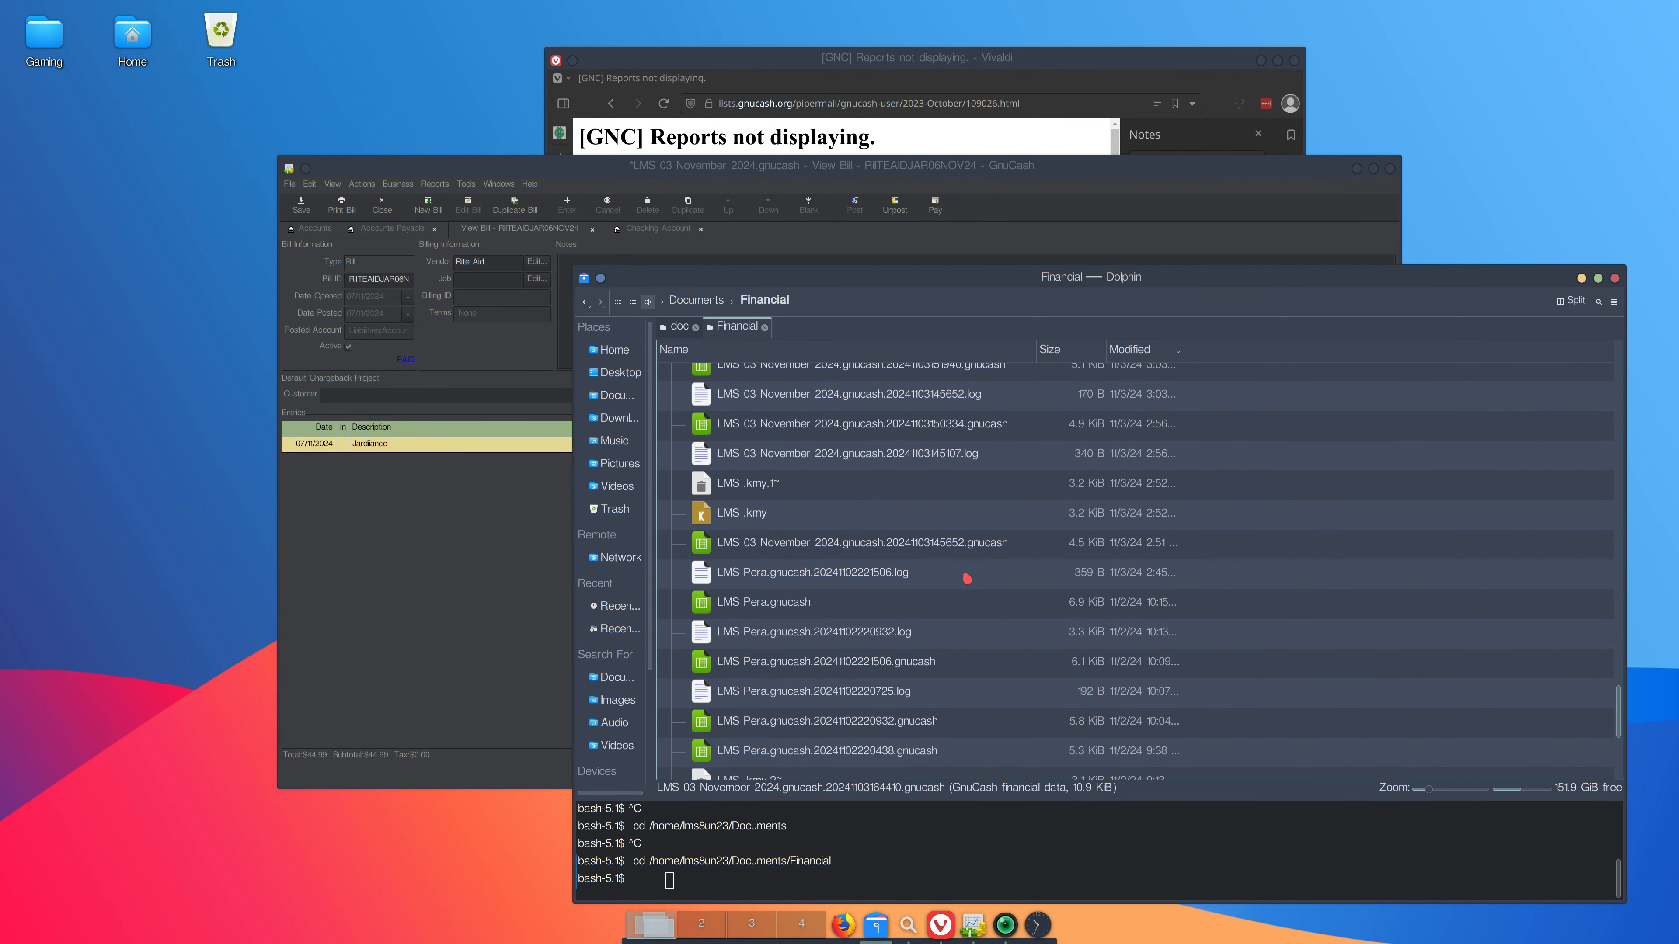
scroll(967, 578, up, 6)
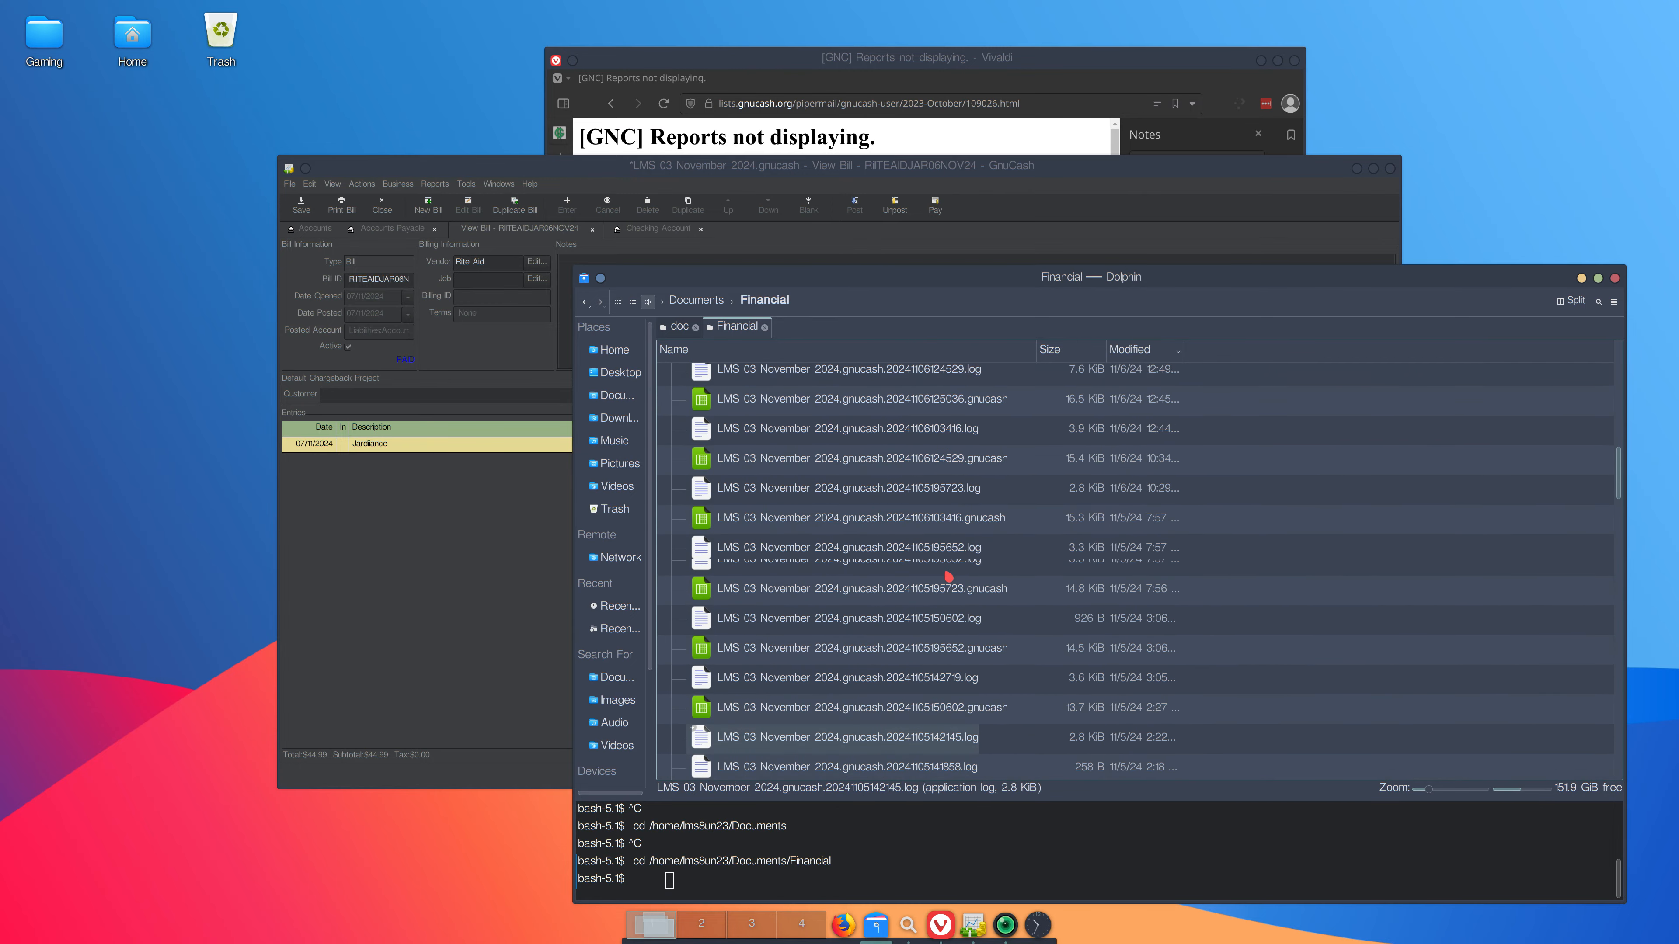
- Look through the dated GnuCash backup and log files, from the newest back to those of 3 November 2024
scroll(949, 577, up, 8)
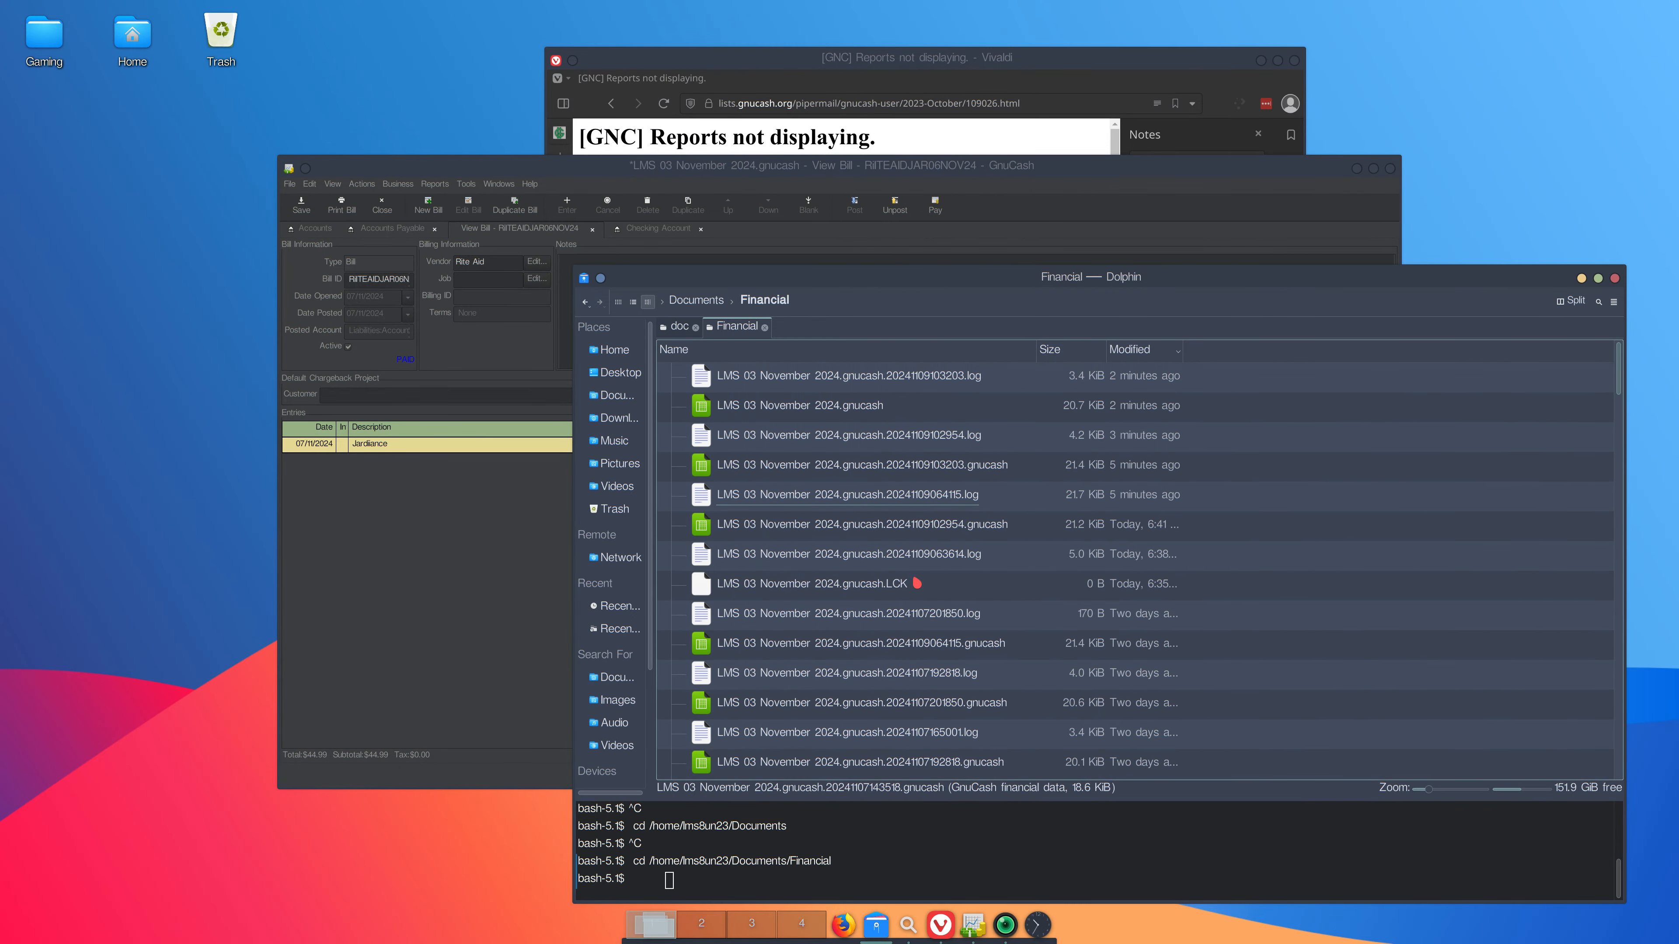
scroll(917, 583, down, 10)
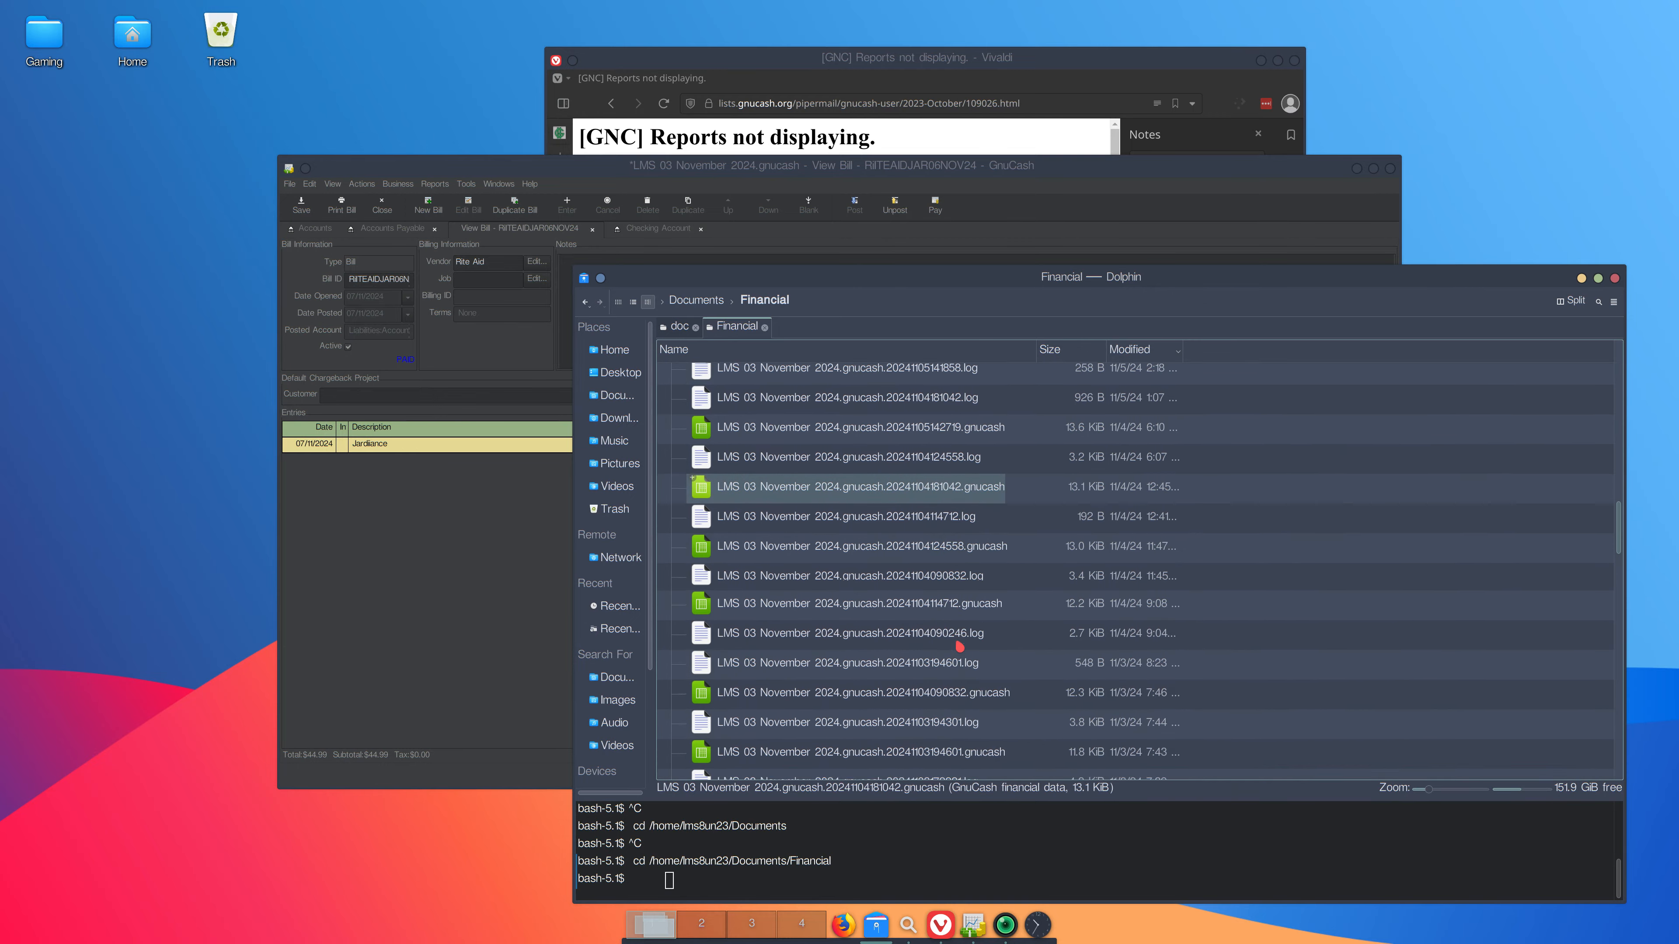
scroll(960, 647, down, 6)
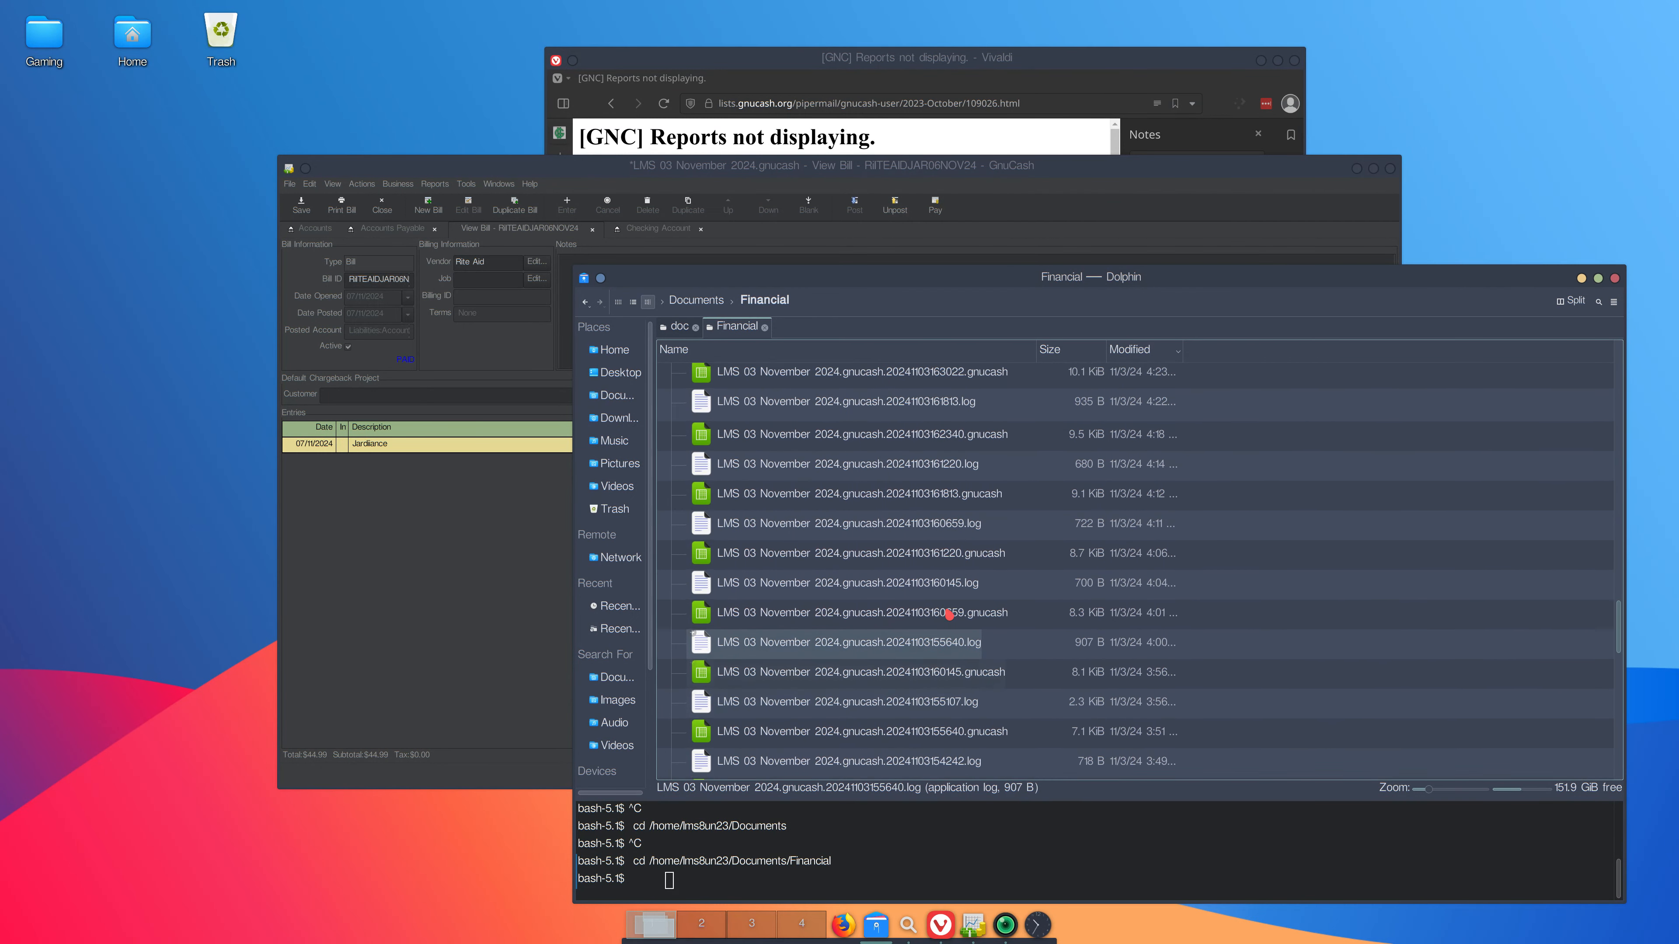
scroll(950, 614, up, 3)
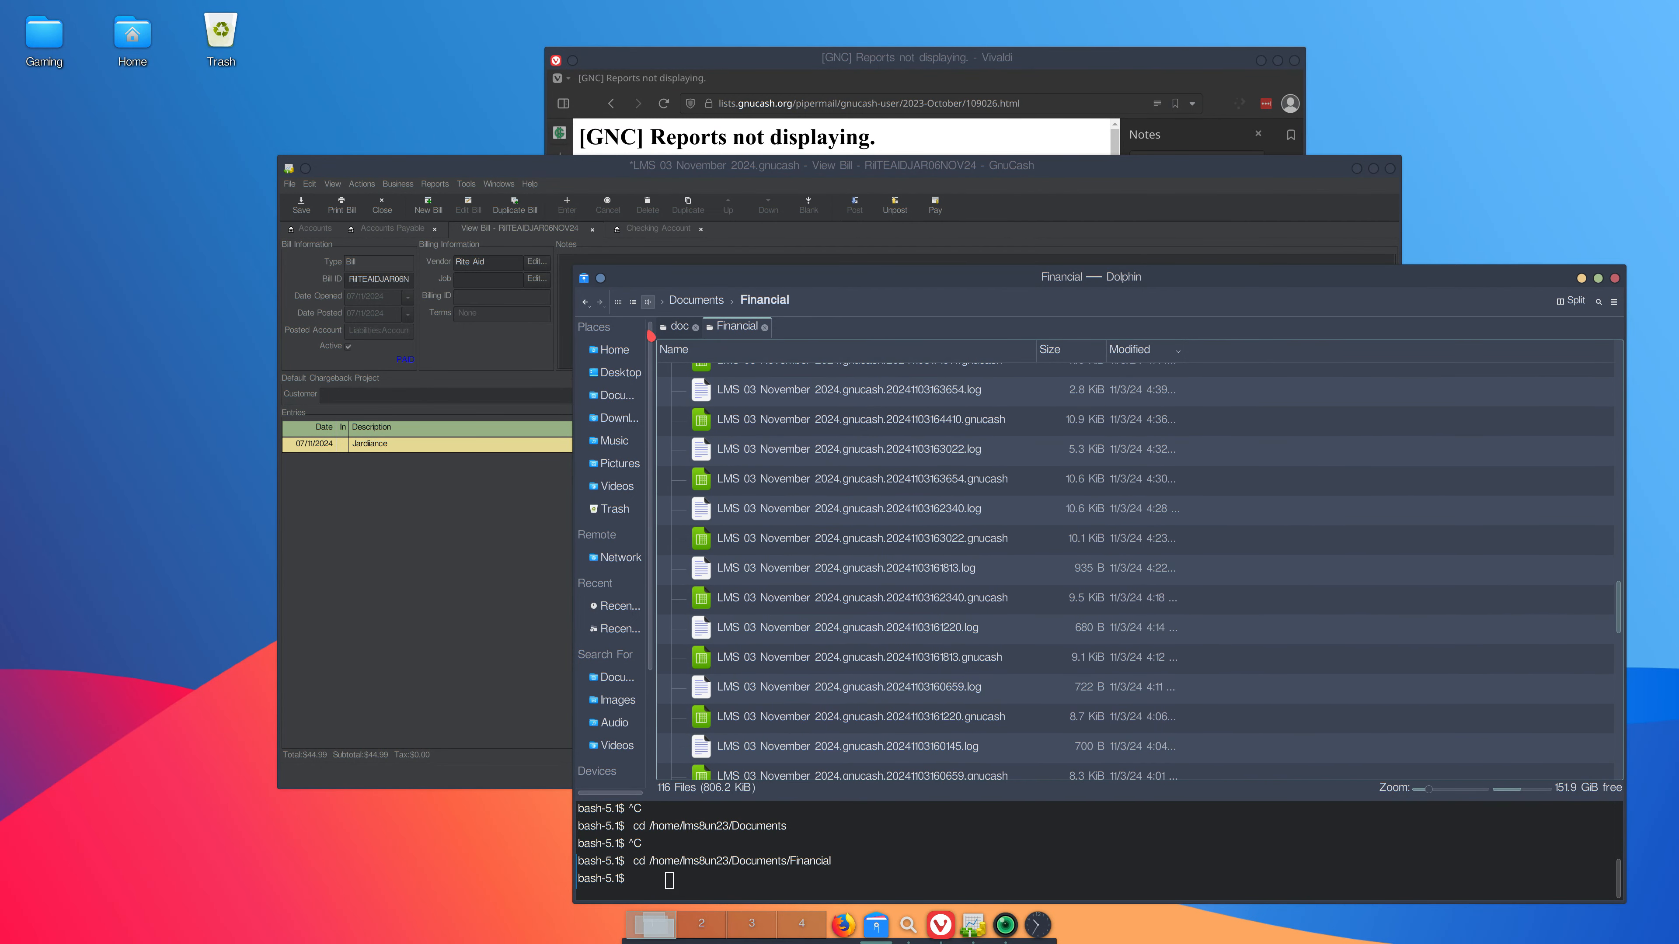
- Return to the Documents folder and check the Financial folder's properties for its total size and number of files
click(585, 304)
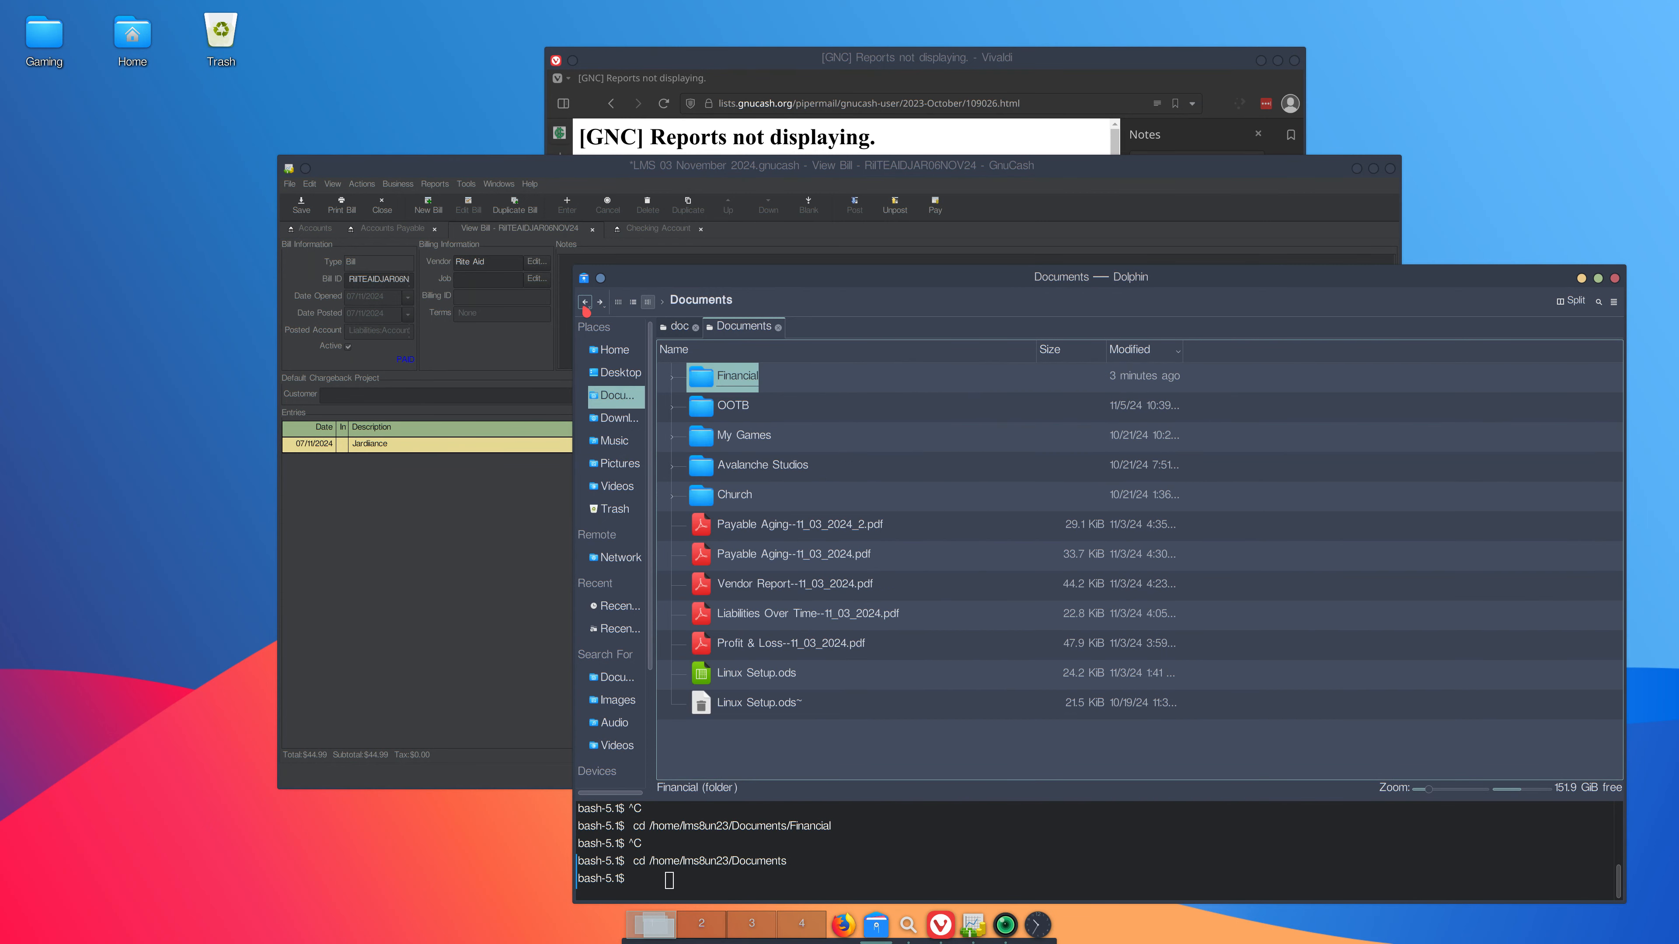
right_click(722, 379)
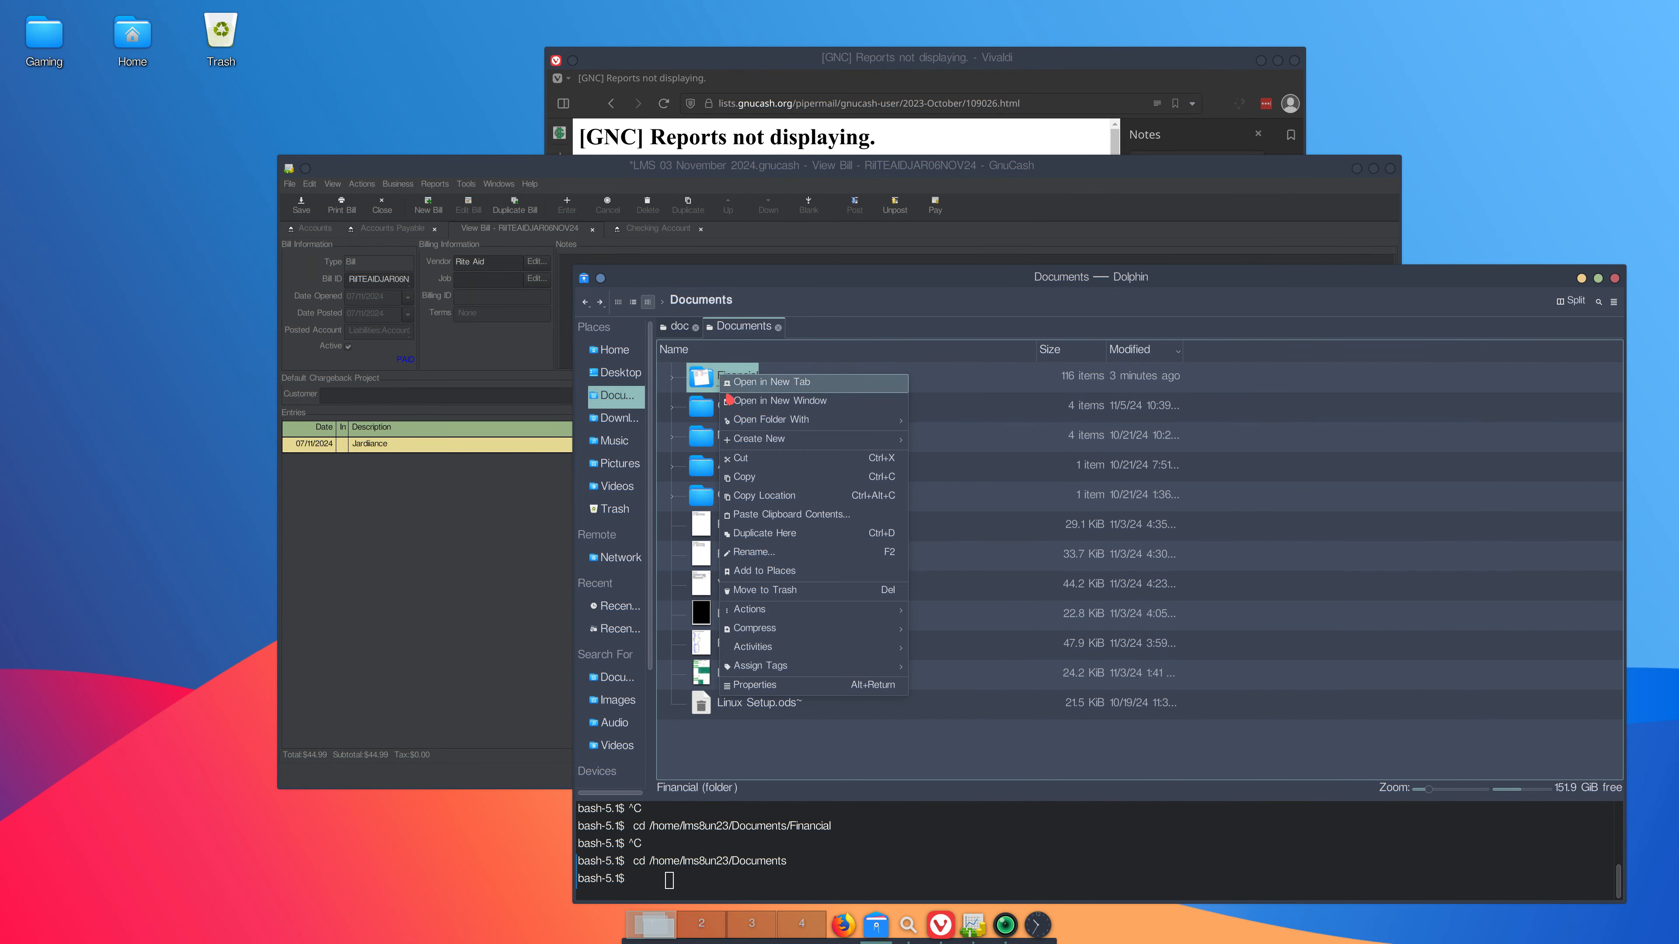
click(803, 688)
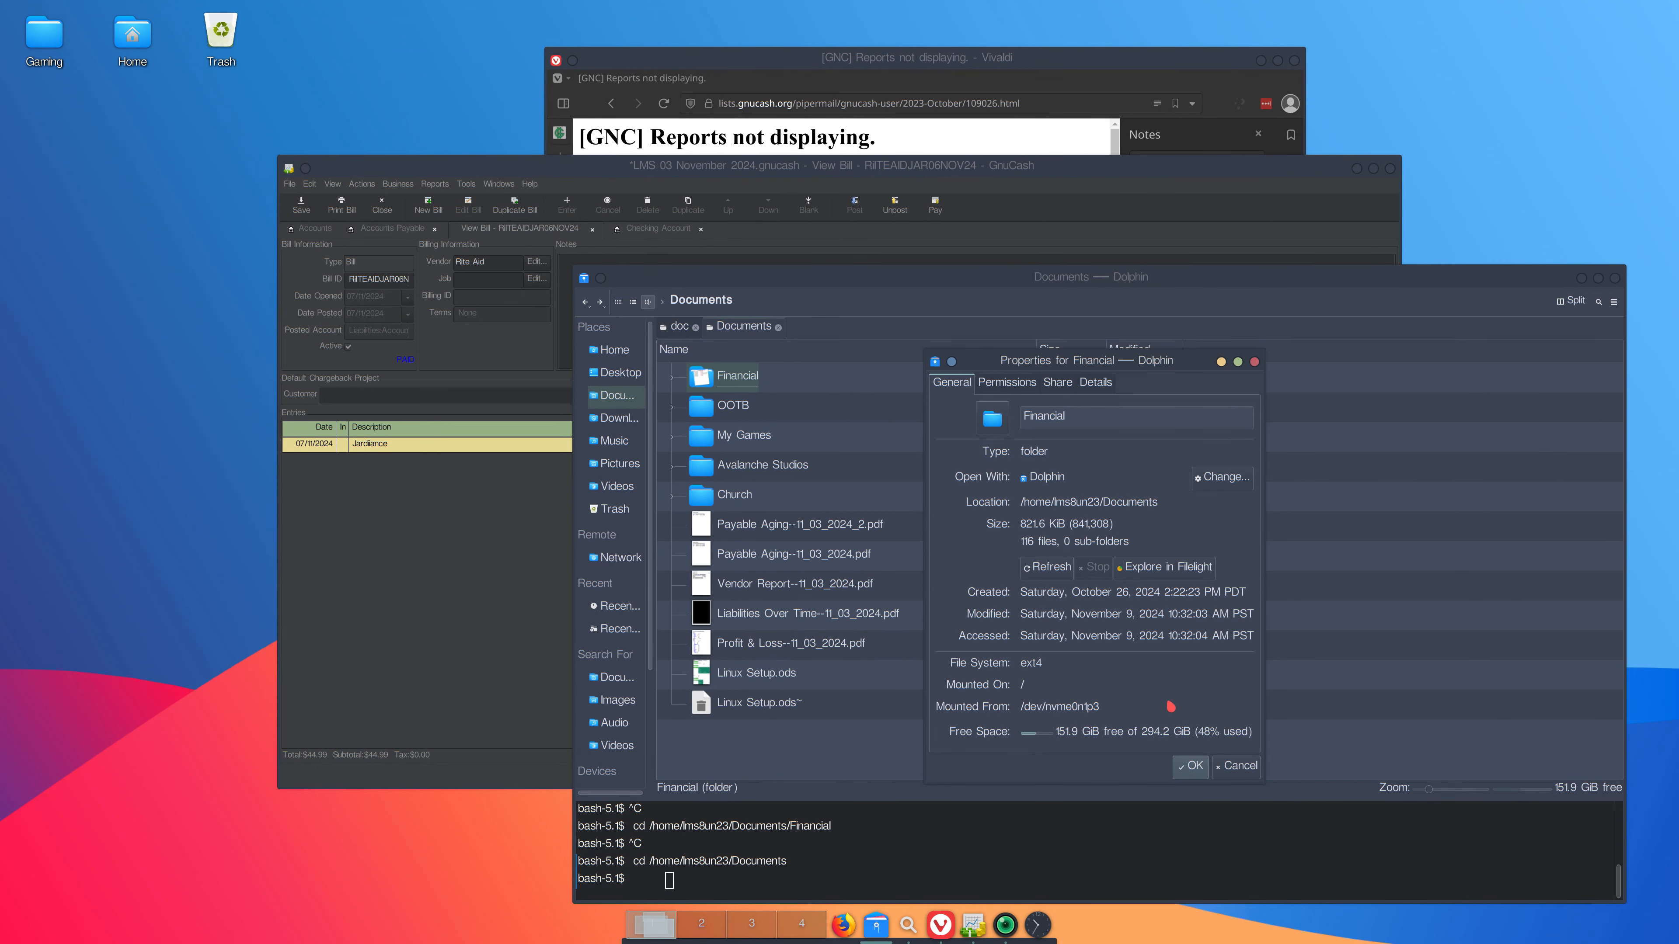
click(1194, 767)
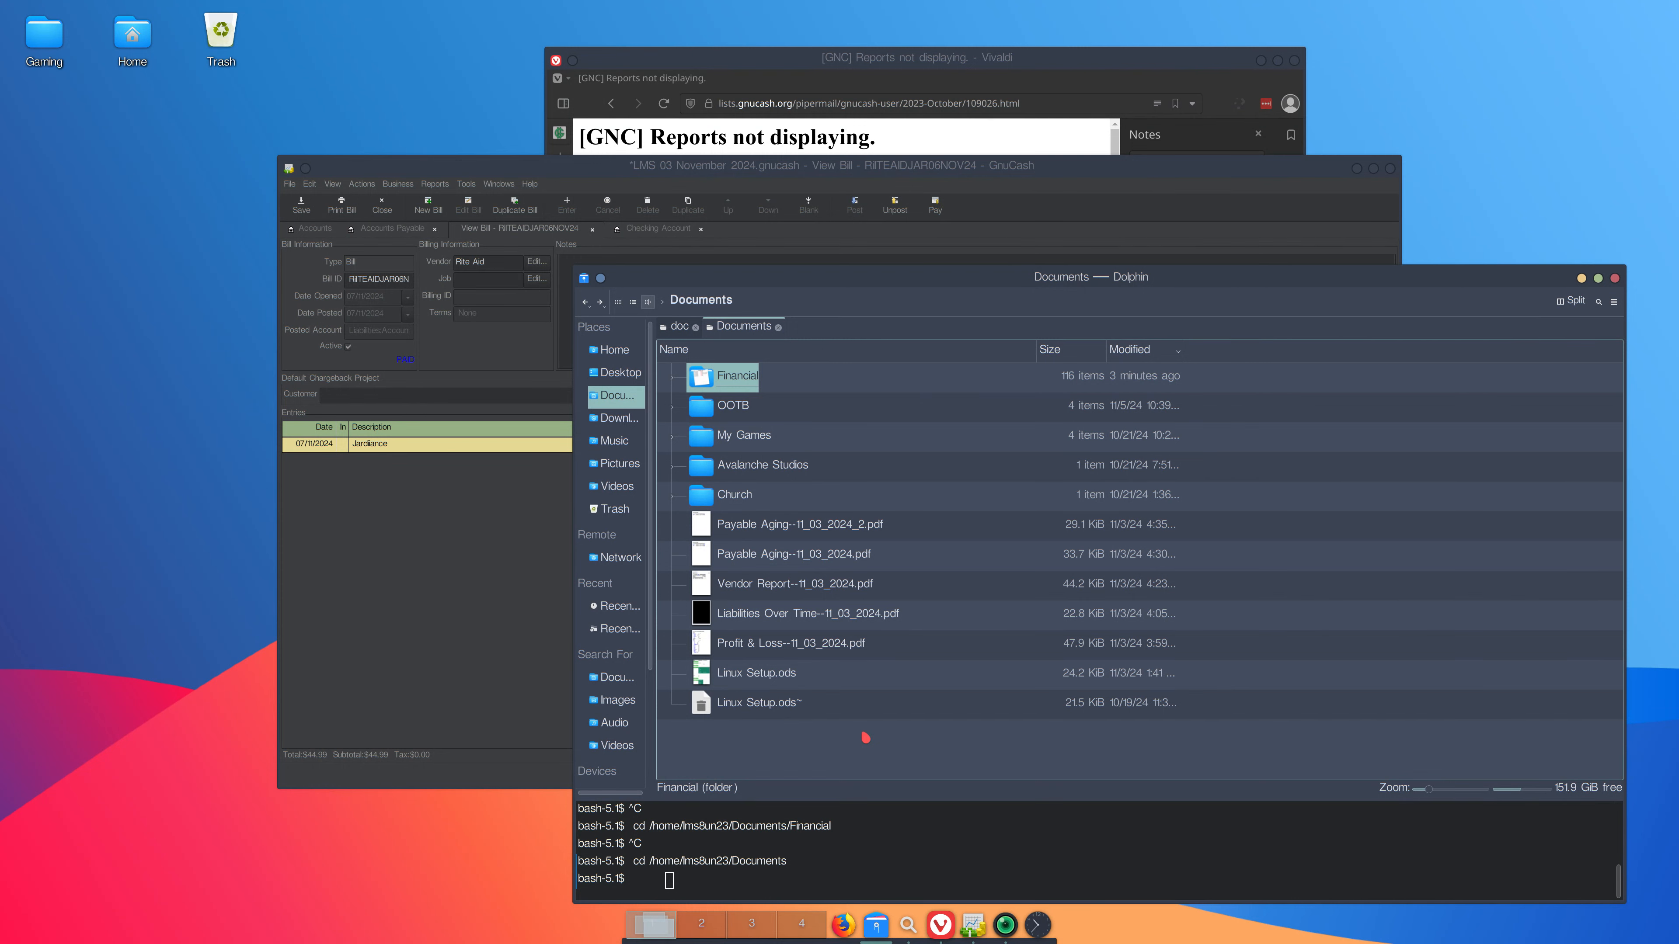
- Switch back to the Rite Aid bill in GnuCash and review the available vendor business commands without running any
click(461, 643)
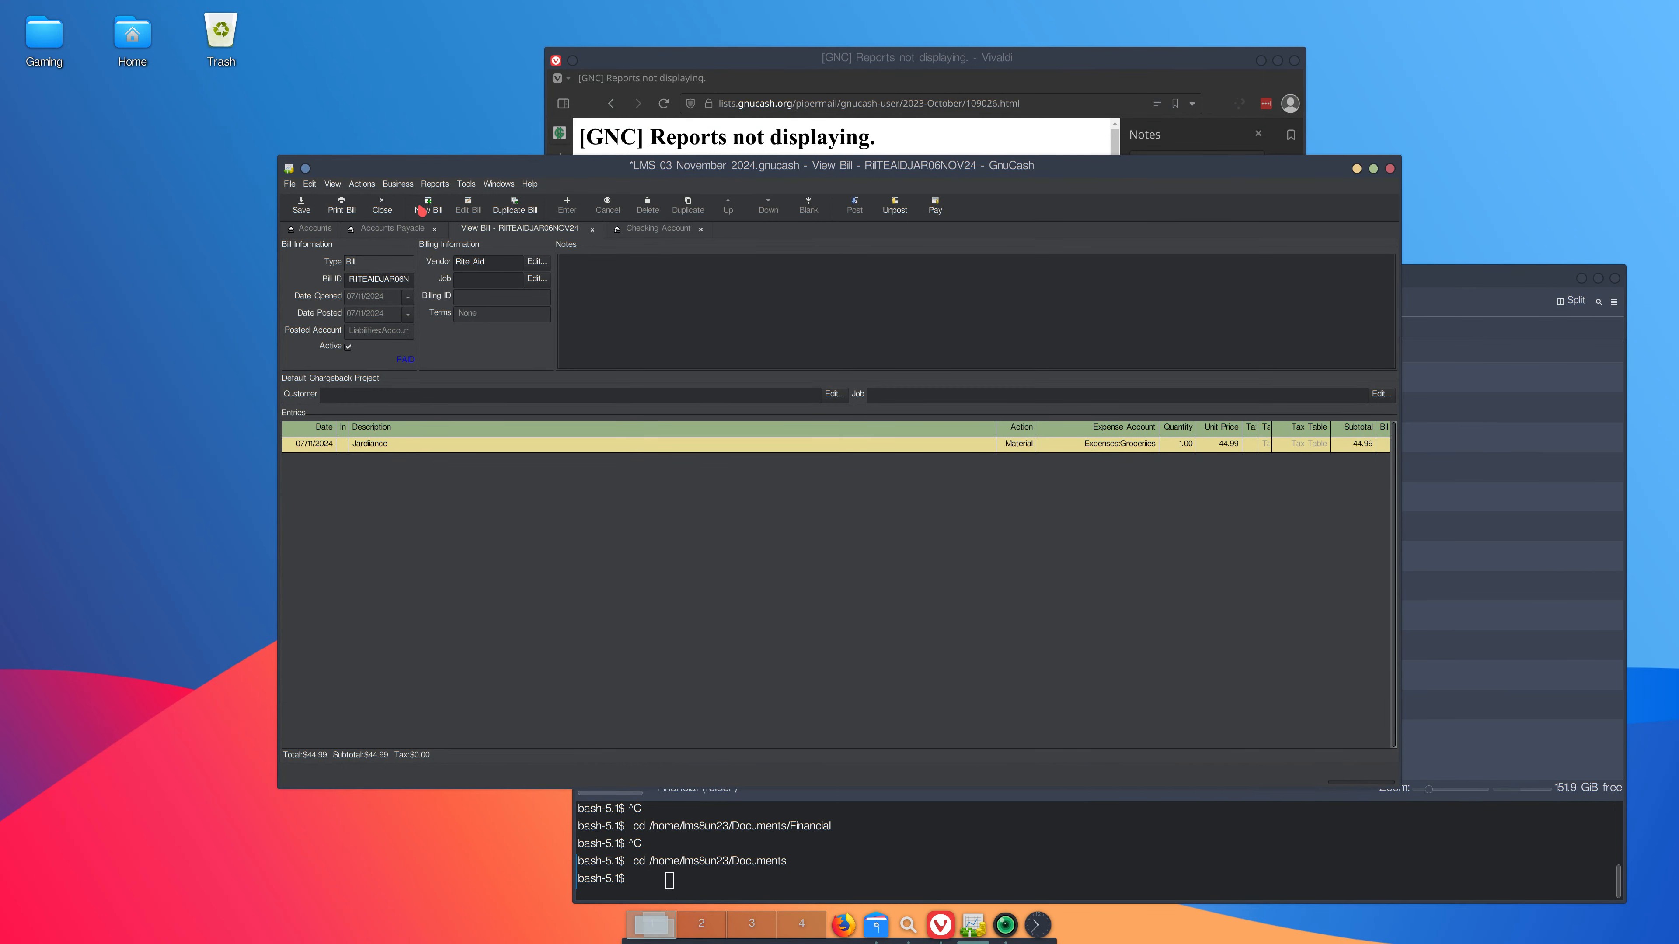
click(395, 189)
mouse_move(423, 217)
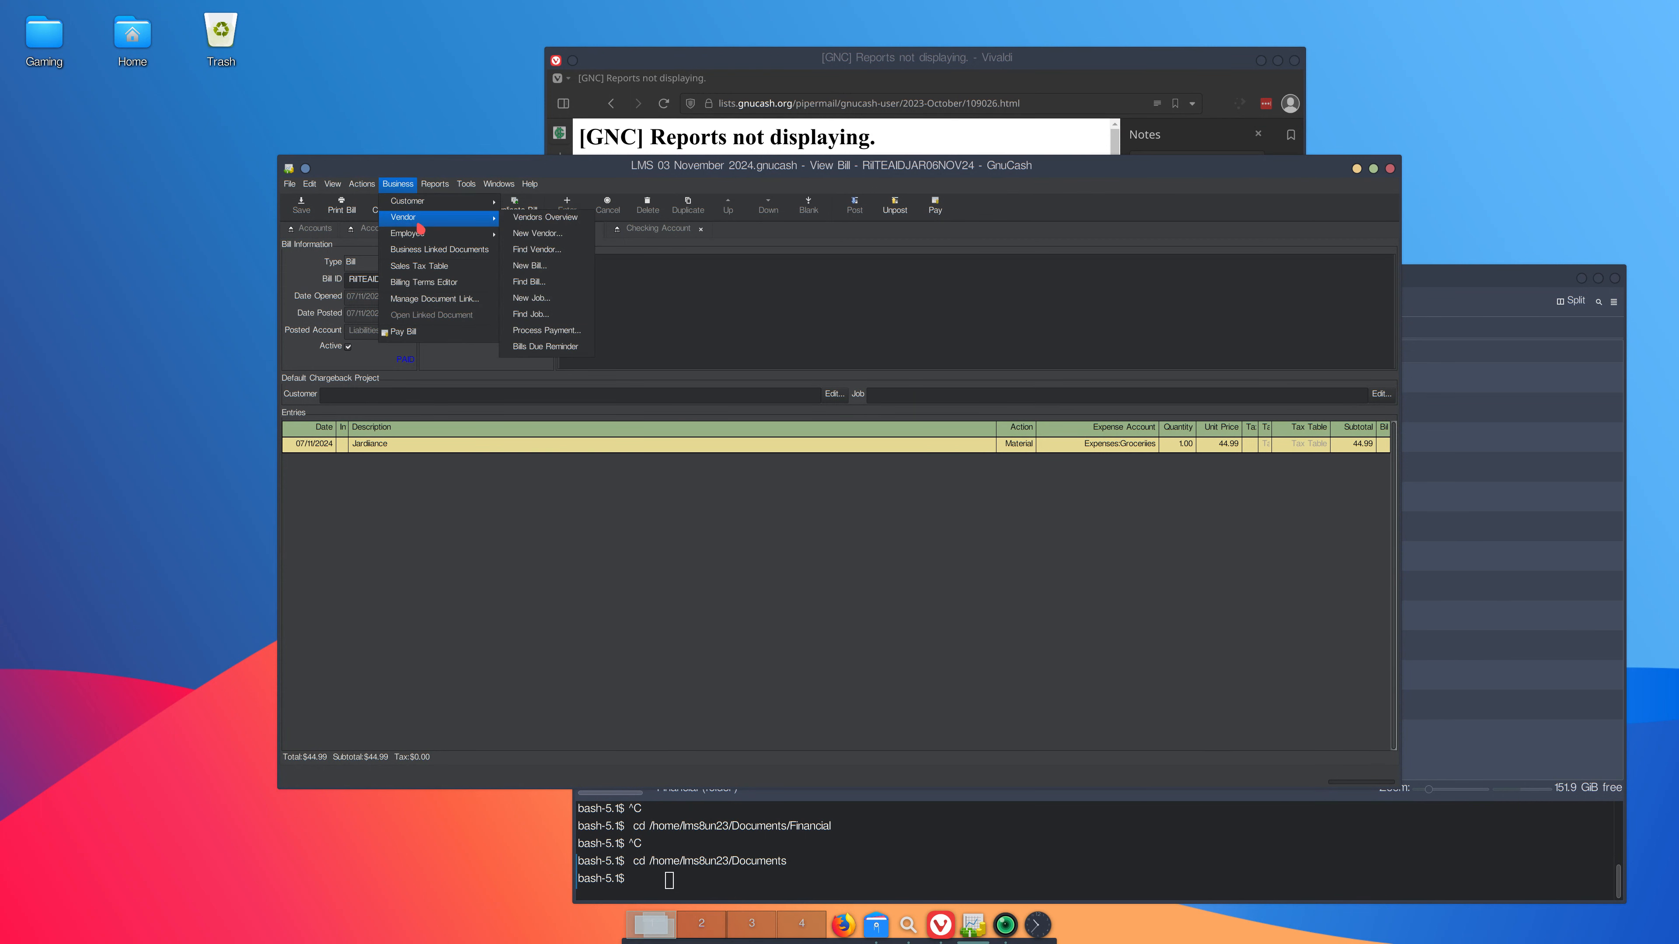
click(622, 510)
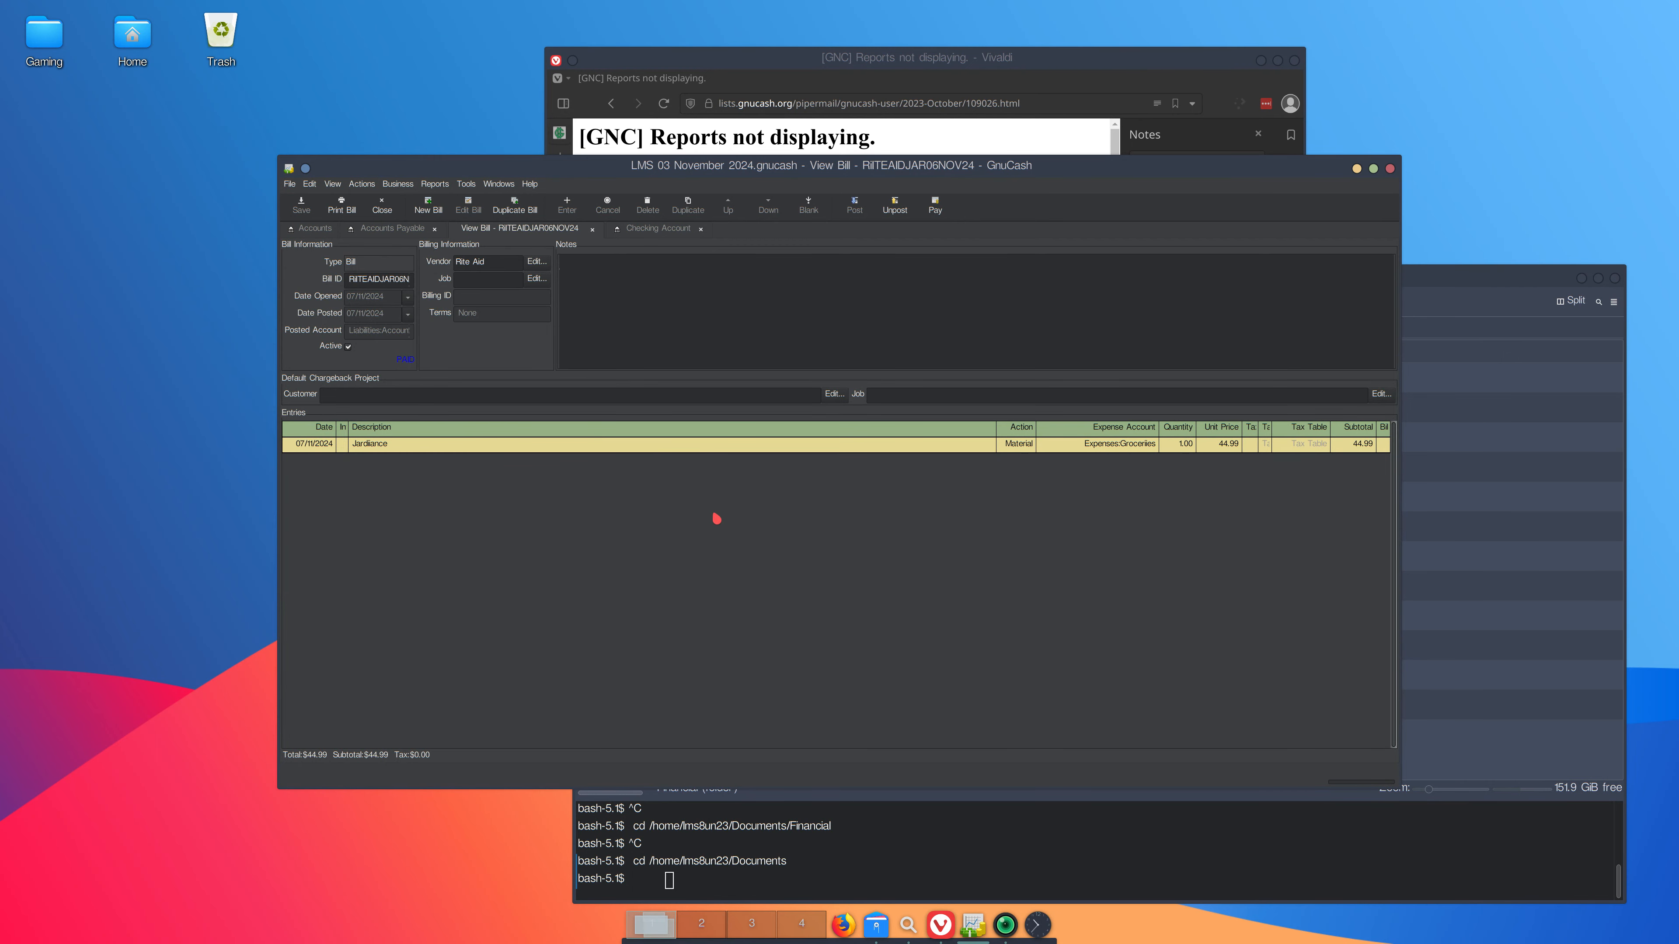